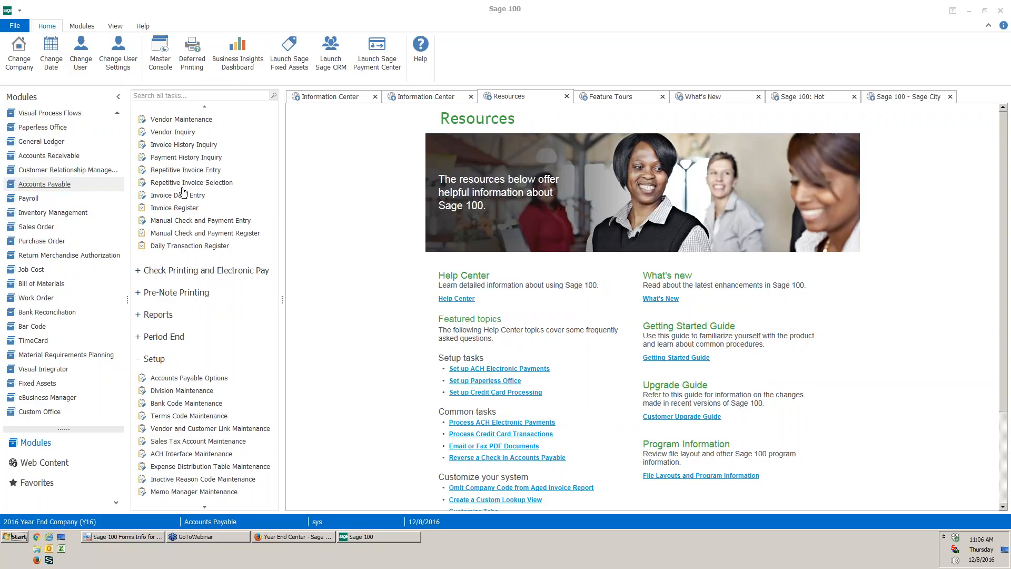
# - Open the Return Merchandise Authorization module, accepting 12/8/2016 as its accounting date
pyautogui.click(79, 257)
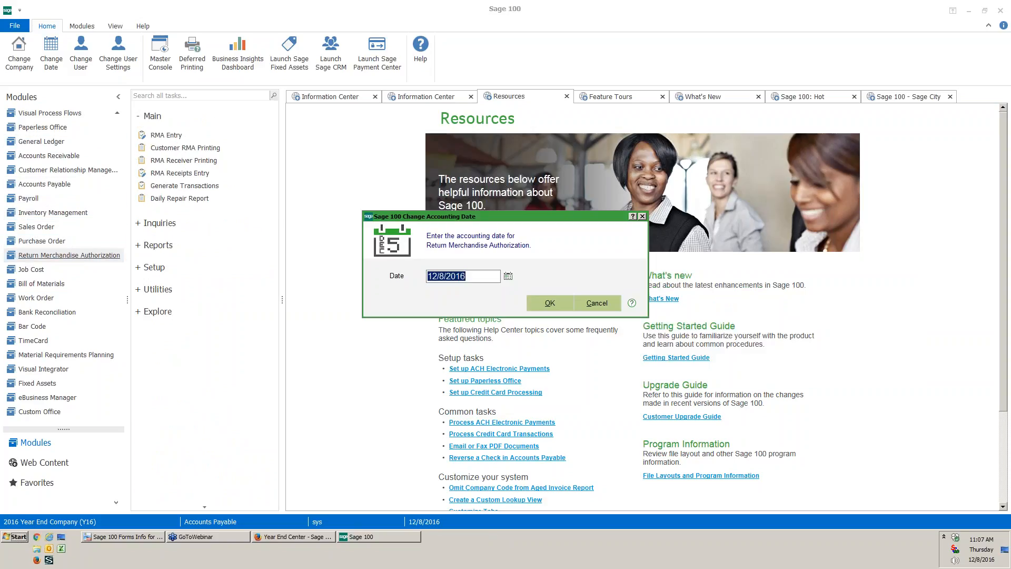
pyautogui.click(533, 308)
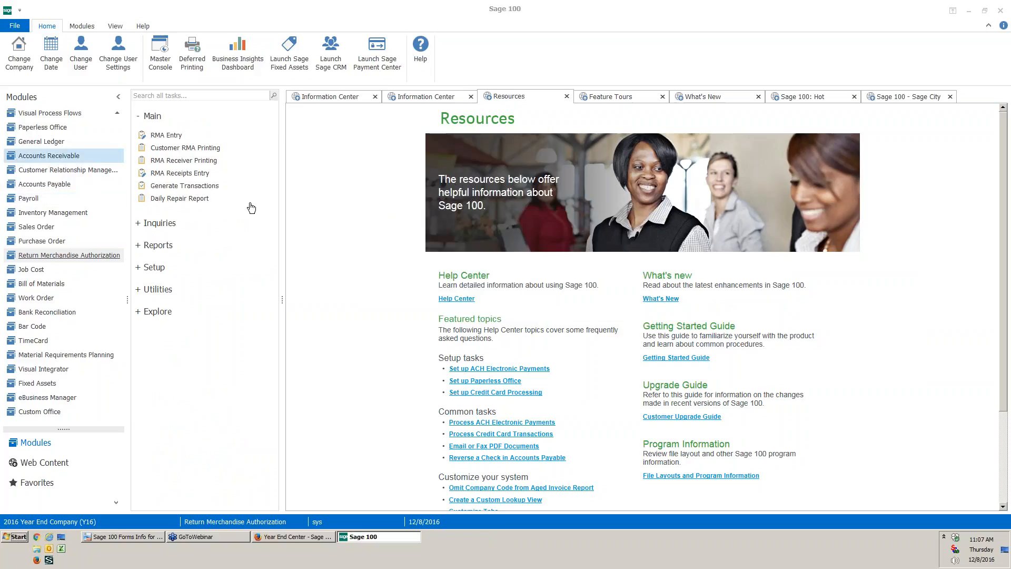
# - Create company code B16 named "2016 Year End Backup" in Library Master's Company Maintenance
pyautogui.scroll(2, 62, 295)
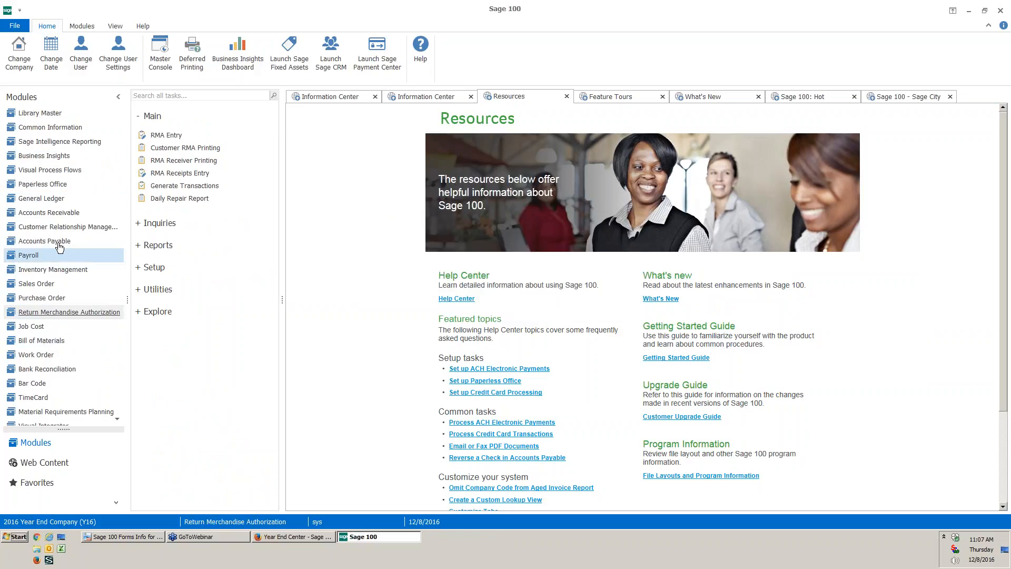
pyautogui.click(35, 114)
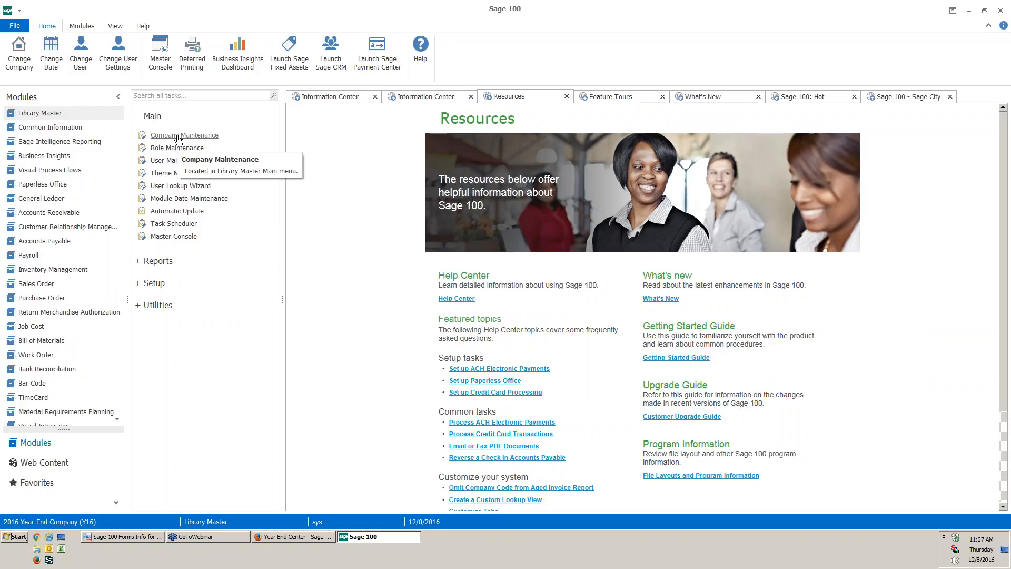
pyautogui.click(178, 137)
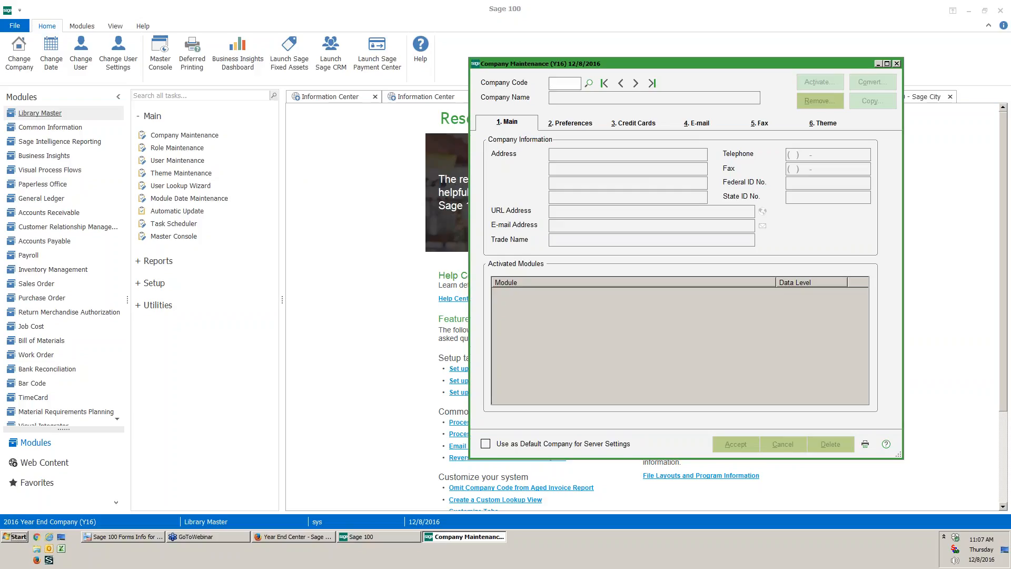
pyautogui.write('B16')
pyautogui.press('Tab')
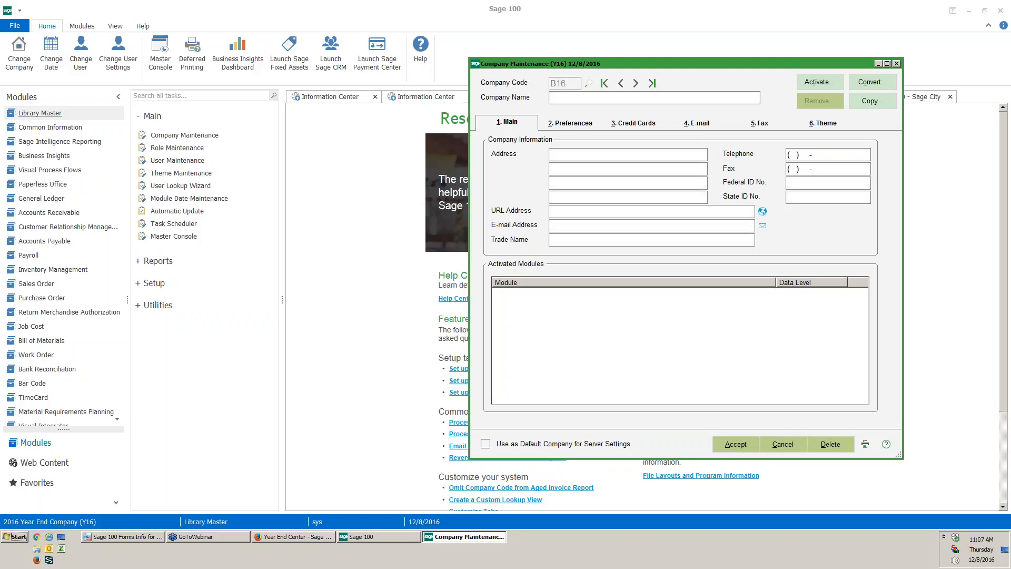
pyautogui.write('20')
pyautogui.write('16 Year End Backup')
pyautogui.press('Tab')
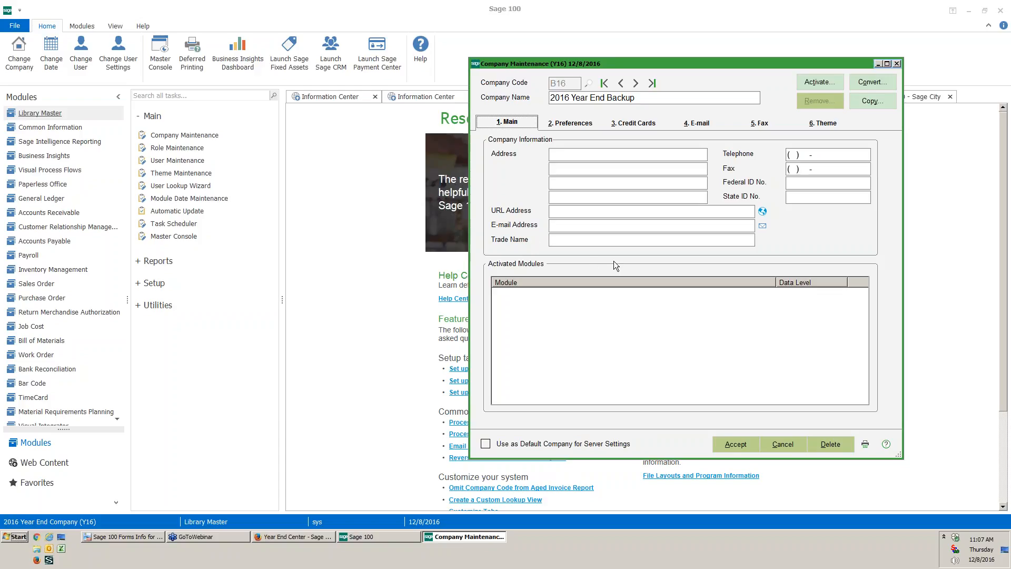
# - Start copying data into company B16, saving its record first, and set the source company to Y16
pyautogui.click(891, 105)
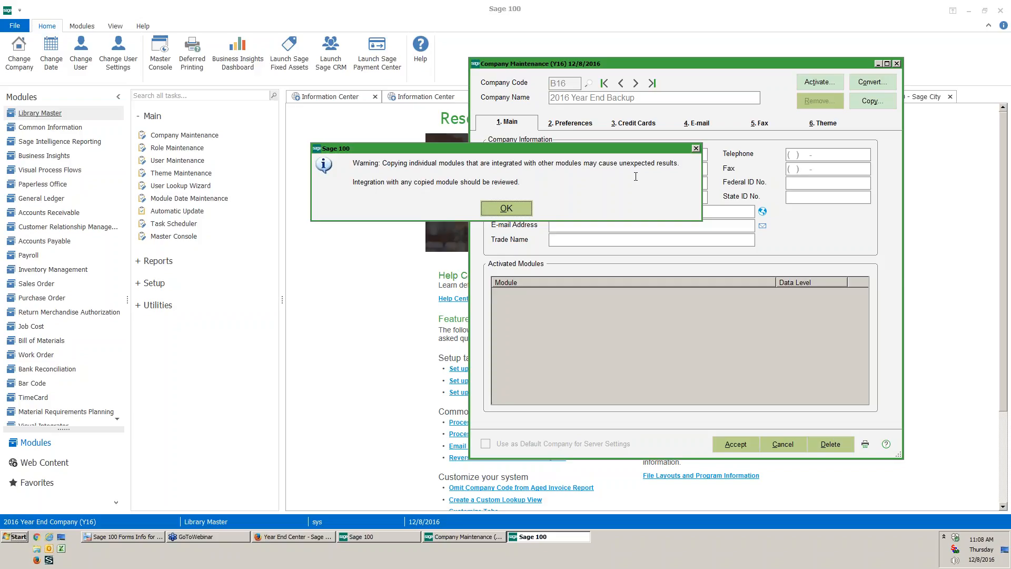
pyautogui.click(507, 209)
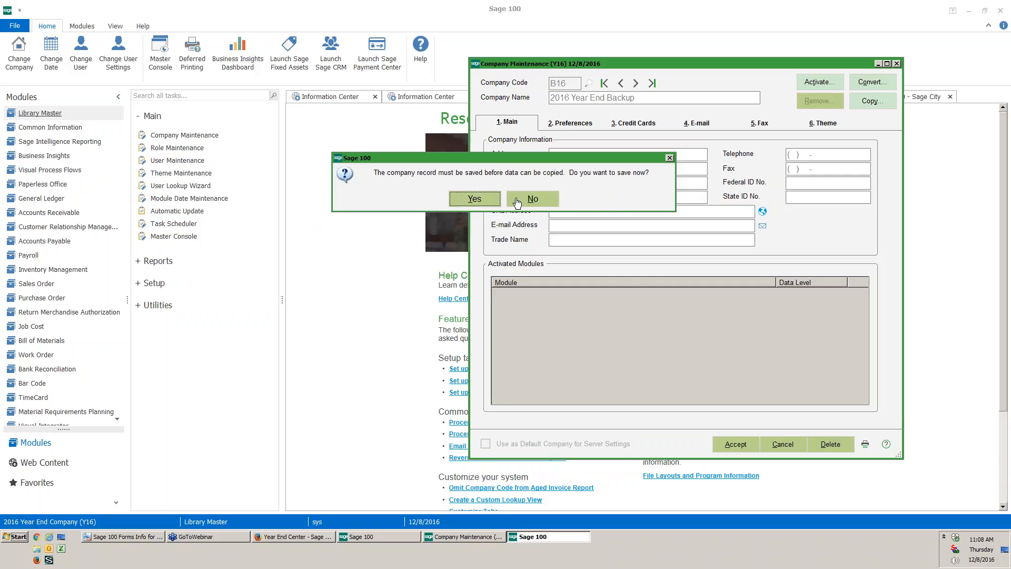
pyautogui.click(475, 200)
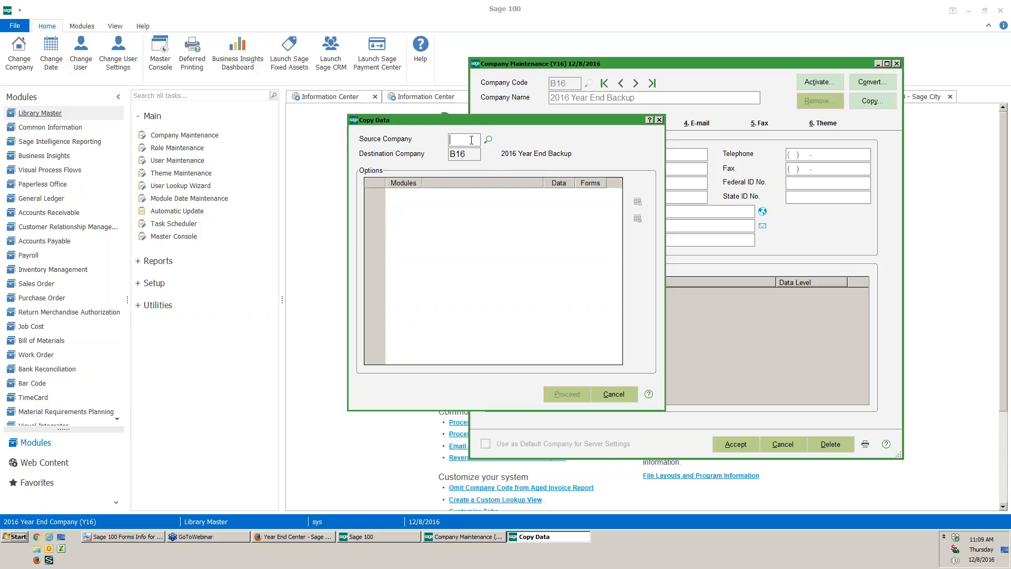
pyautogui.write('Y16')
pyautogui.press('Tab')
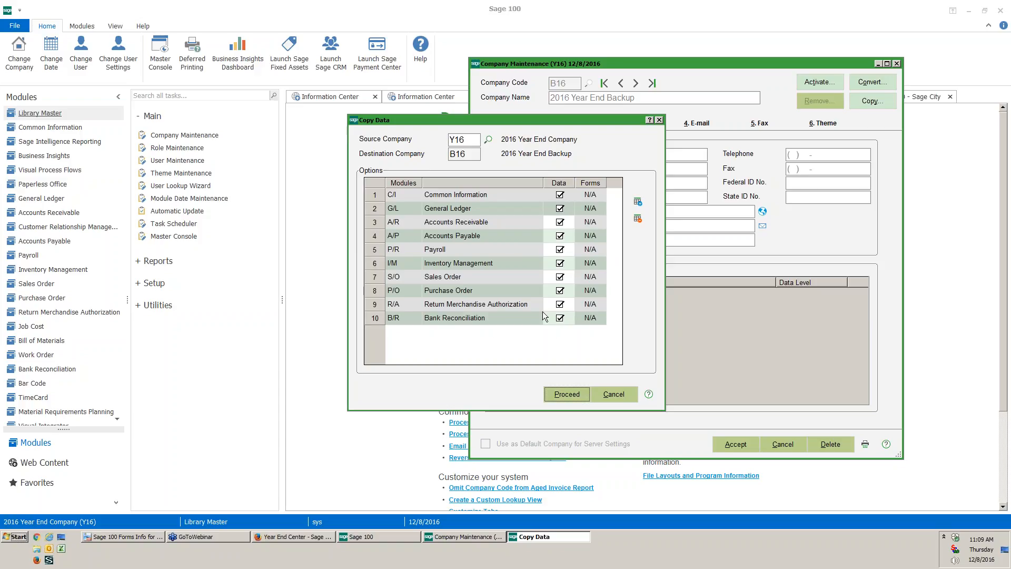
# - Clear all modules marked for copying and select only the Payroll data
pyautogui.click(638, 220)
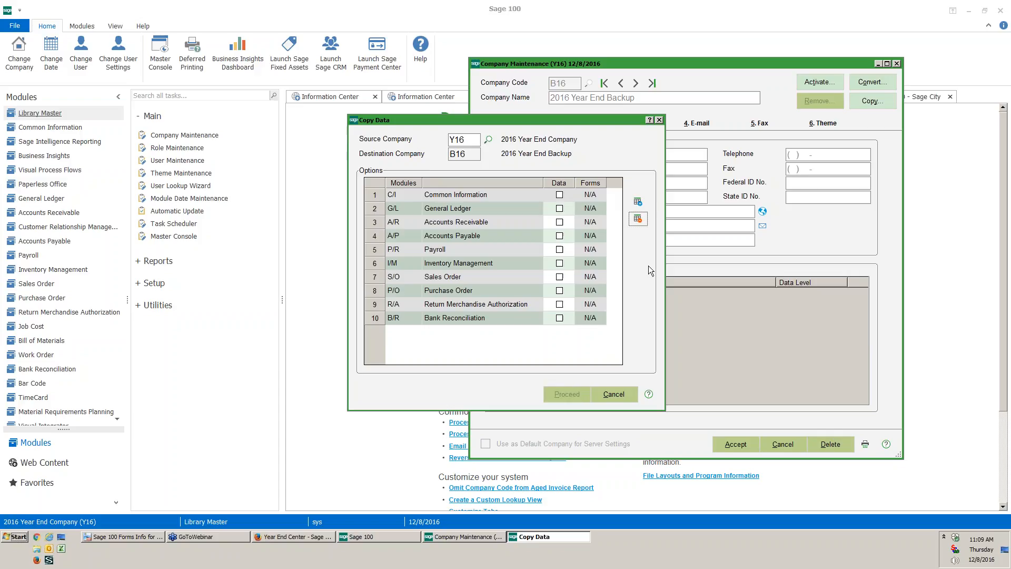
pyautogui.click(559, 249)
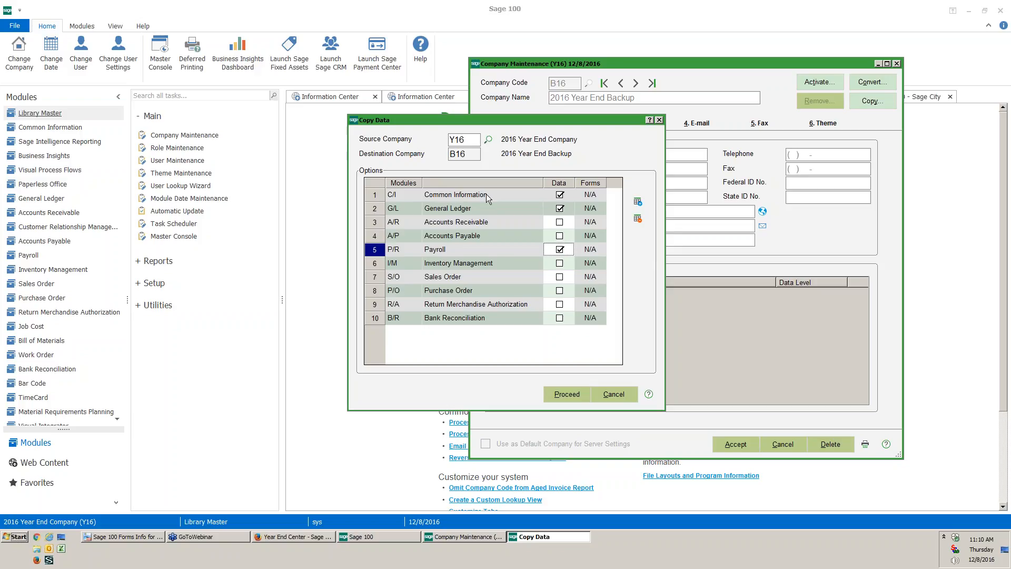
# - Select the data of all modules, copy it from Y16 to B16, and accept the company record
pyautogui.click(639, 203)
pyautogui.click(563, 396)
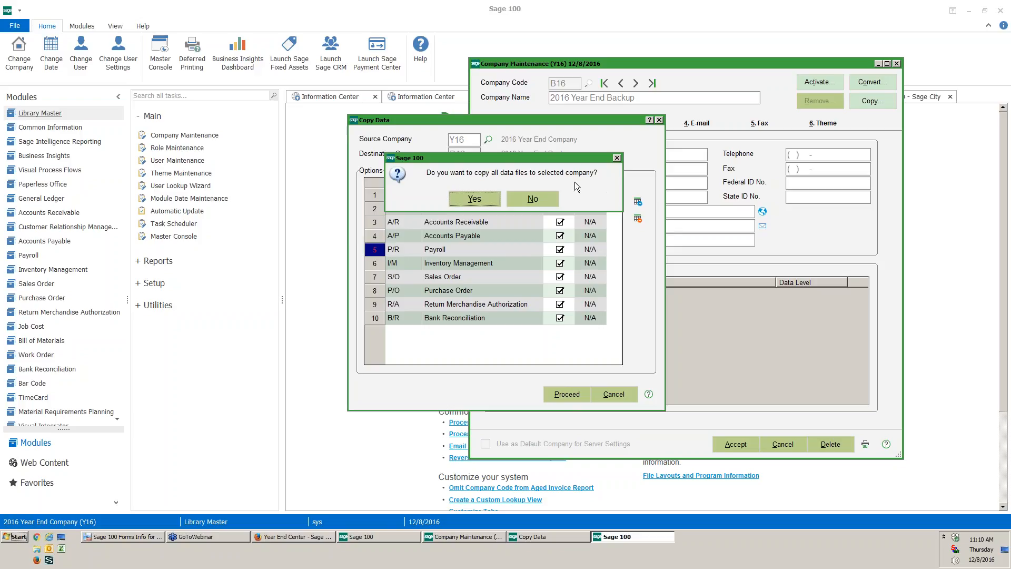
pyautogui.click(469, 201)
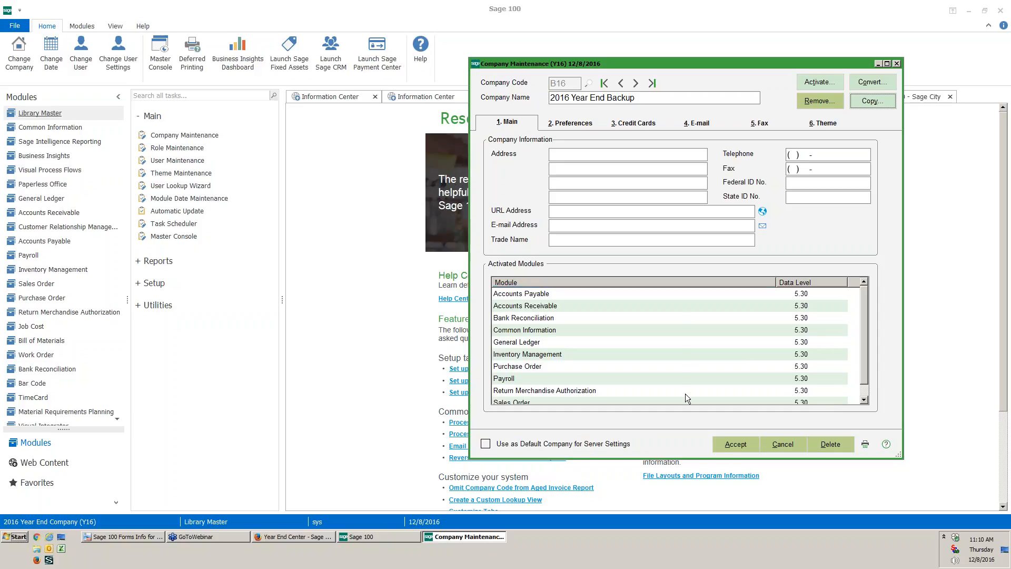
pyautogui.click(743, 442)
pyautogui.click(897, 64)
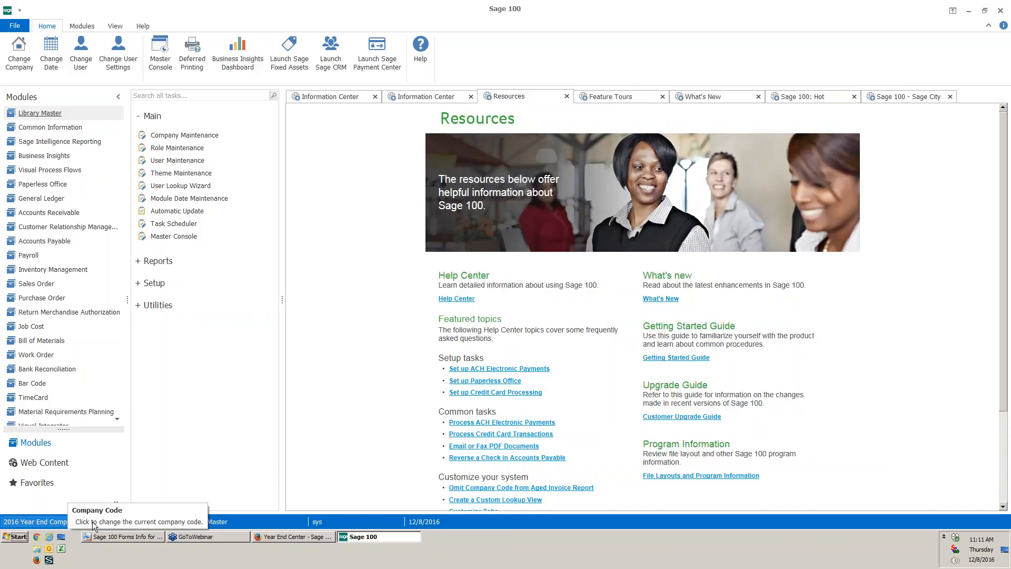
# - Open the company selection from the current company code and cancel without switching companies
pyautogui.click(53, 522)
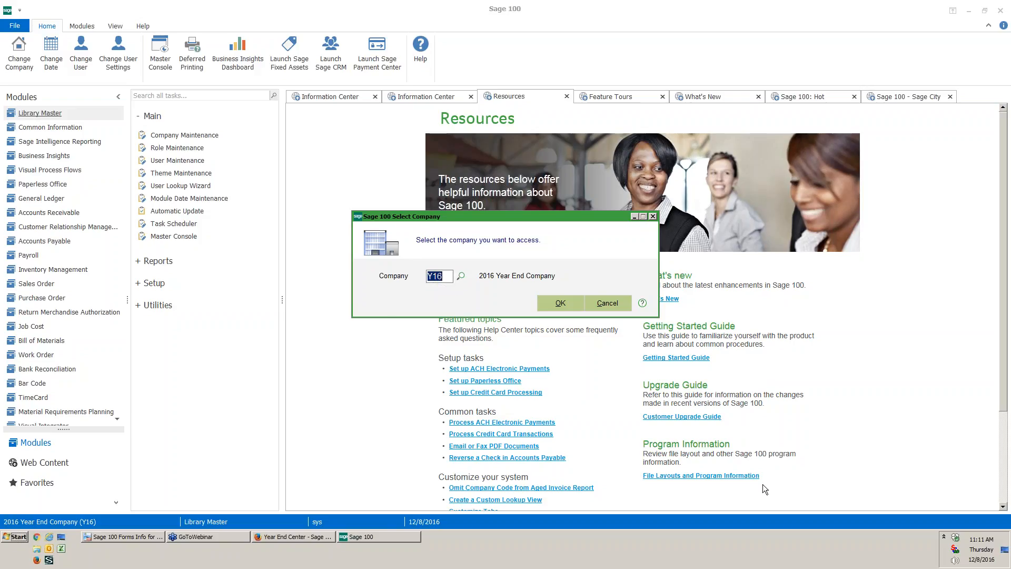
pyautogui.click(615, 304)
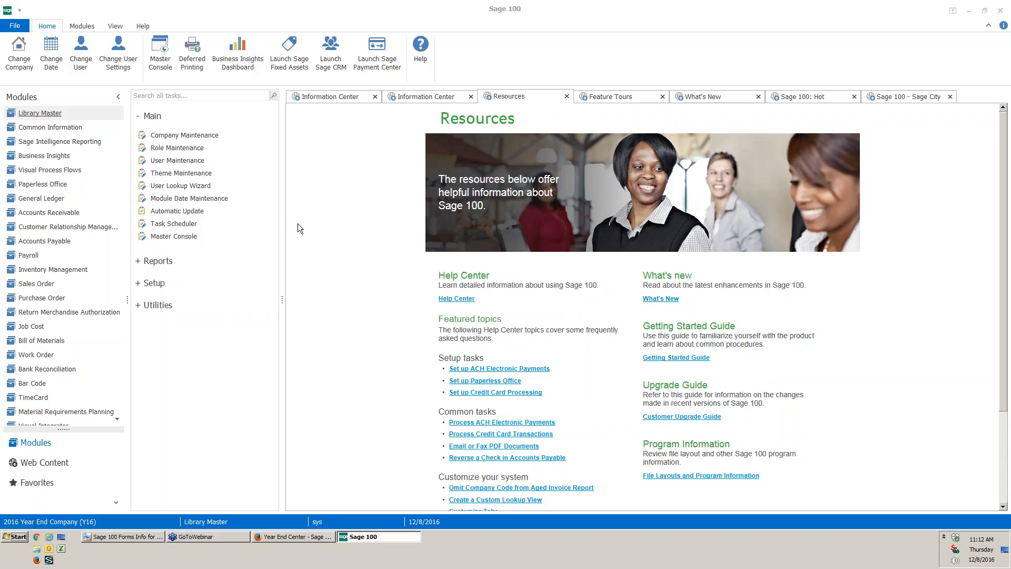
# - Preview the Purchase Order module's Purchases Clearing Report with the STANDARD setting, enlarge it for review, and close it
pyautogui.click(38, 298)
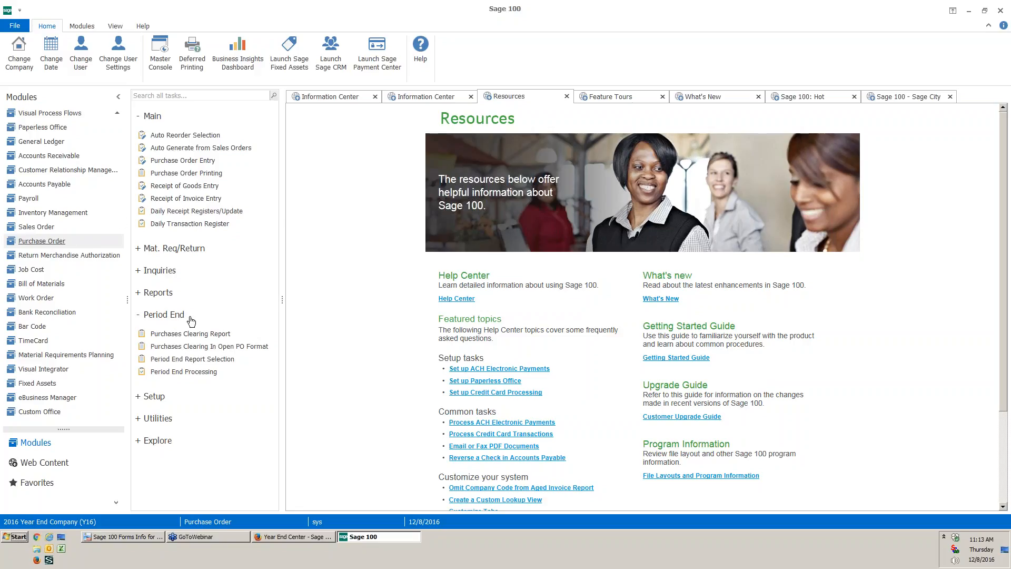
pyautogui.click(221, 334)
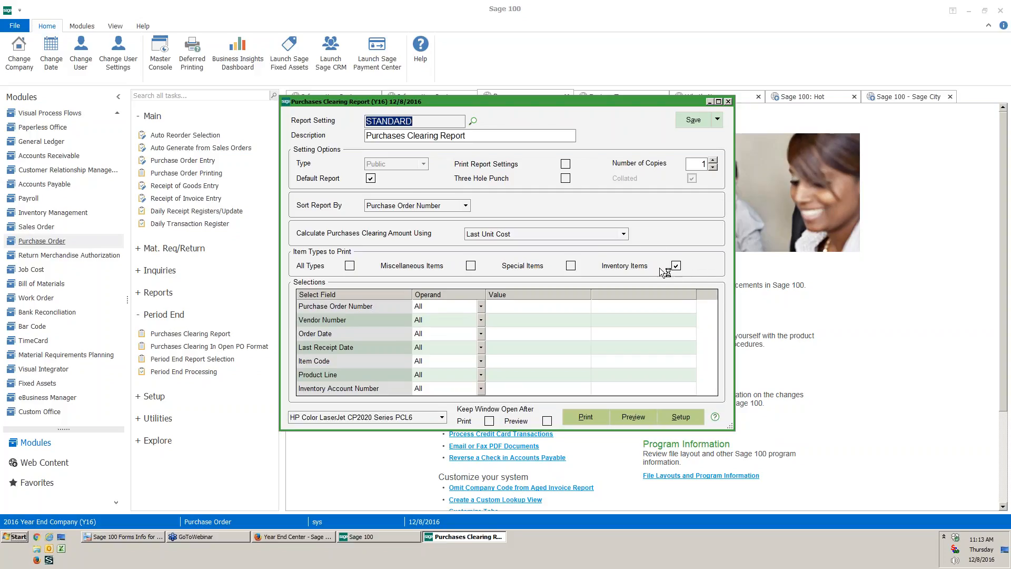
pyautogui.click(640, 418)
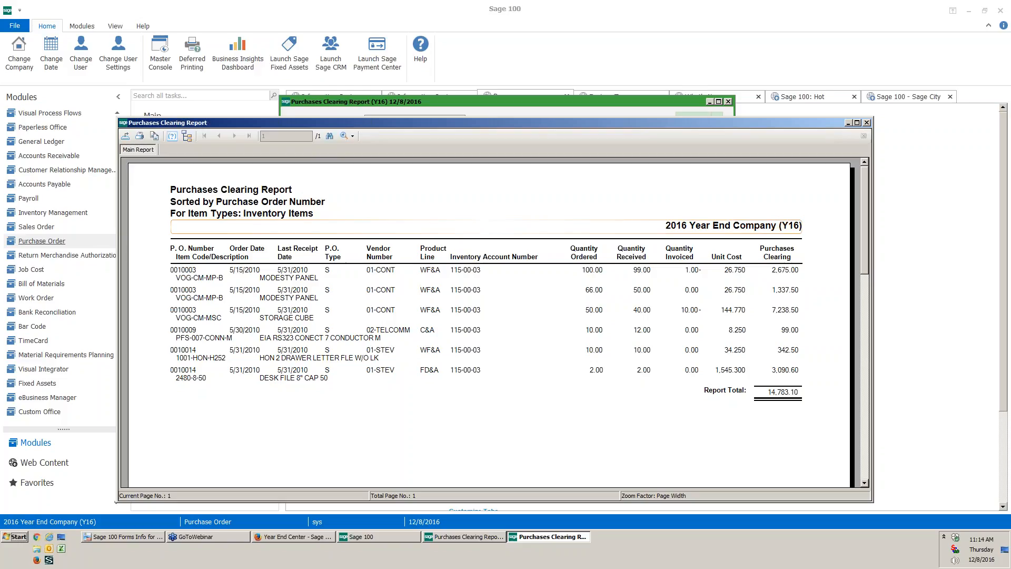
pyautogui.click(857, 123)
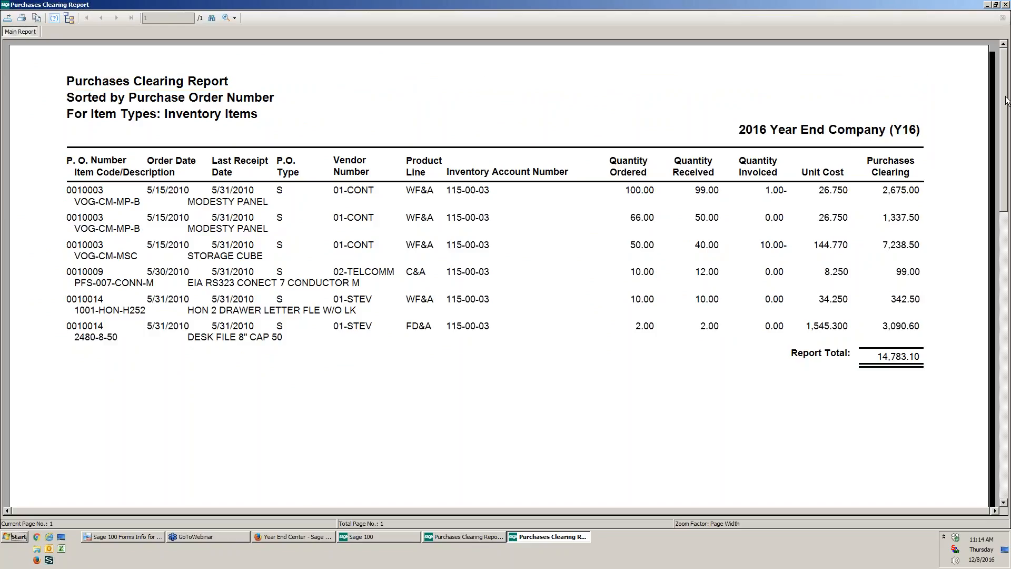
pyautogui.click(1006, 5)
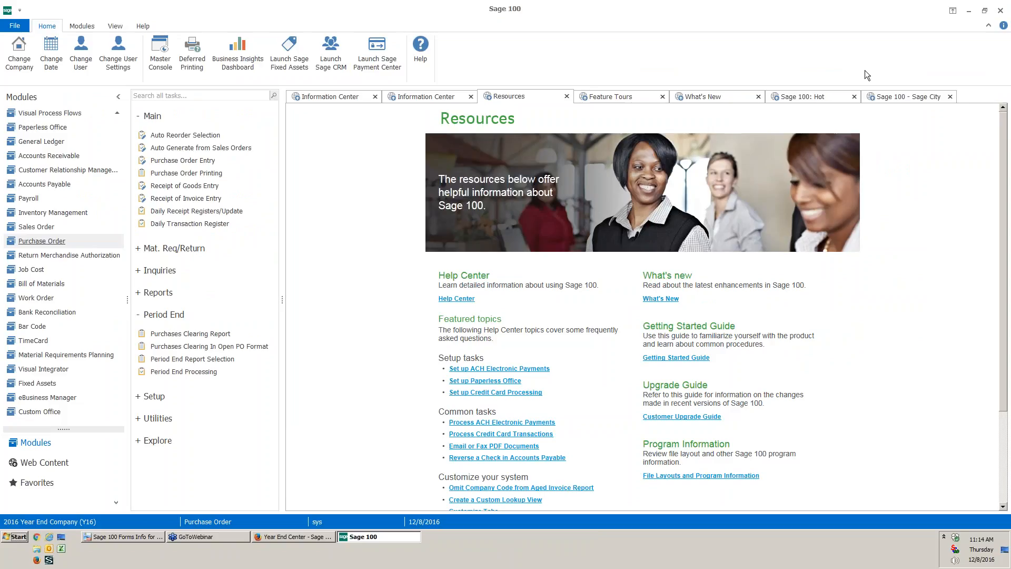
# - Preview the Open Purchase Order Report with the STANDARD setting and examine the received quantities on completed order 0010002
pyautogui.click(159, 294)
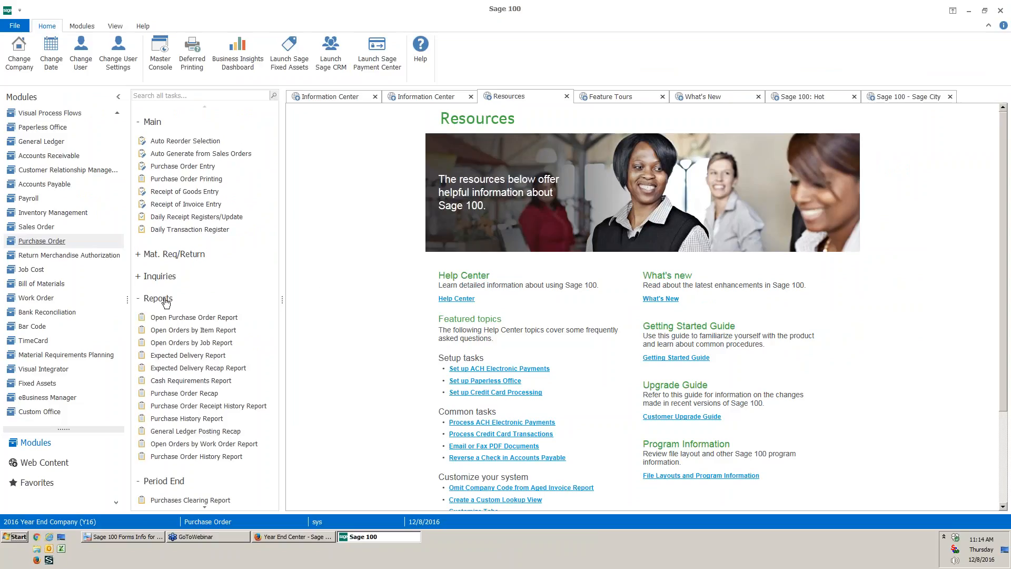
pyautogui.click(233, 318)
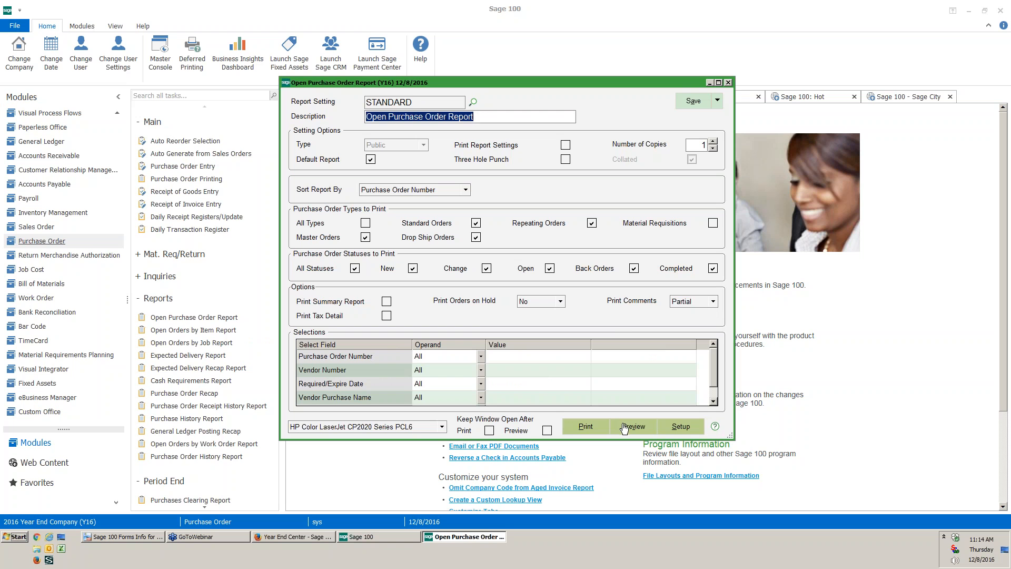
pyautogui.click(628, 427)
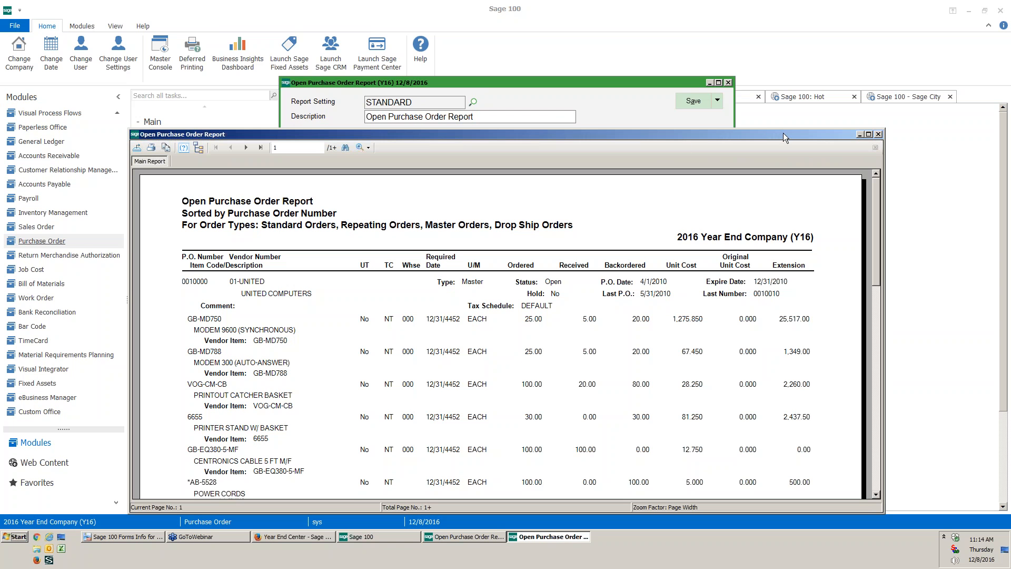
pyautogui.doubleClick(784, 137)
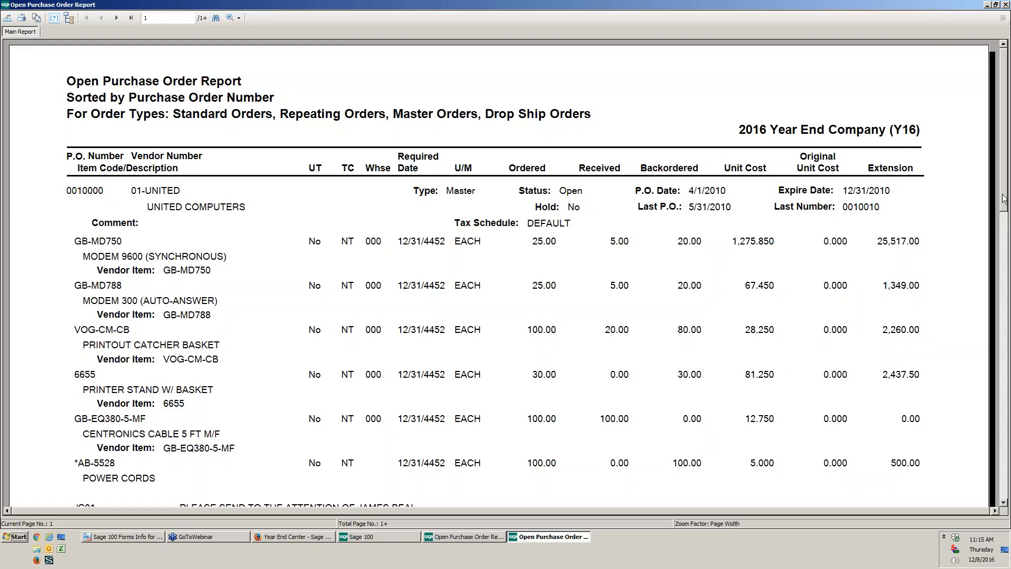
pyautogui.moveTo(1004, 200); pyautogui.dragTo(1004, 395)
pyautogui.click(602, 271)
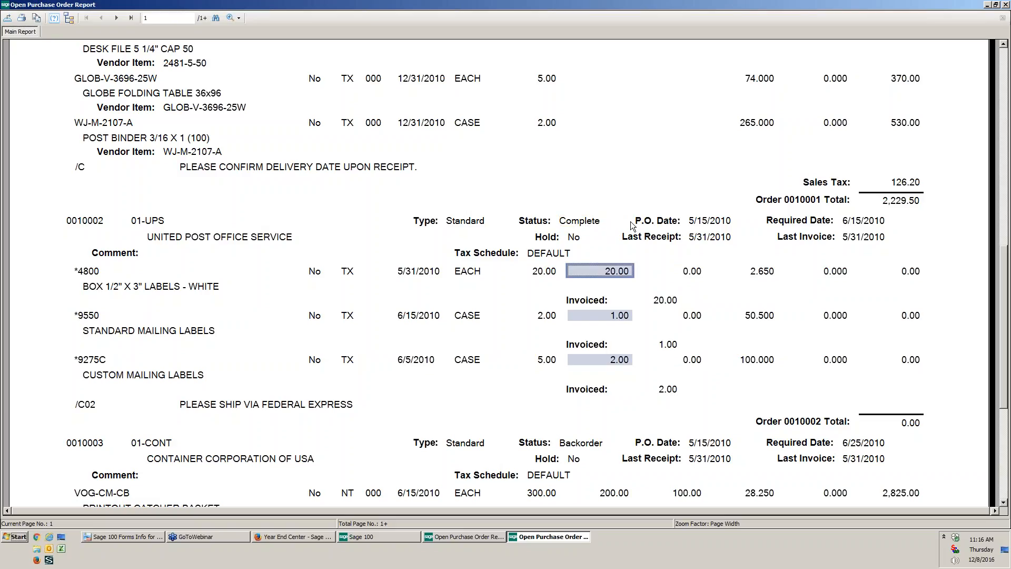
pyautogui.click(1006, 6)
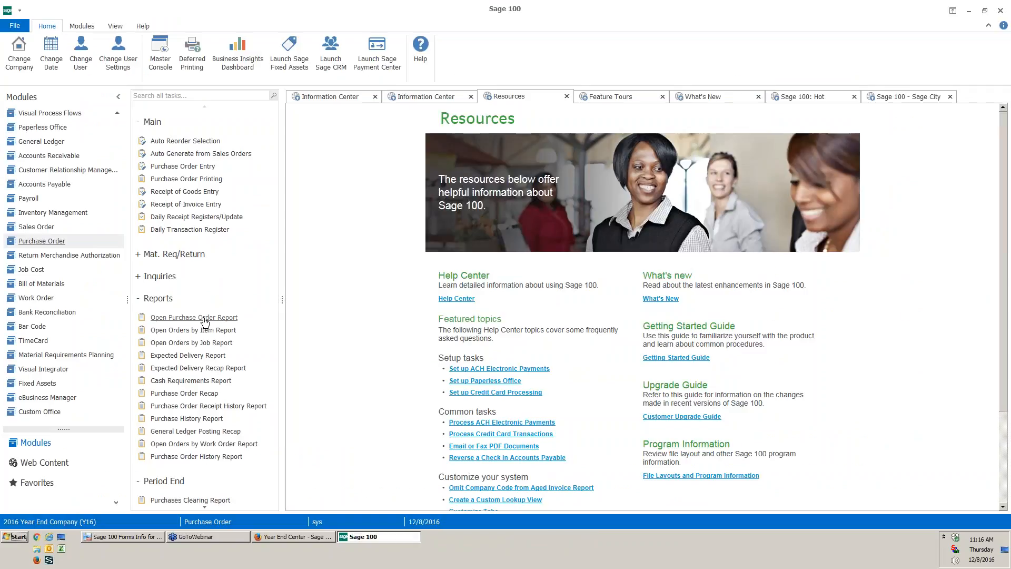
# - Exclude completed orders from the Open Purchase Order Report's statuses and close the report settings without saving
pyautogui.click(205, 319)
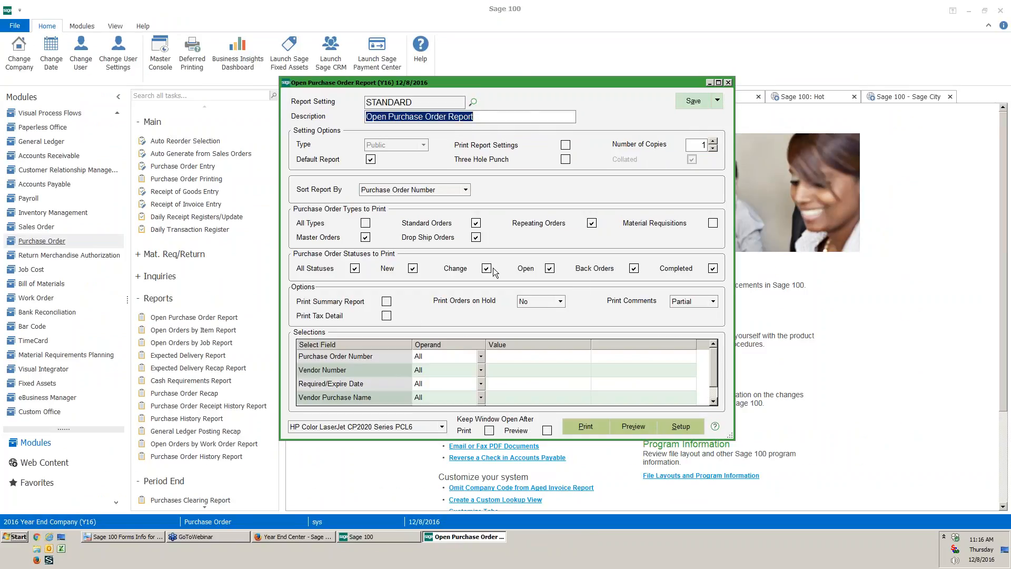
pyautogui.click(713, 269)
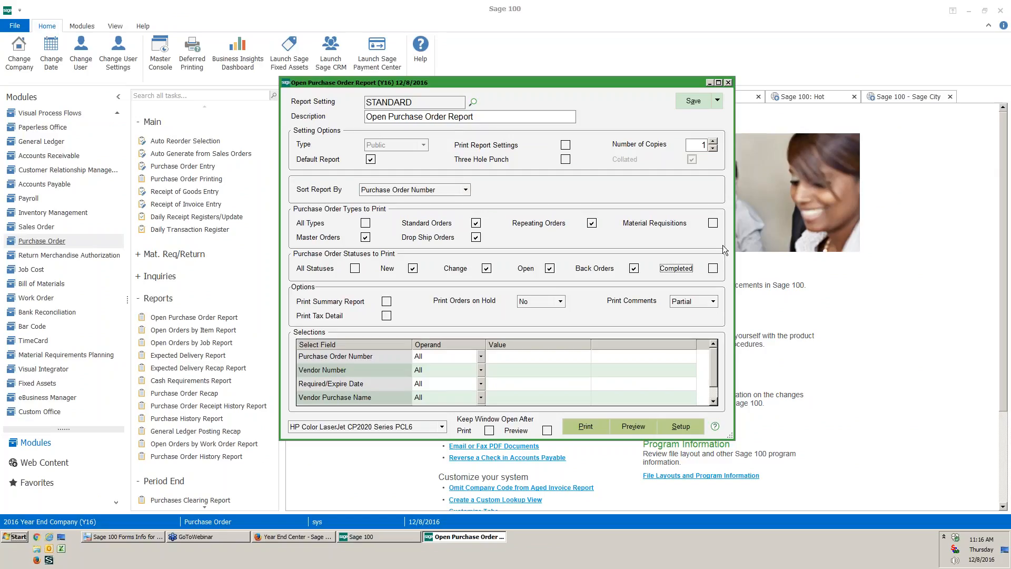
pyautogui.click(729, 83)
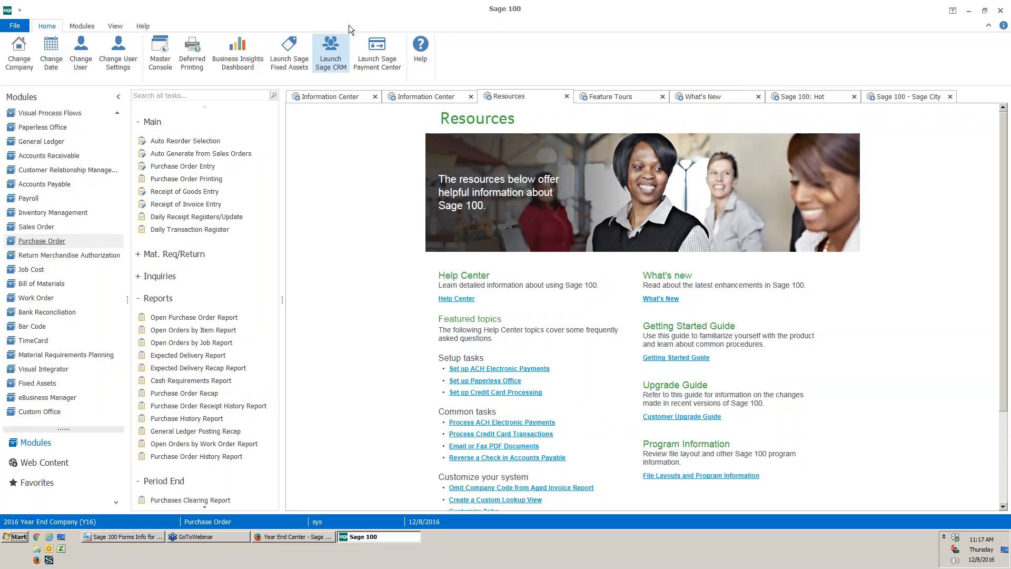
# - Run Period End Processing in the Purchase Order module for period 05 ending 5/31/2010
pyautogui.scroll(-3, 235, 343)
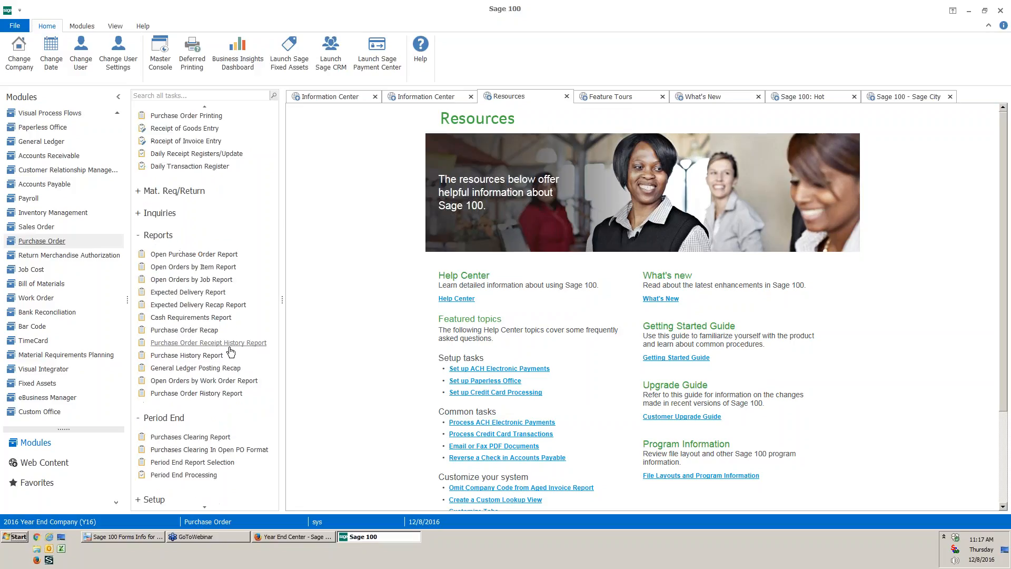
pyautogui.scroll(-1, 231, 351)
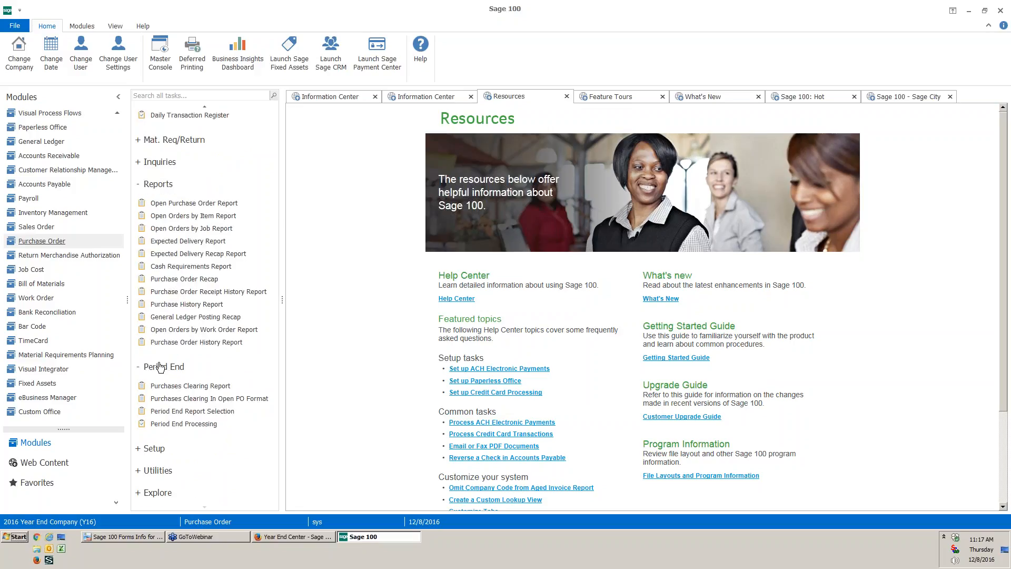
pyautogui.click(199, 427)
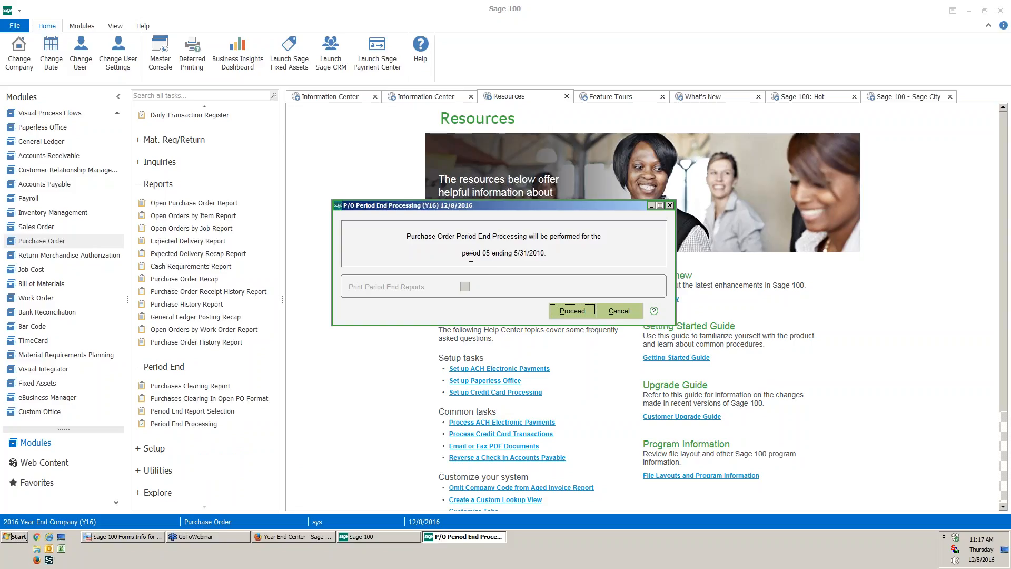
pyautogui.click(578, 312)
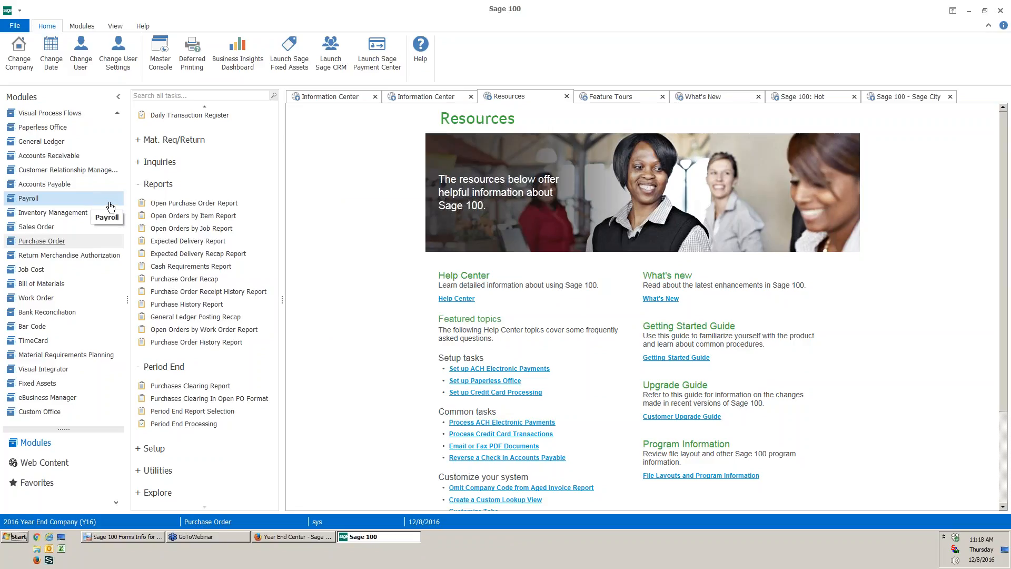
# - Preview and close the Sales Order module's Open Sales Order Report, and show the module's period-end tasks
pyautogui.click(38, 230)
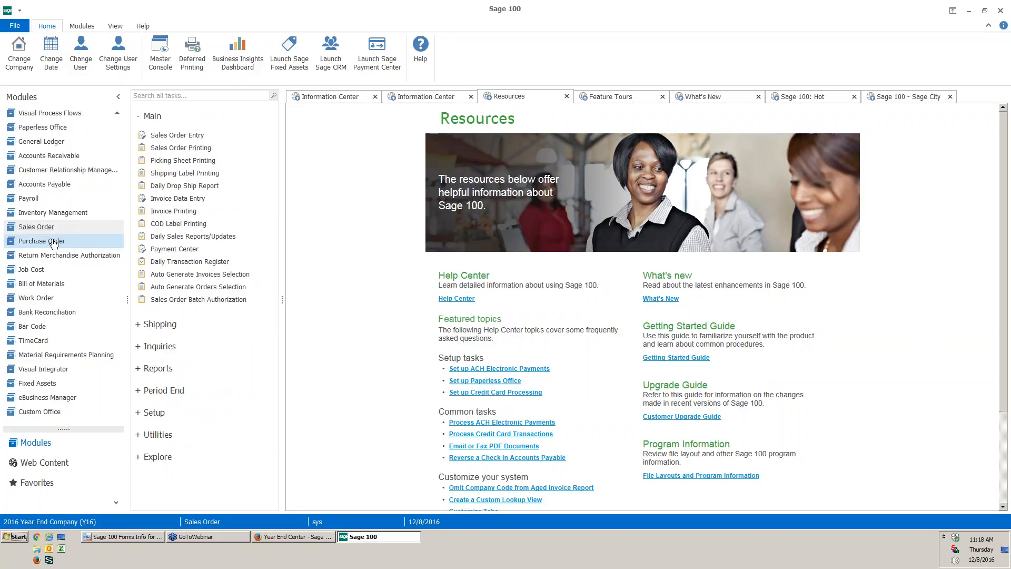
pyautogui.click(160, 371)
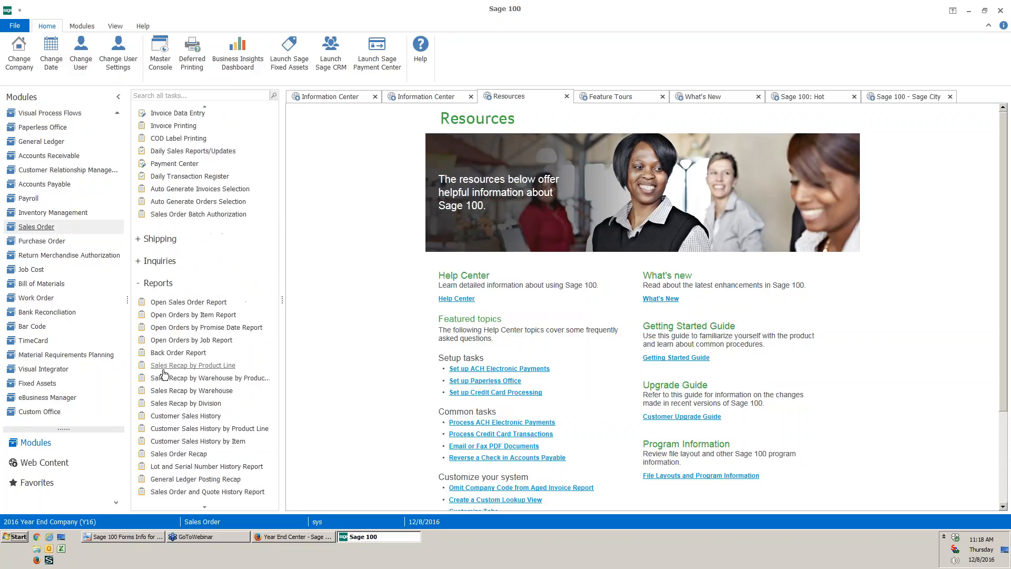
pyautogui.click(212, 303)
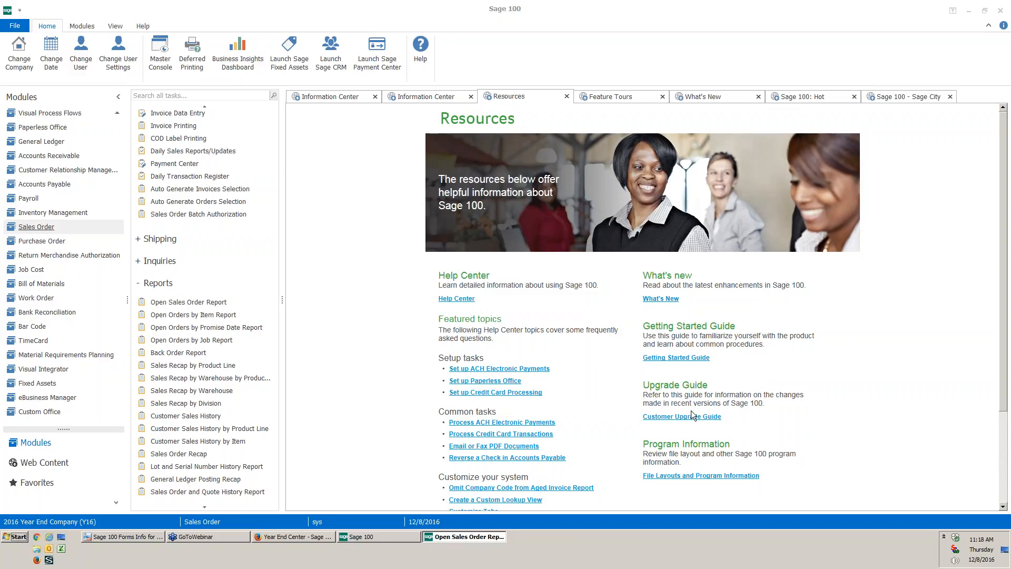
pyautogui.click(635, 427)
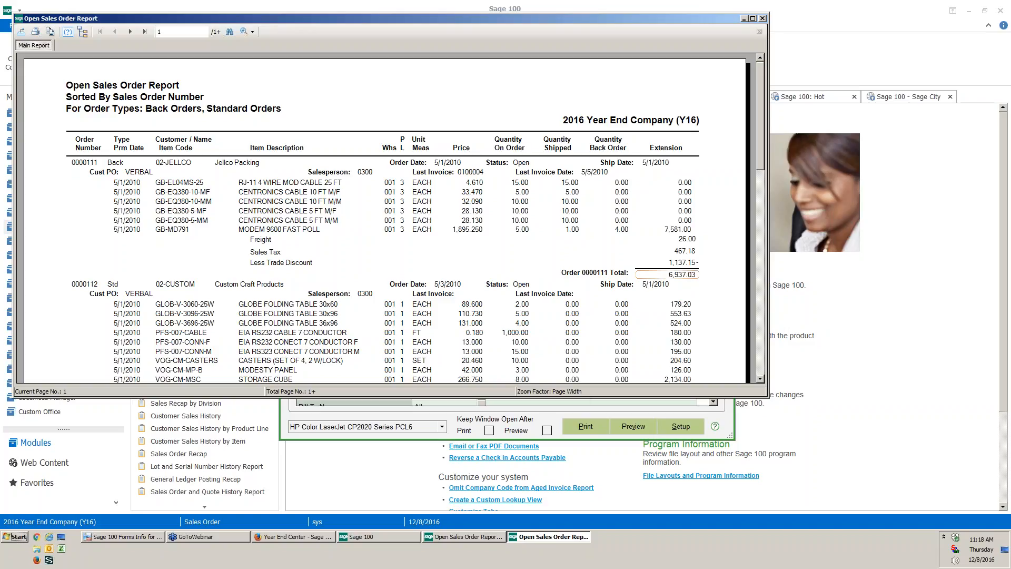
pyautogui.click(763, 19)
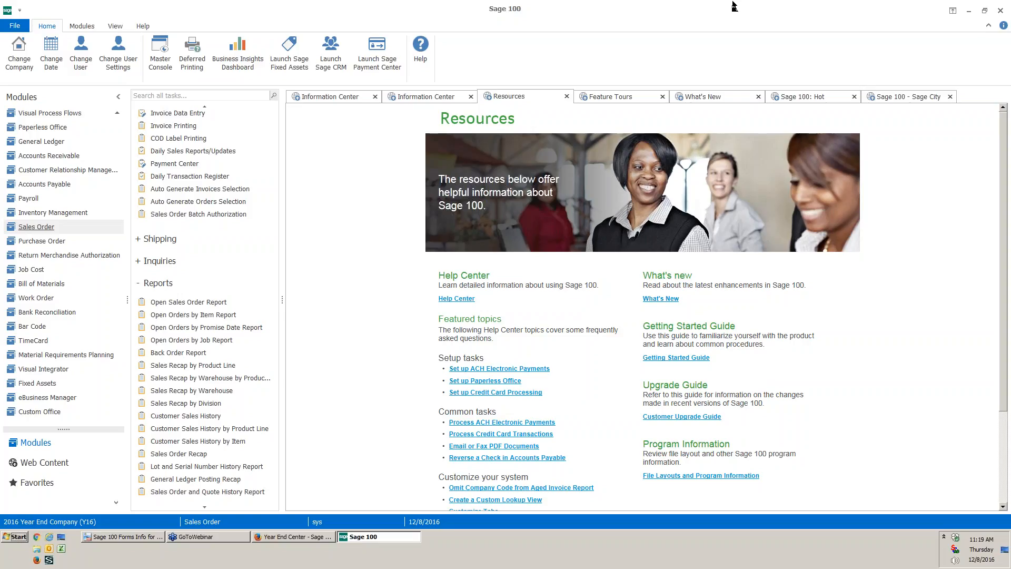
pyautogui.scroll(-3, 216, 327)
pyautogui.click(177, 427)
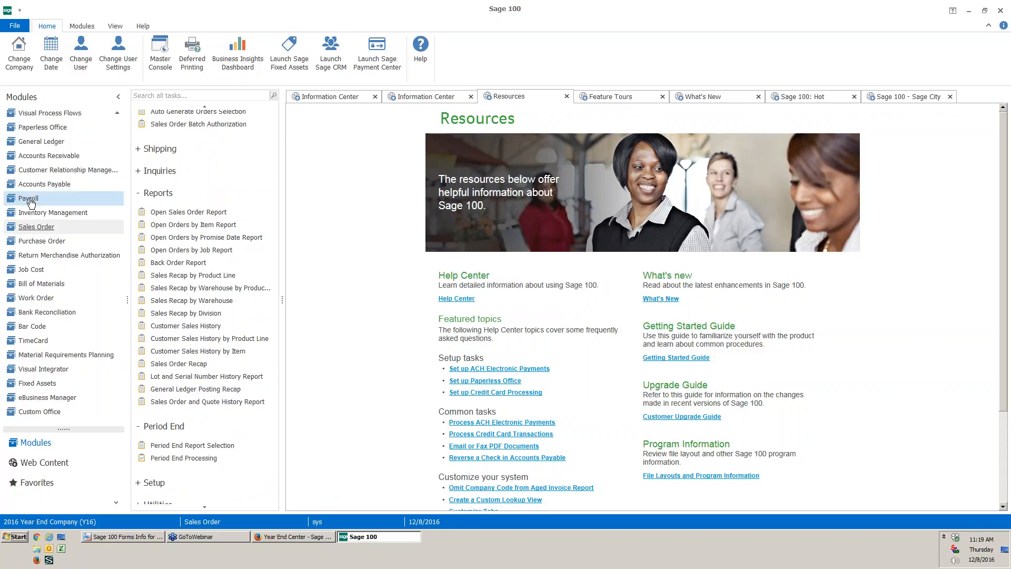
# - Preview the Inventory Negative Tier Report from the Inventory Management period-end tasks and close it
pyautogui.click(53, 213)
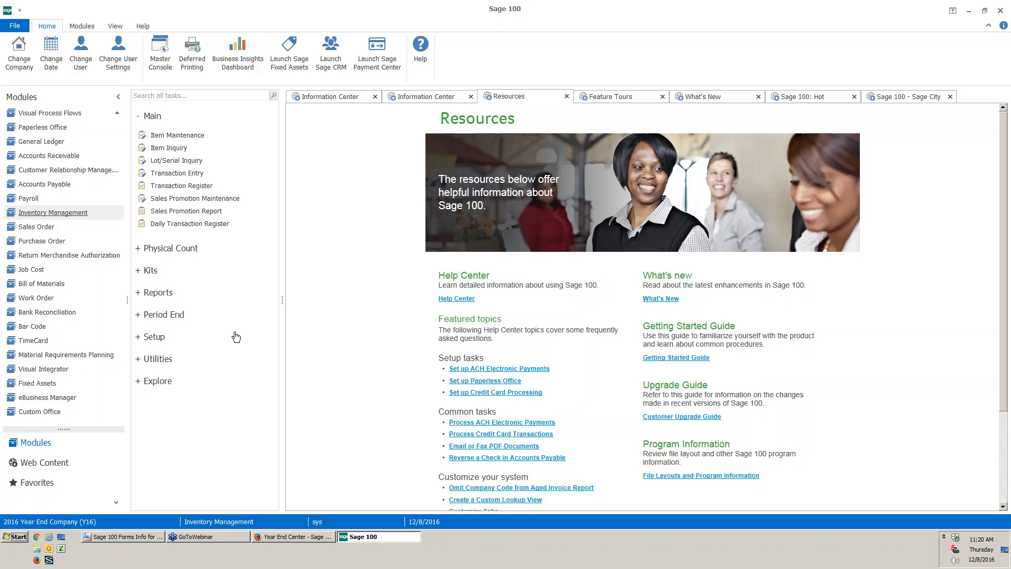
pyautogui.click(171, 315)
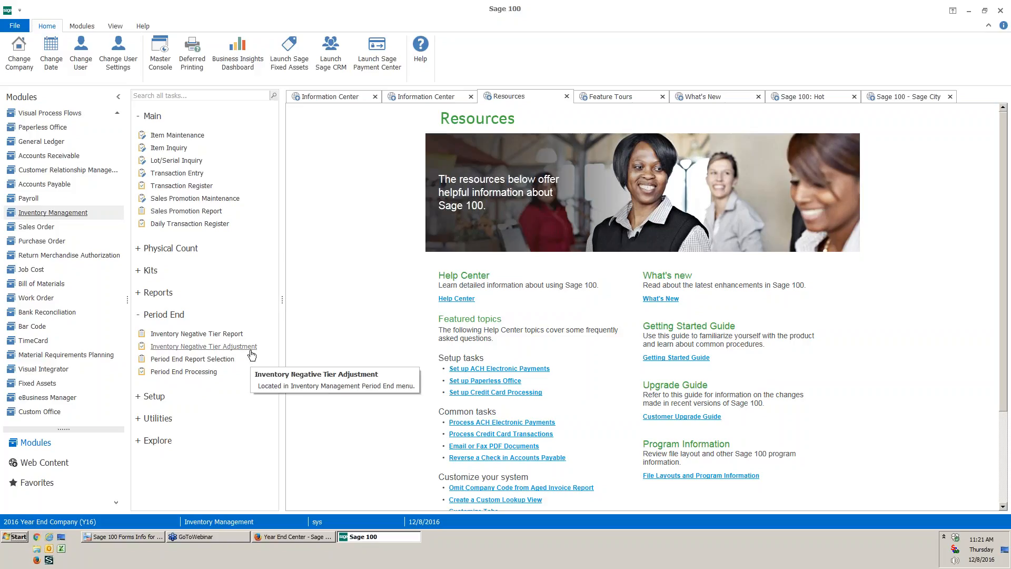
pyautogui.click(234, 336)
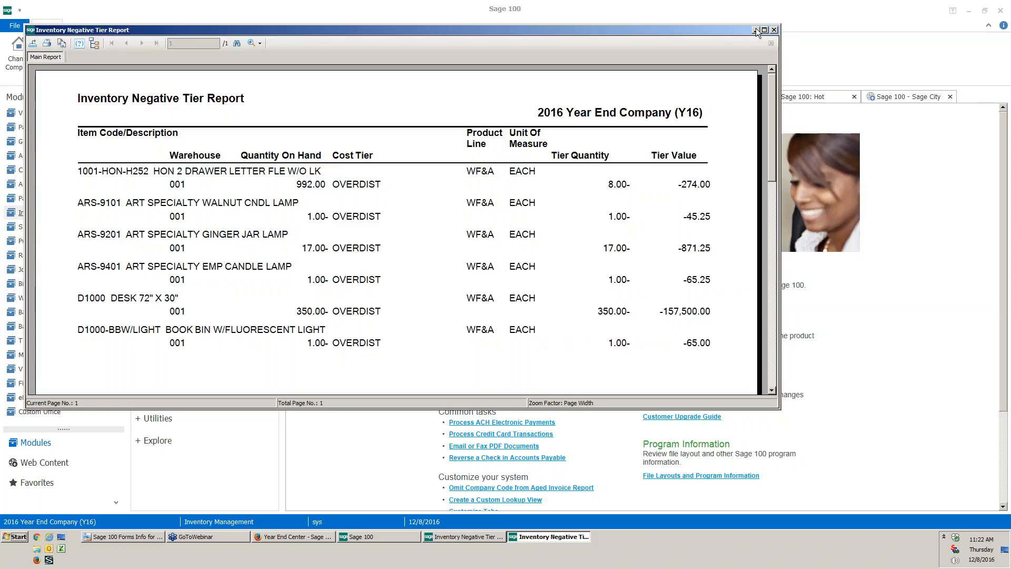
pyautogui.click(775, 30)
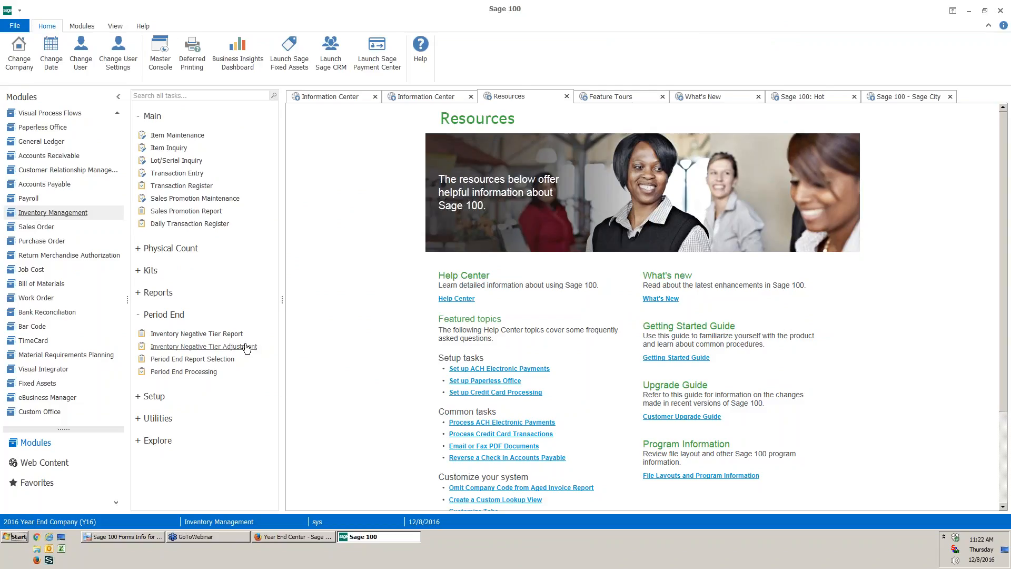
# - Preview the Inventory Negative Tier Adjustment Register with posting date 12/8/2016, examine the negative tier quantity, and exit without updating the register
pyautogui.click(224, 349)
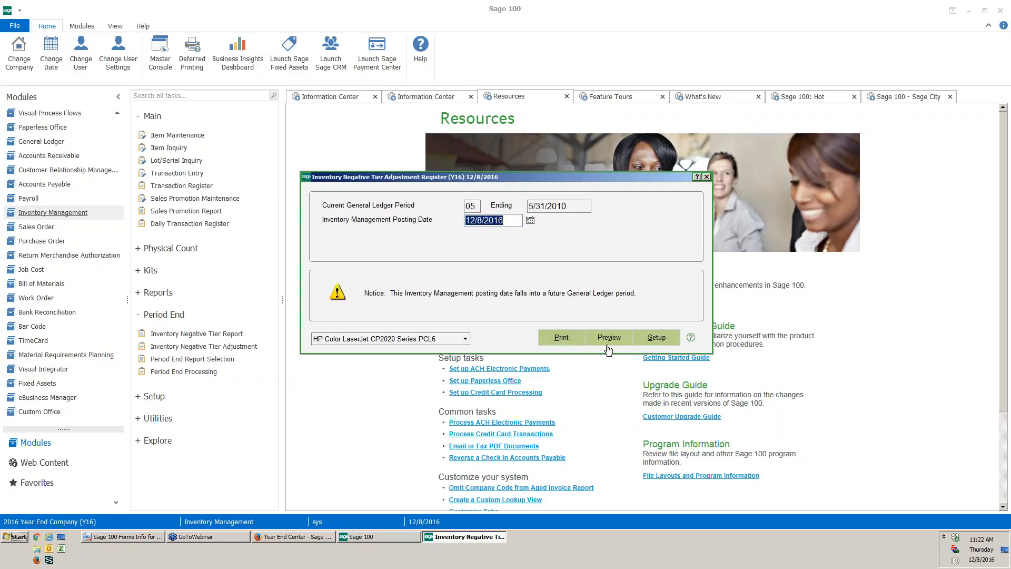
pyautogui.click(609, 341)
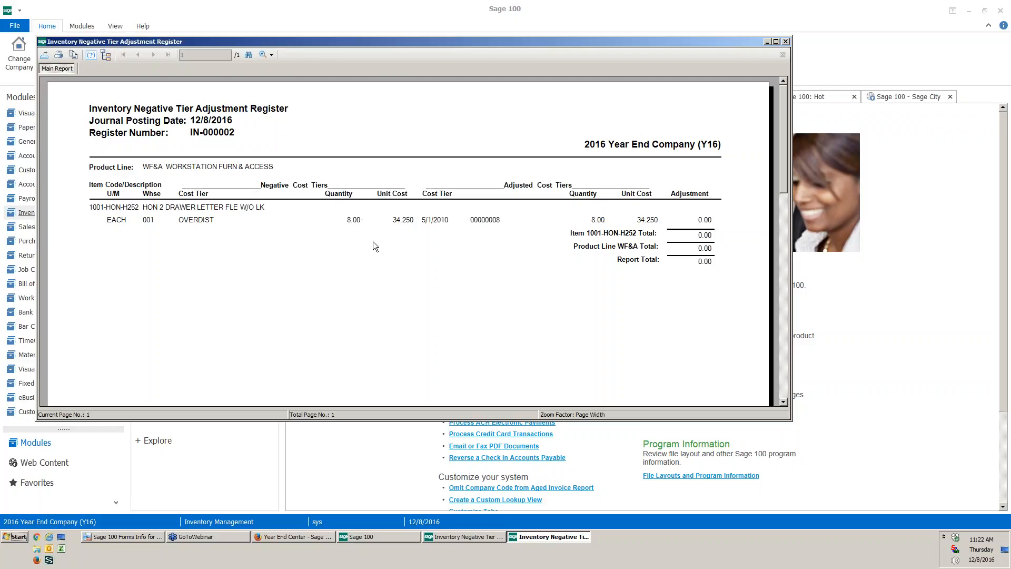
pyautogui.click(351, 223)
pyautogui.click(785, 42)
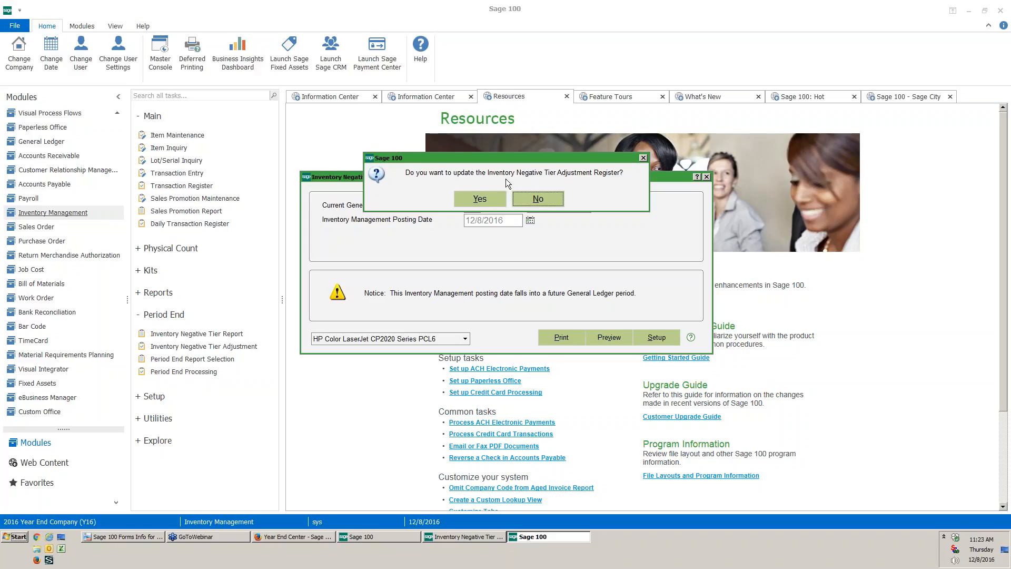
pyautogui.click(643, 160)
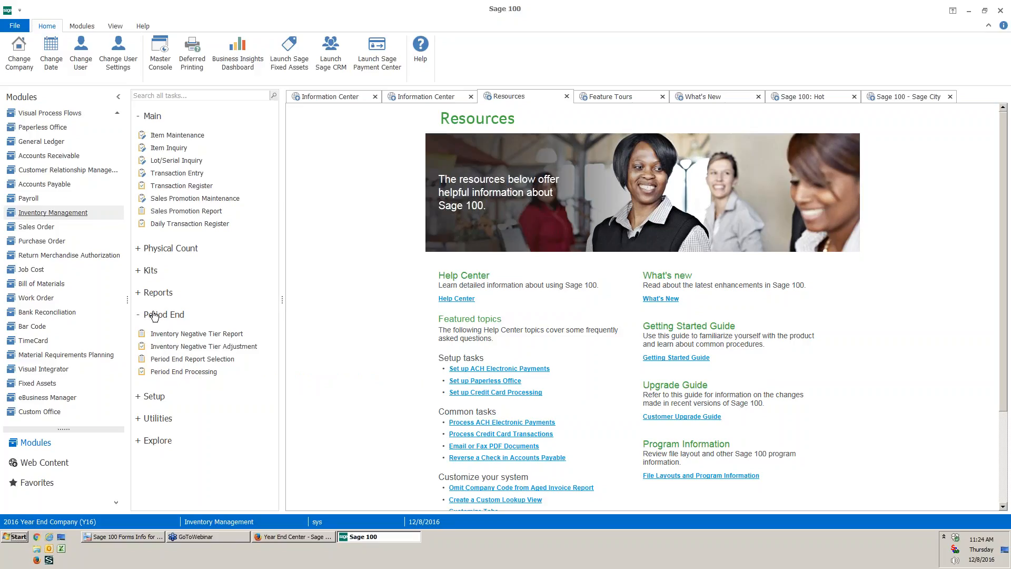
# - Preview the Inventory Trial Balance as of 5/31/2010 with the STANDARD setting and close it
pyautogui.click(158, 291)
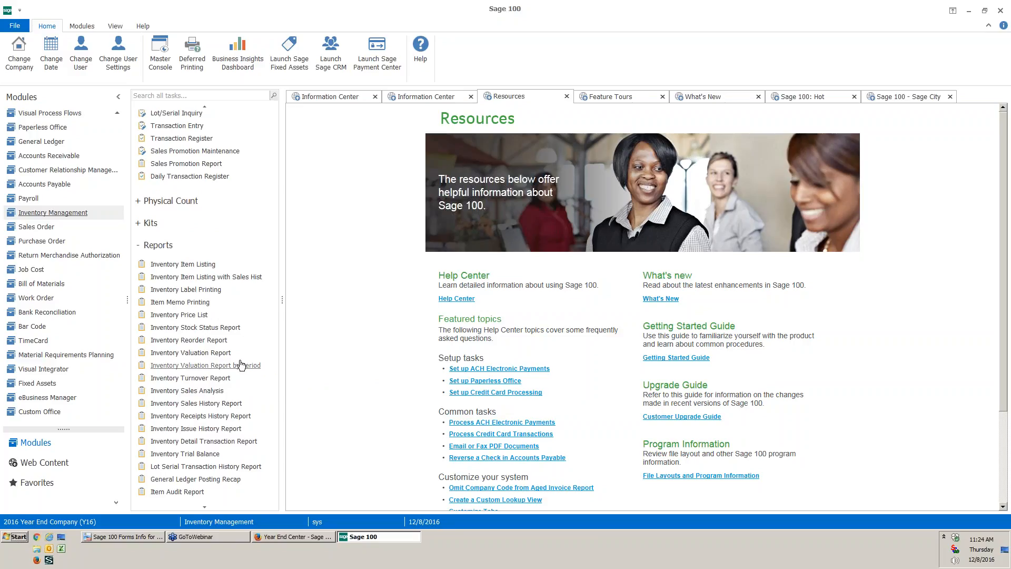
pyautogui.scroll(-1, 269, 411)
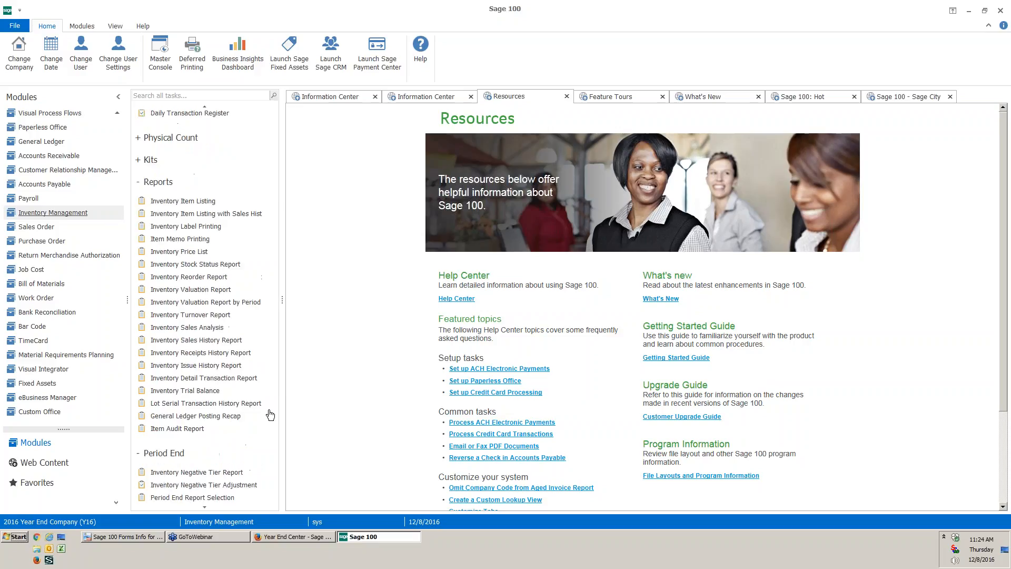
pyautogui.scroll(2, 271, 413)
pyautogui.scroll(-1, 275, 392)
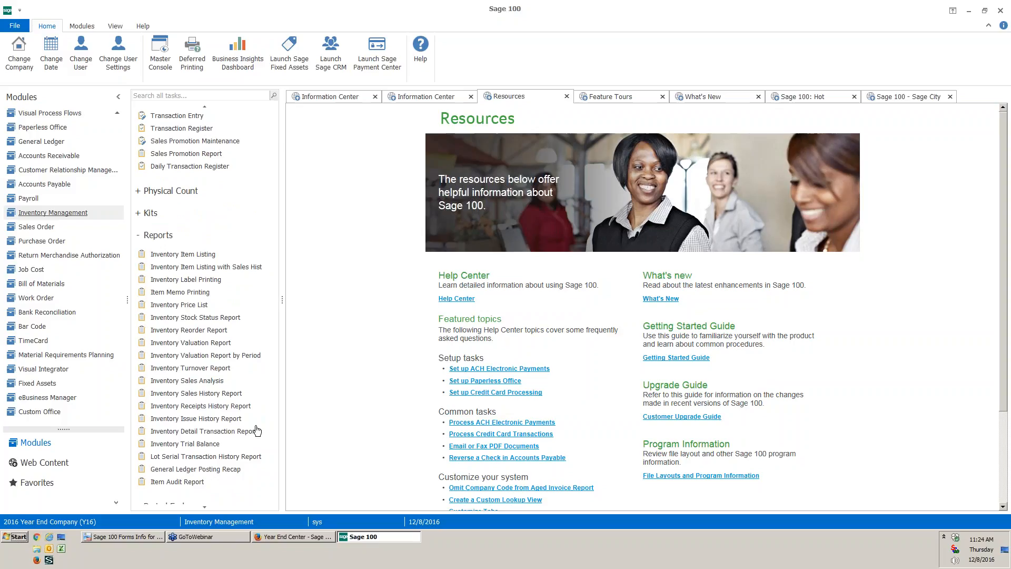
pyautogui.click(193, 445)
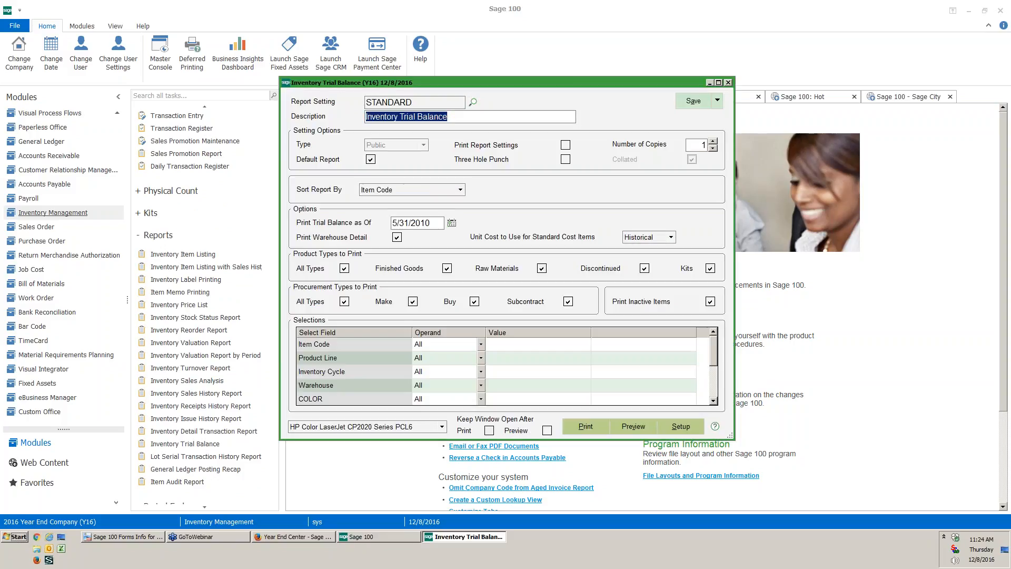
pyautogui.click(639, 426)
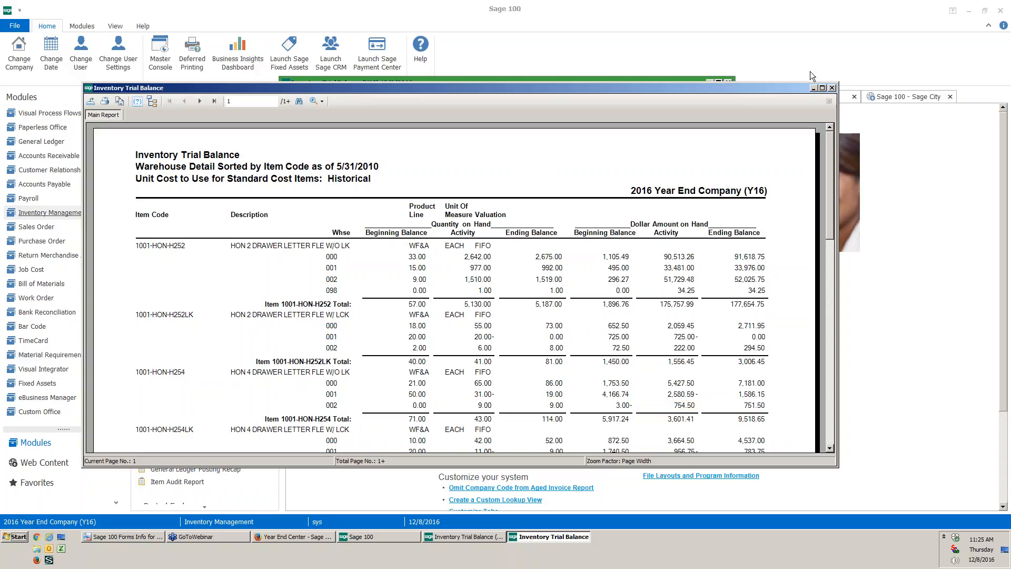
pyautogui.click(832, 89)
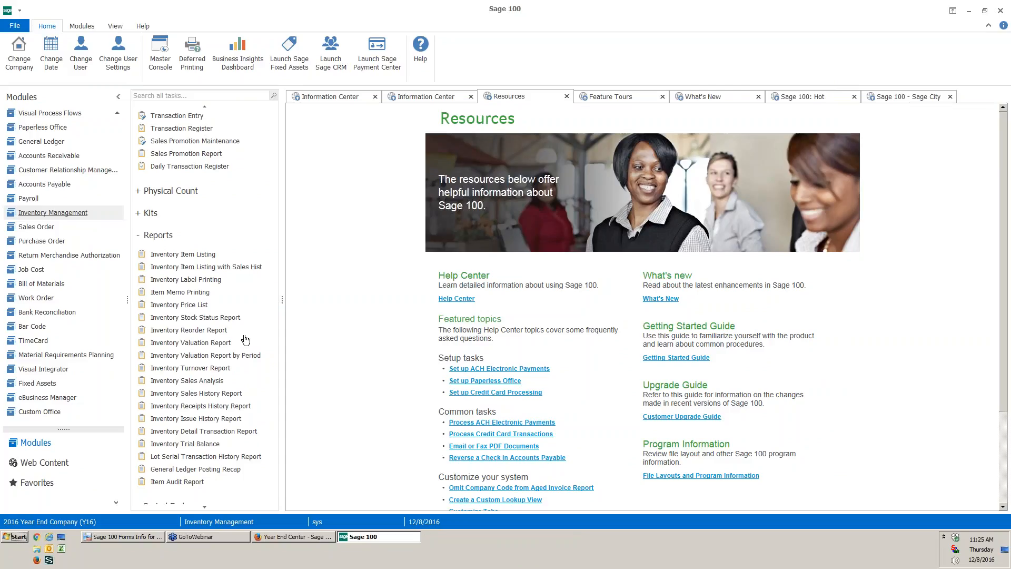
# - Preview the Inventory Valuation Report sorted by item code, review its unit costs, and close it
pyautogui.click(227, 345)
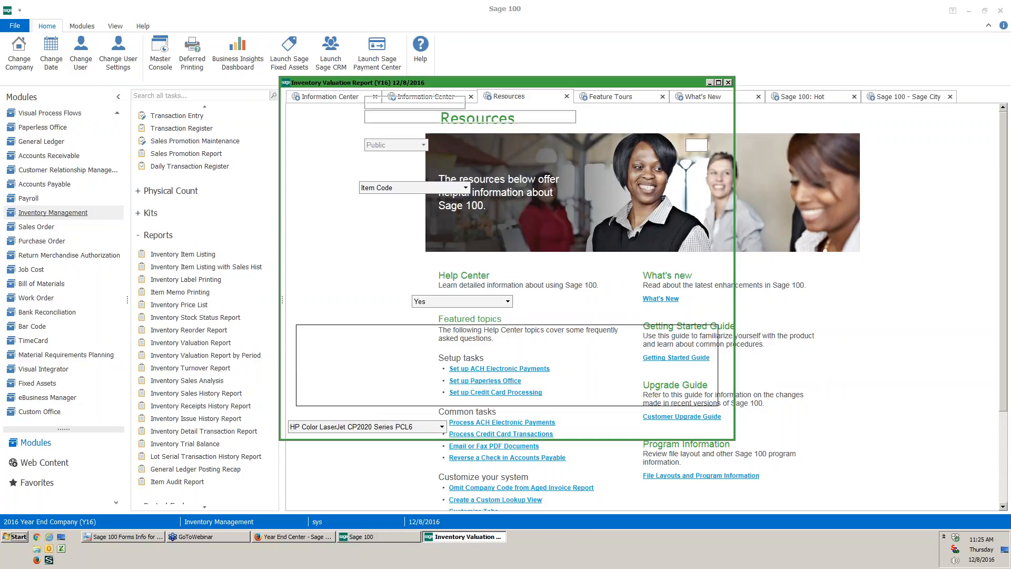
pyautogui.click(639, 426)
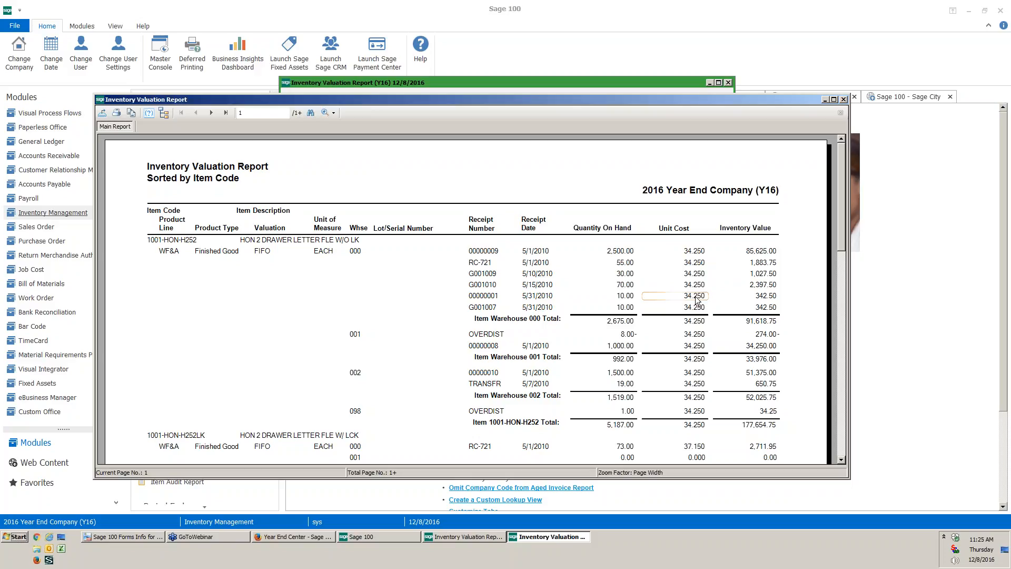
pyautogui.click(843, 100)
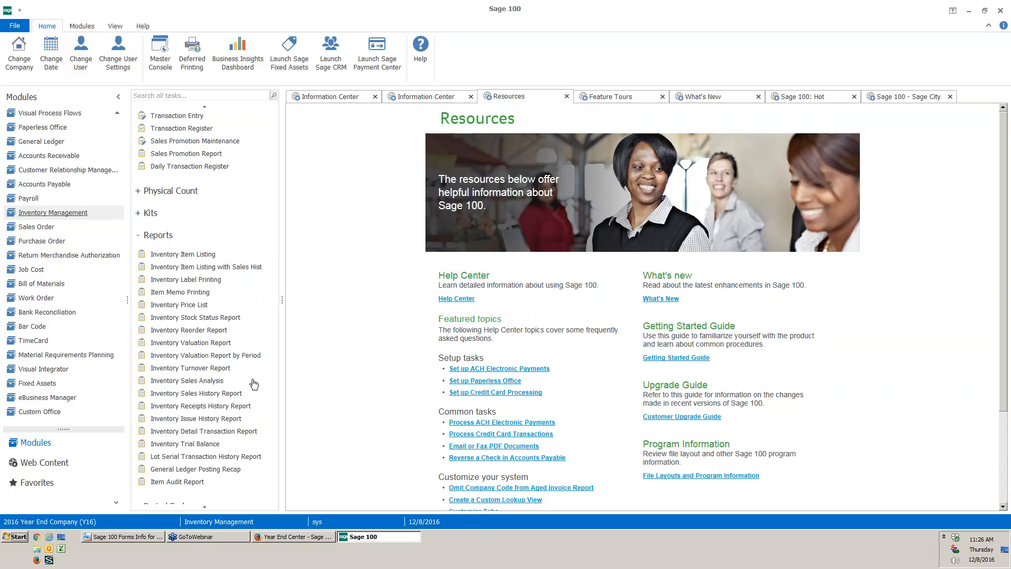
# - Preview the Inventory Stock Status Report with the STANDARD setting, check the on-hand quantities, and close it
pyautogui.click(214, 318)
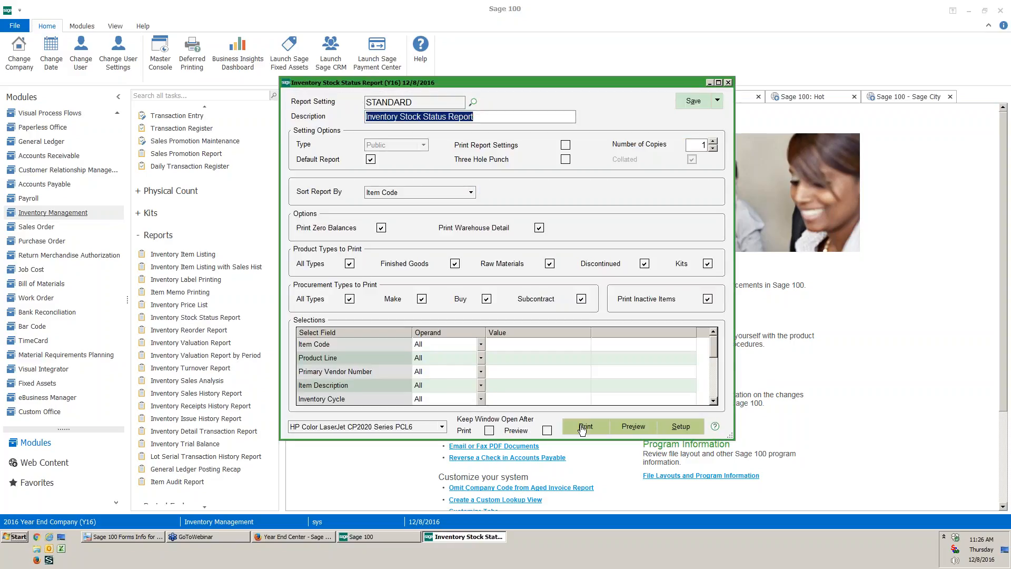
pyautogui.click(630, 425)
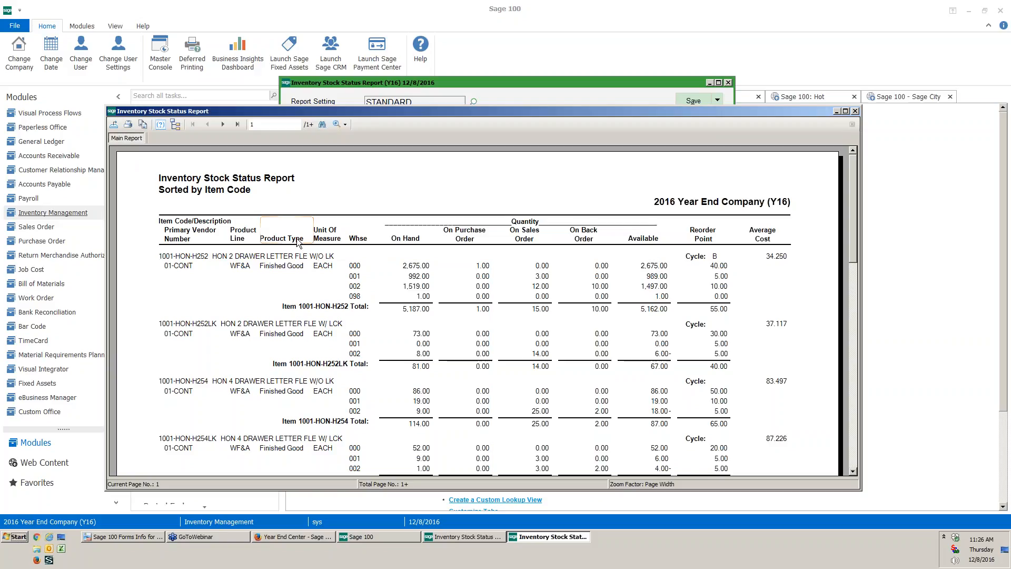
pyautogui.click(419, 267)
pyautogui.click(856, 112)
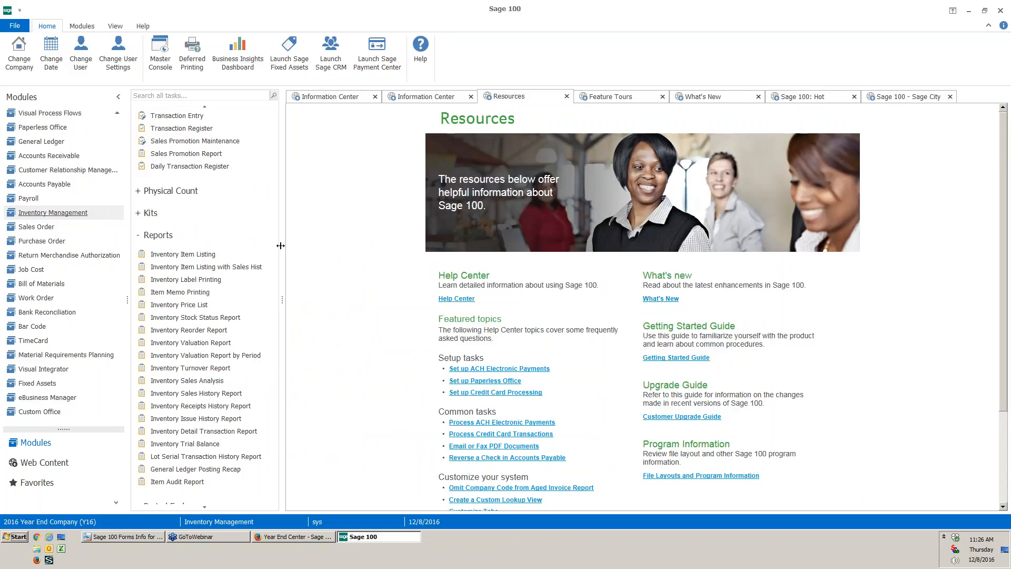
# - Add the Inventory Trial Balance with the STANDARD setting to Inventory Management's period-end report selection and save it
pyautogui.scroll(-3, 245, 355)
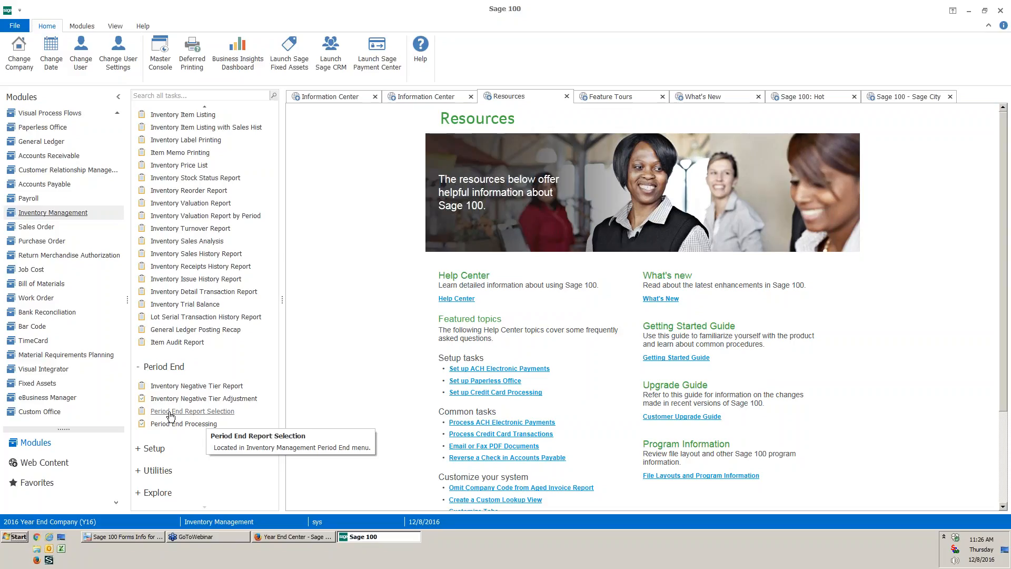
pyautogui.click(212, 416)
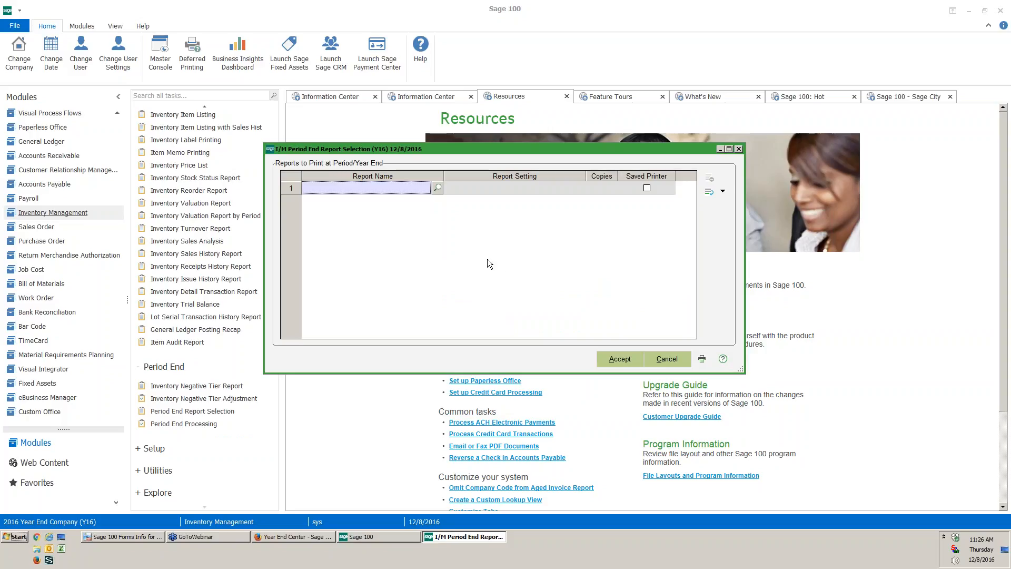
pyautogui.click(438, 189)
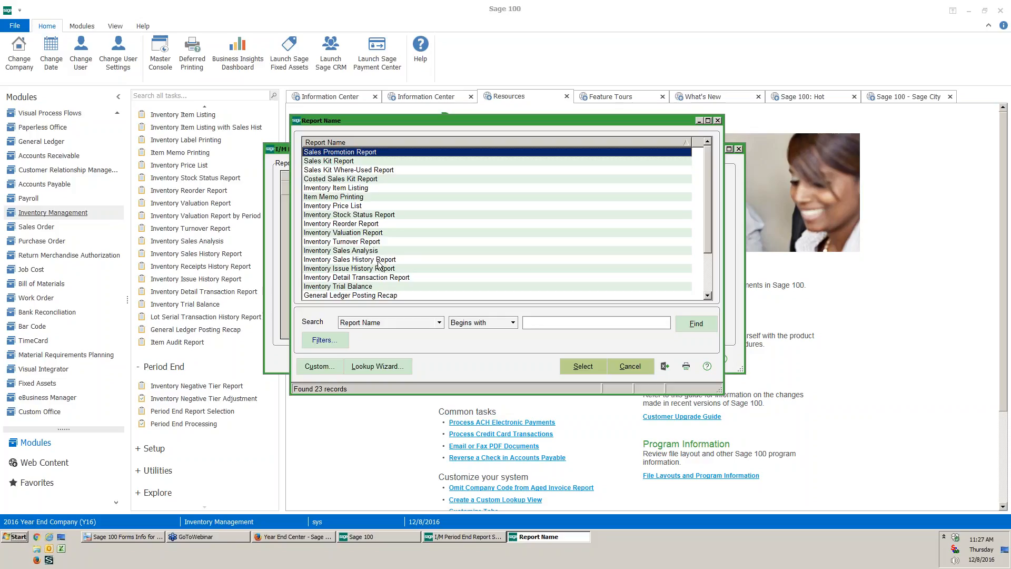
pyautogui.scroll(-1, 412, 272)
pyautogui.click(357, 260)
pyautogui.click(569, 366)
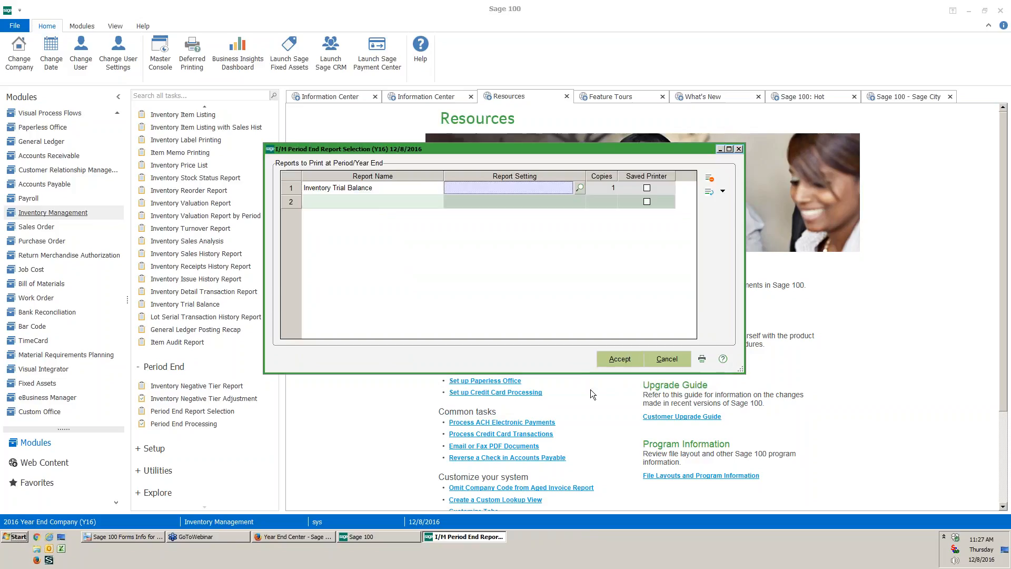
pyautogui.click(580, 189)
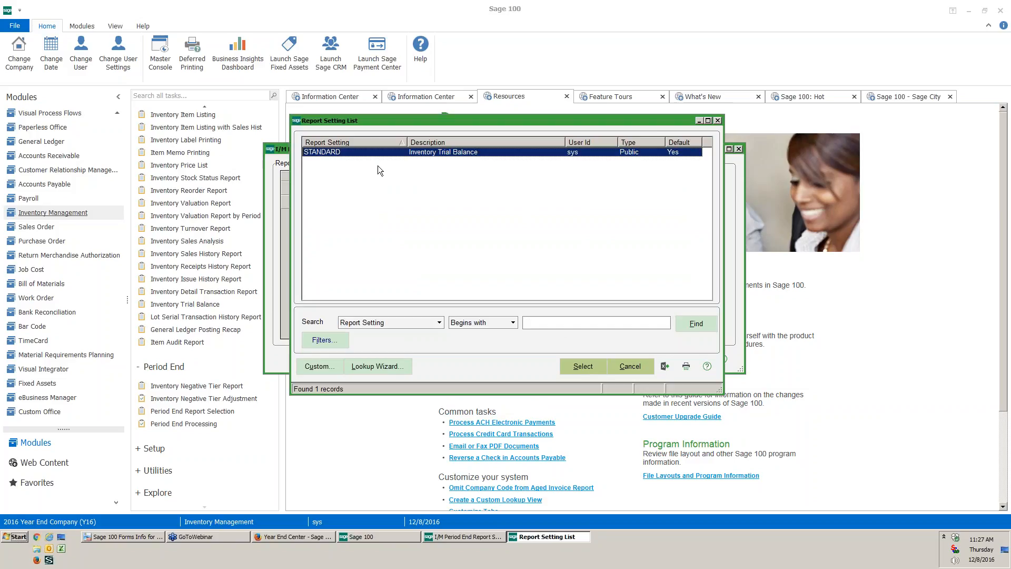
pyautogui.doubleClick(327, 152)
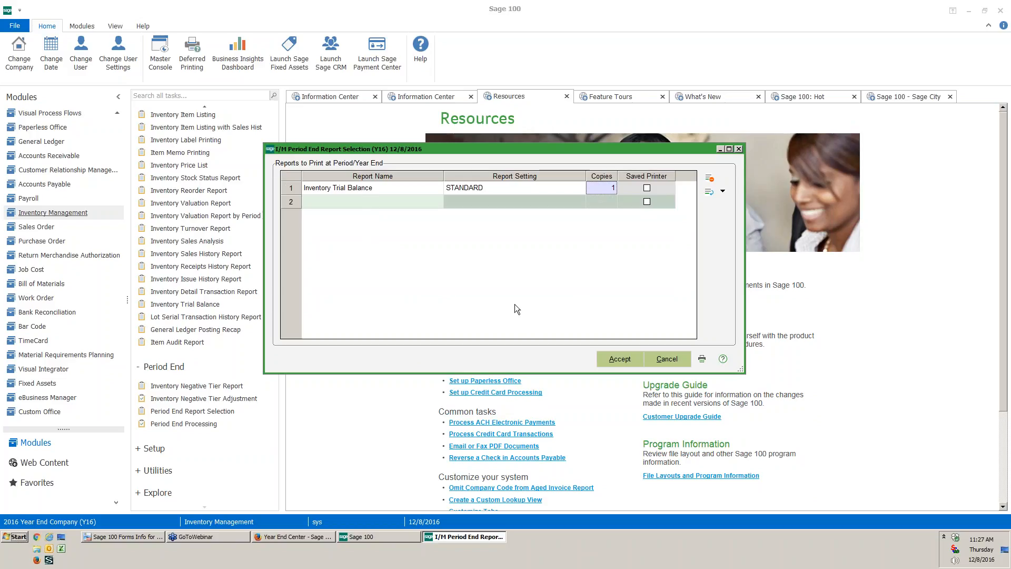
pyautogui.click(600, 362)
# - Check the period and report-printing option in Inventory Management Period End Processing, and exit without processing
pyautogui.click(209, 424)
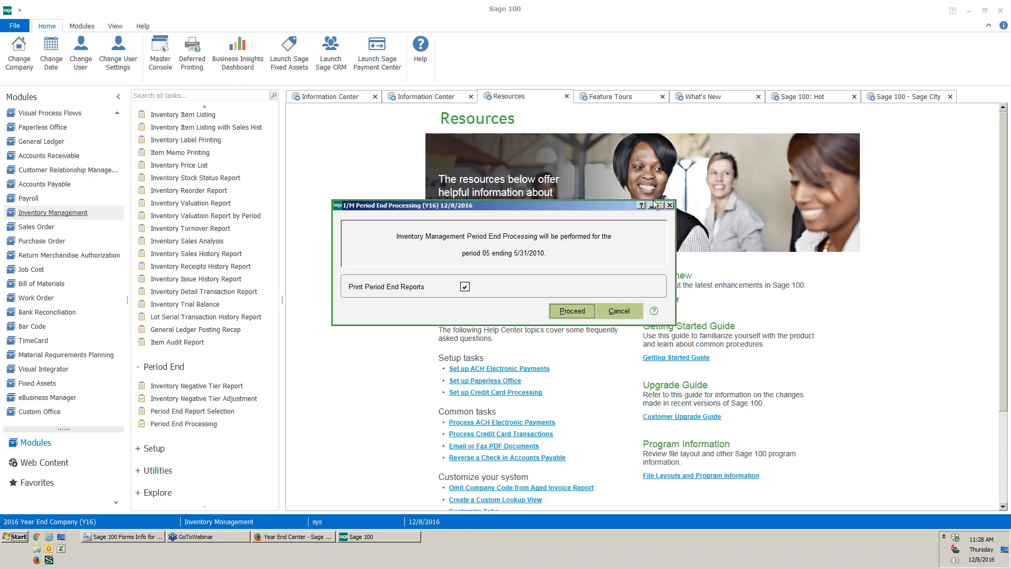
pyautogui.click(670, 205)
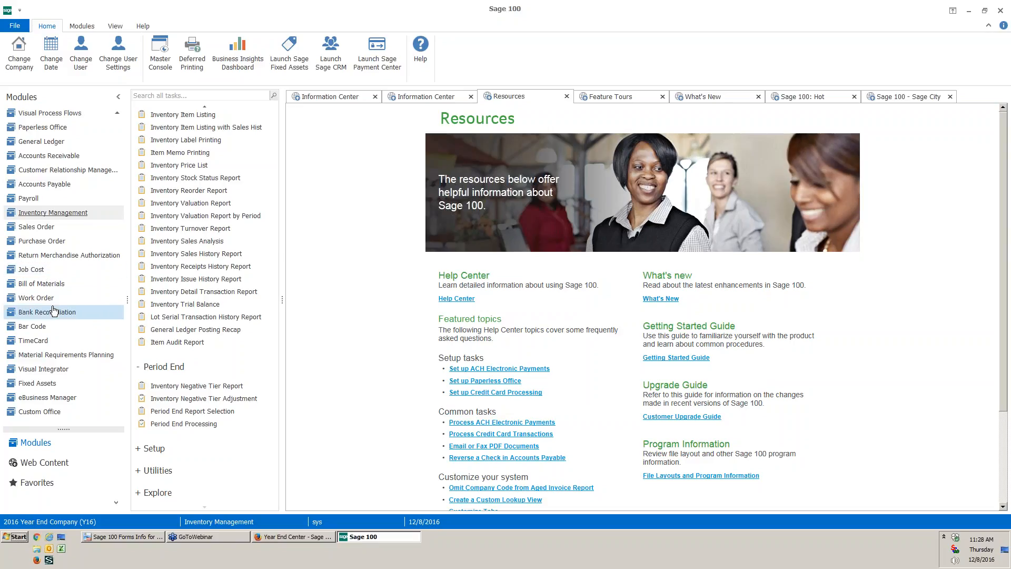
# - Review the tax rates and limits for FED in Payroll Tax Table Maintenance, accept the record, and close the window
pyautogui.click(36, 198)
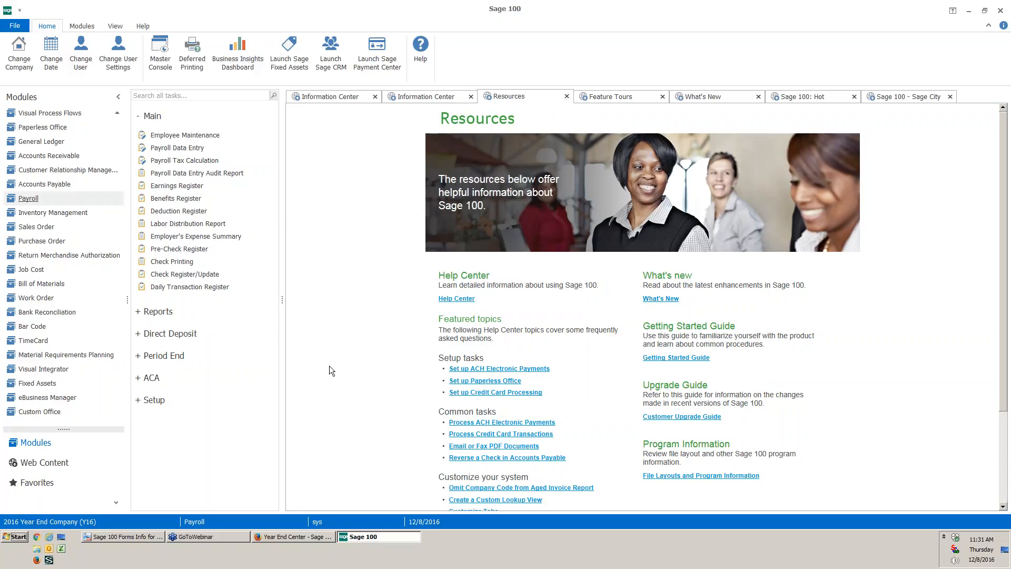
pyautogui.click(158, 311)
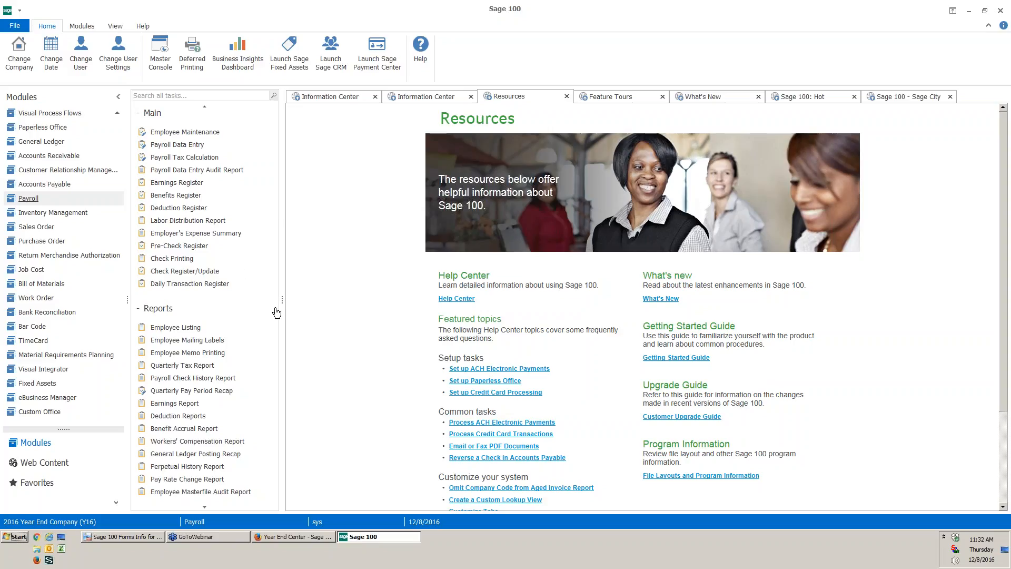
pyautogui.scroll(-2, 249, 397)
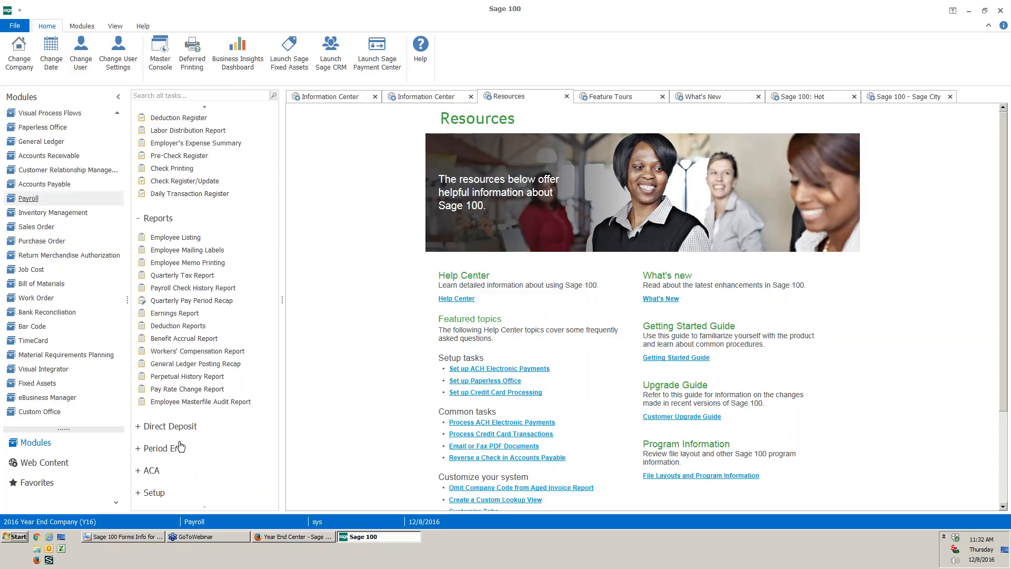
pyautogui.click(174, 451)
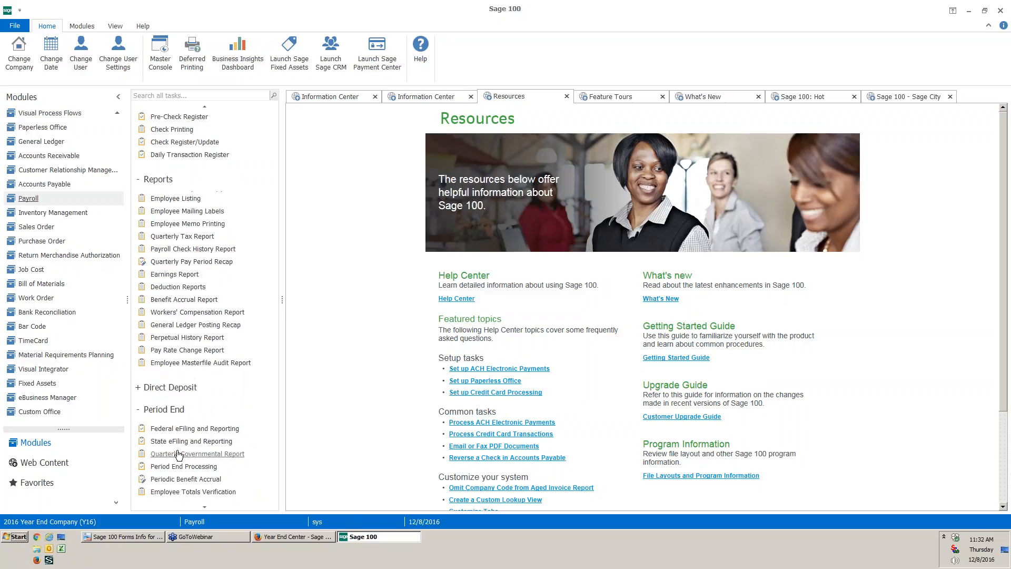
pyautogui.click(172, 410)
pyautogui.click(156, 493)
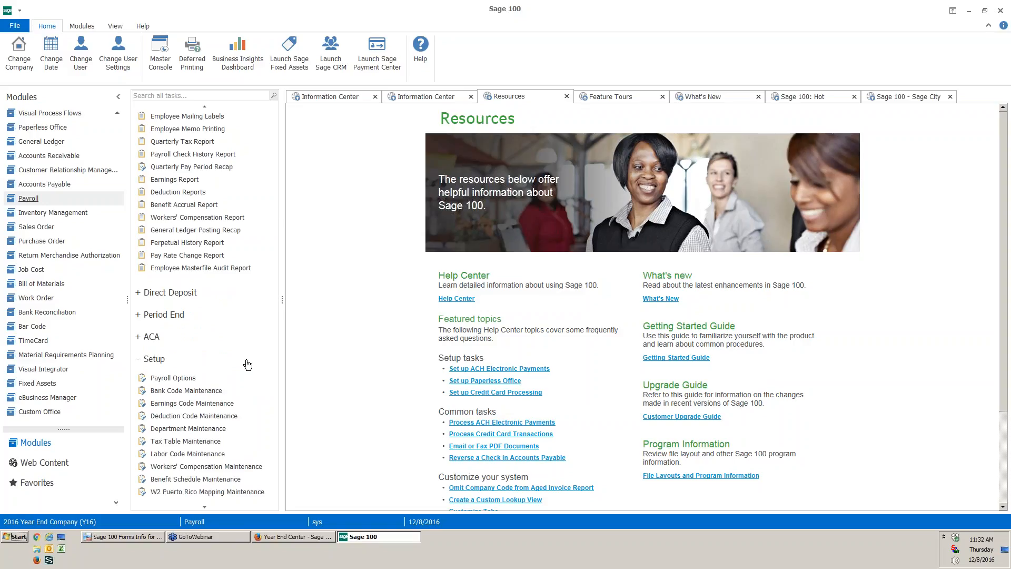
pyautogui.click(213, 445)
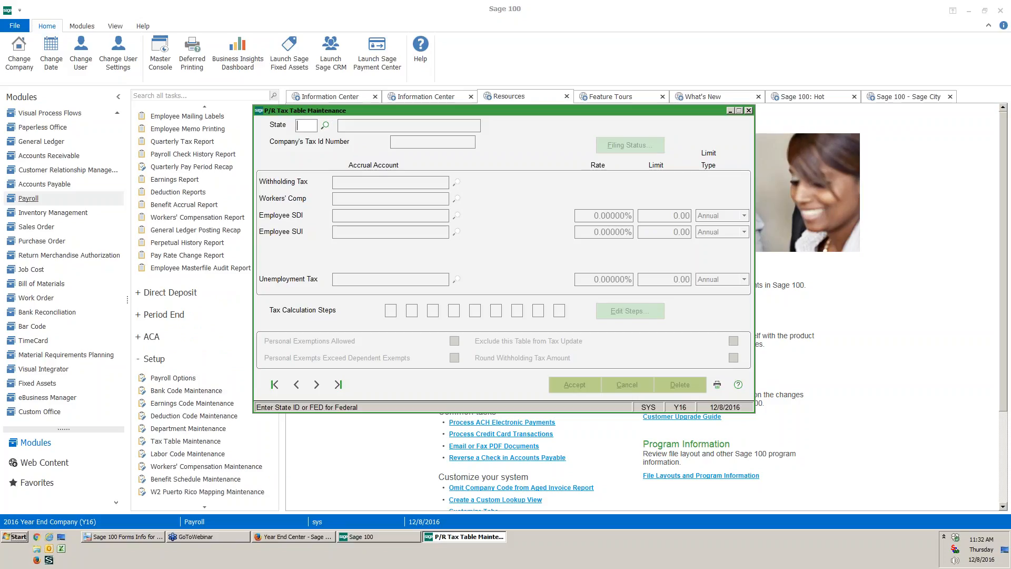
pyautogui.write('FED')
pyautogui.press('Tab')
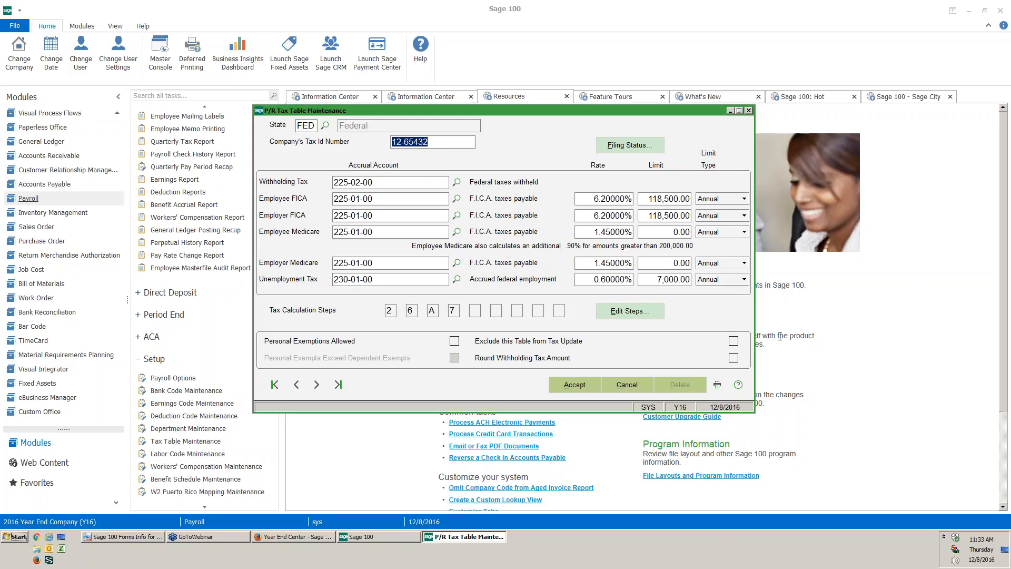
pyautogui.click(658, 199)
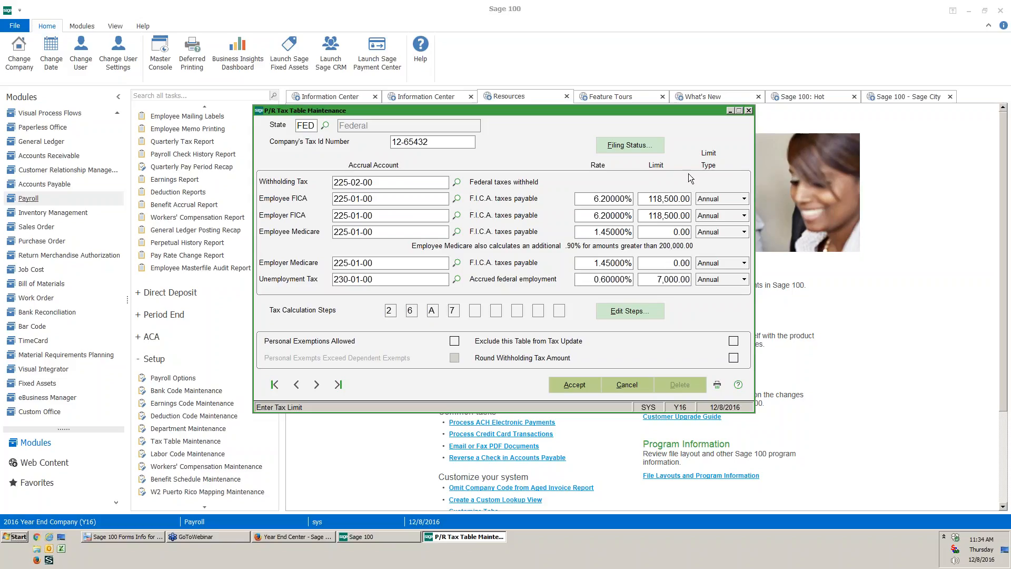
pyautogui.click(573, 385)
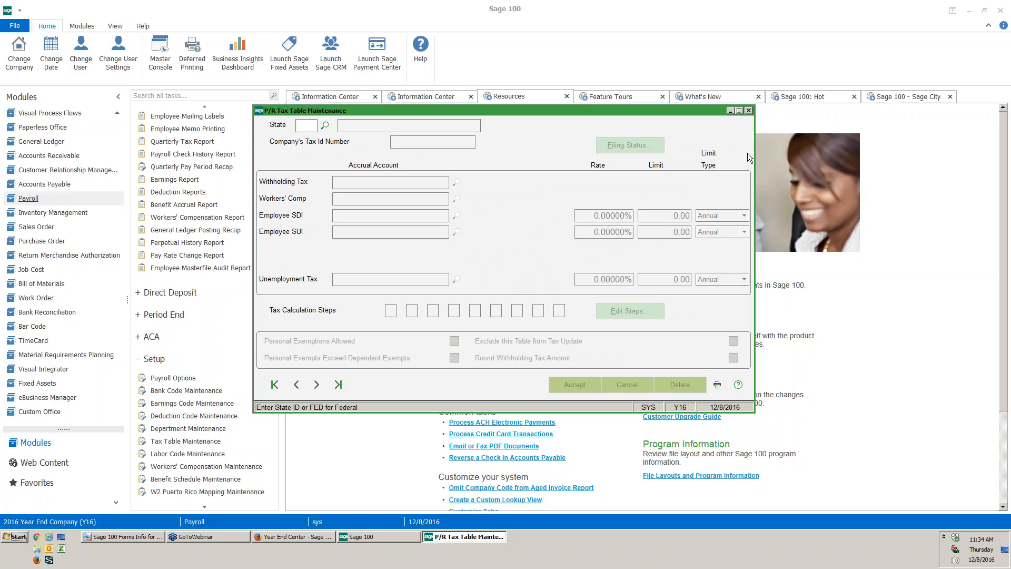
pyautogui.click(749, 110)
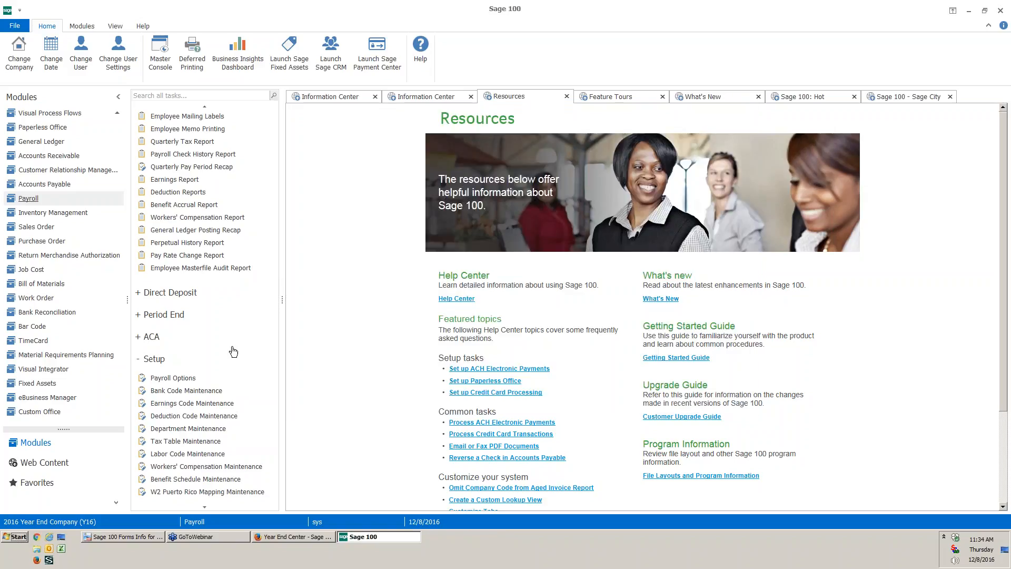
# - Review the main Payroll Options, including check history retention and current processing year, and close them without changes
pyautogui.click(185, 379)
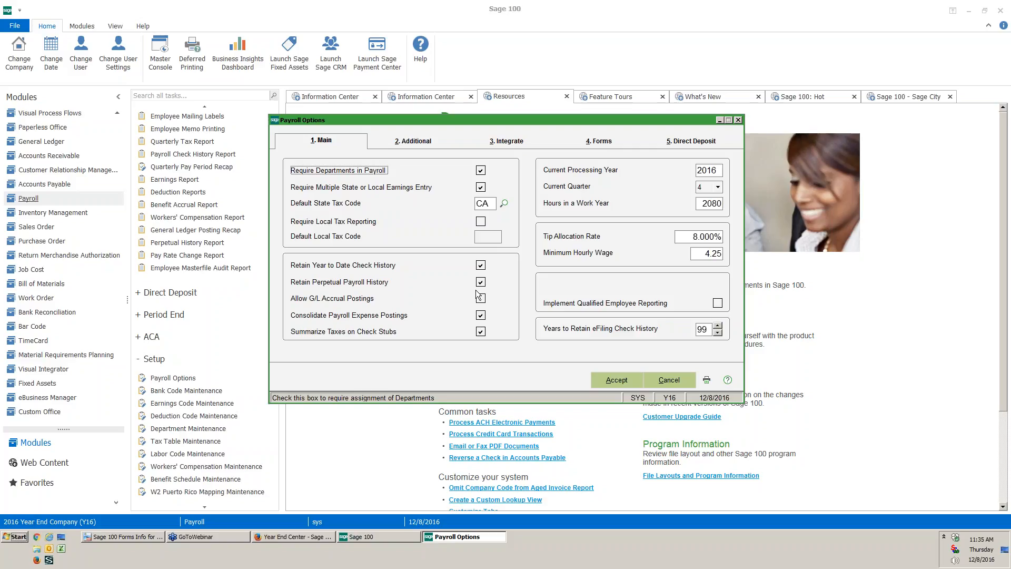
pyautogui.click(738, 120)
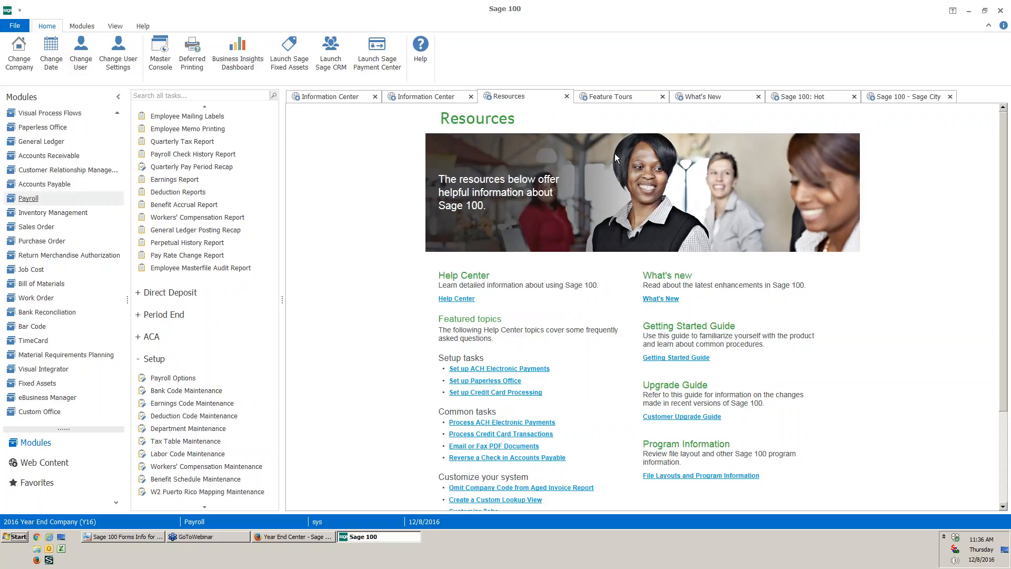
# - Check the Days to Retain Paid Invoices setting in Accounts Receivable Options and accept the options unchanged
pyautogui.click(70, 158)
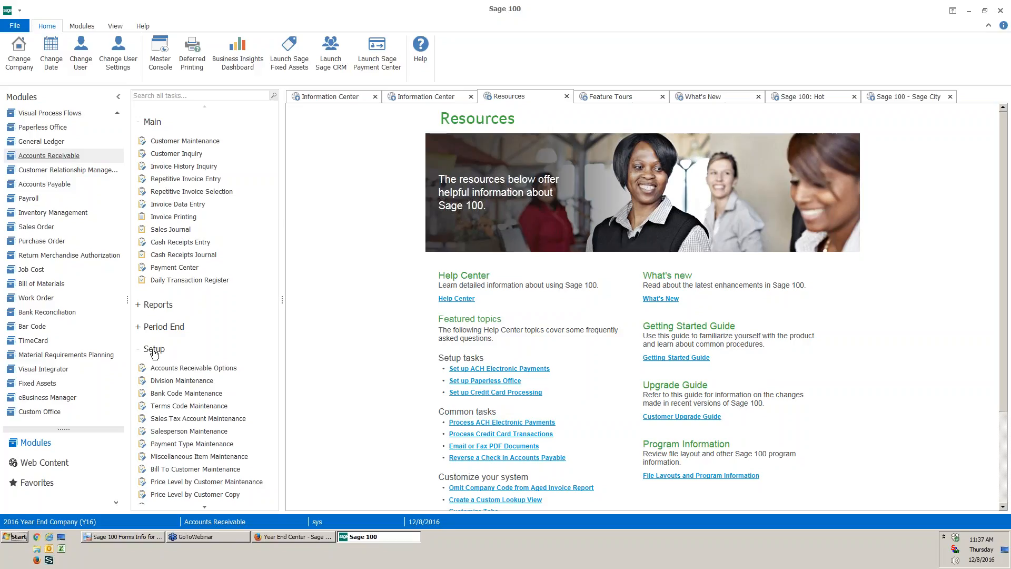
pyautogui.click(225, 374)
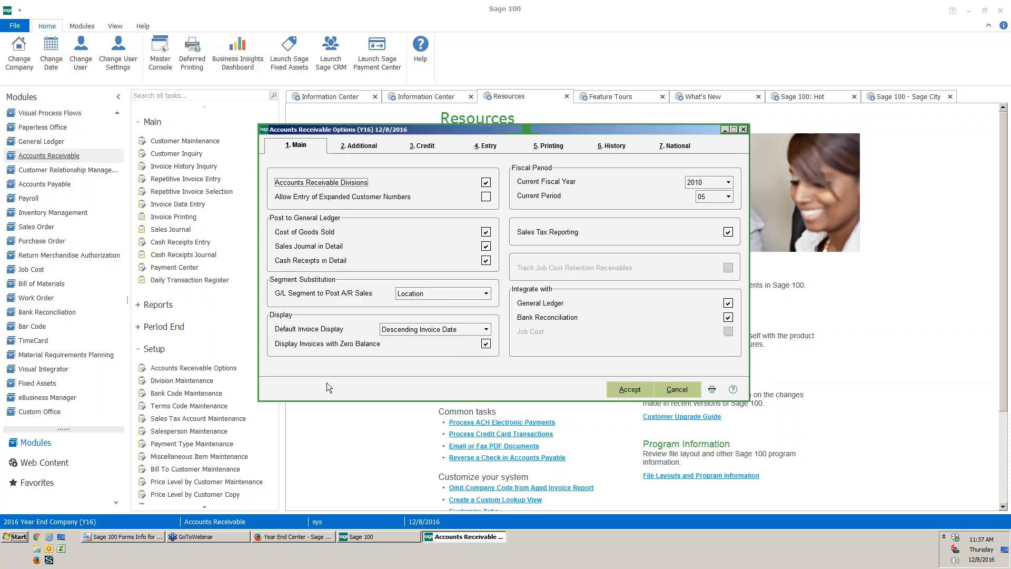
pyautogui.click(370, 150)
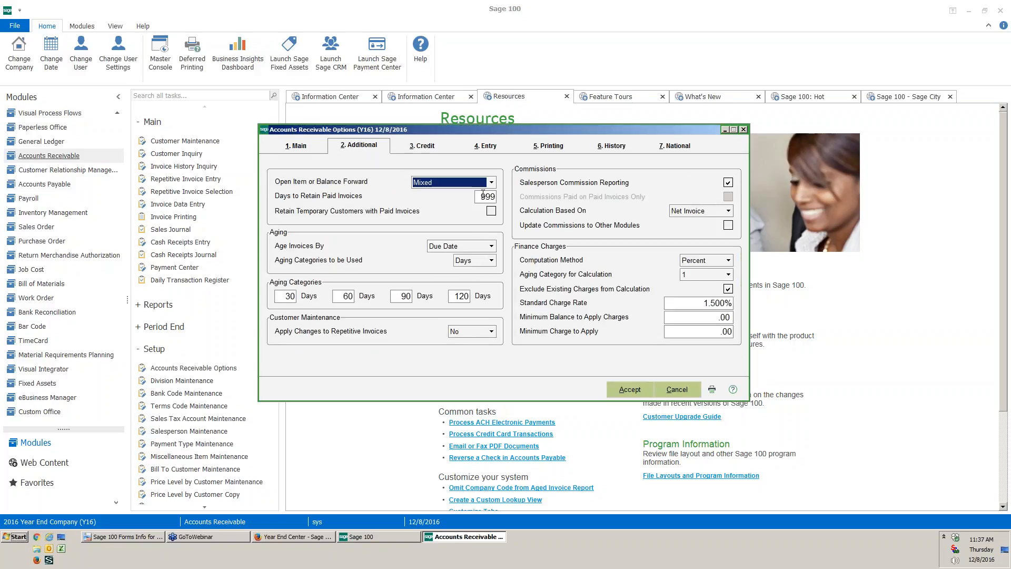
pyautogui.click(481, 197)
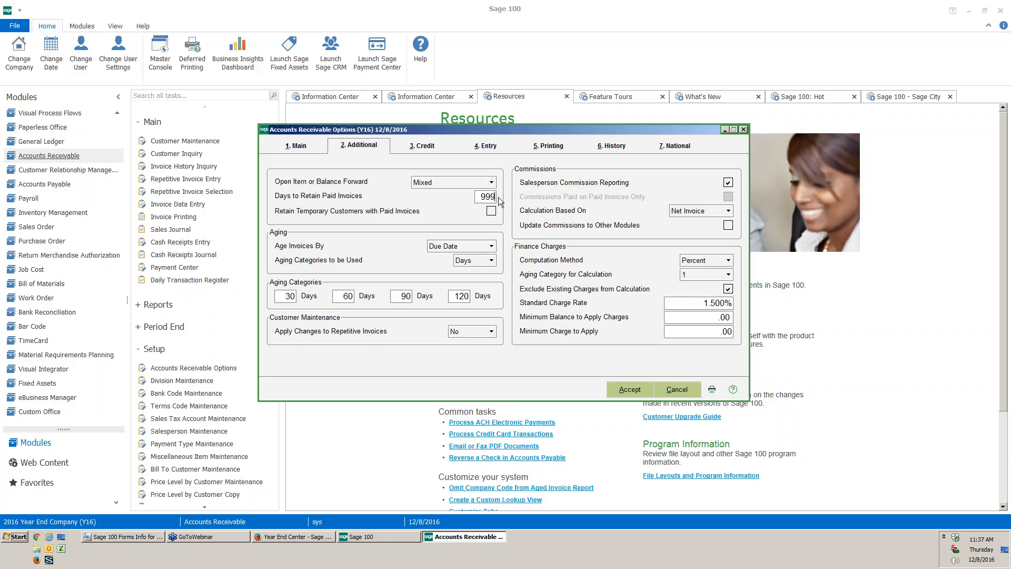
pyautogui.click(626, 397)
# - Examine the first customer's invoices and the first listed invoice's transactions in an enlarged Customer Maintenance window, and close it
pyautogui.click(179, 141)
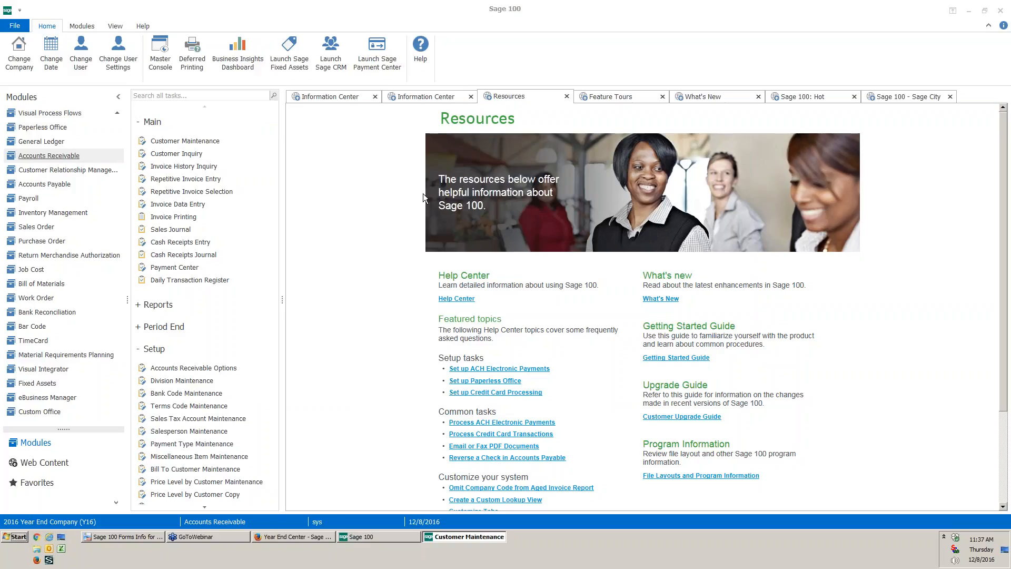
pyautogui.click(486, 134)
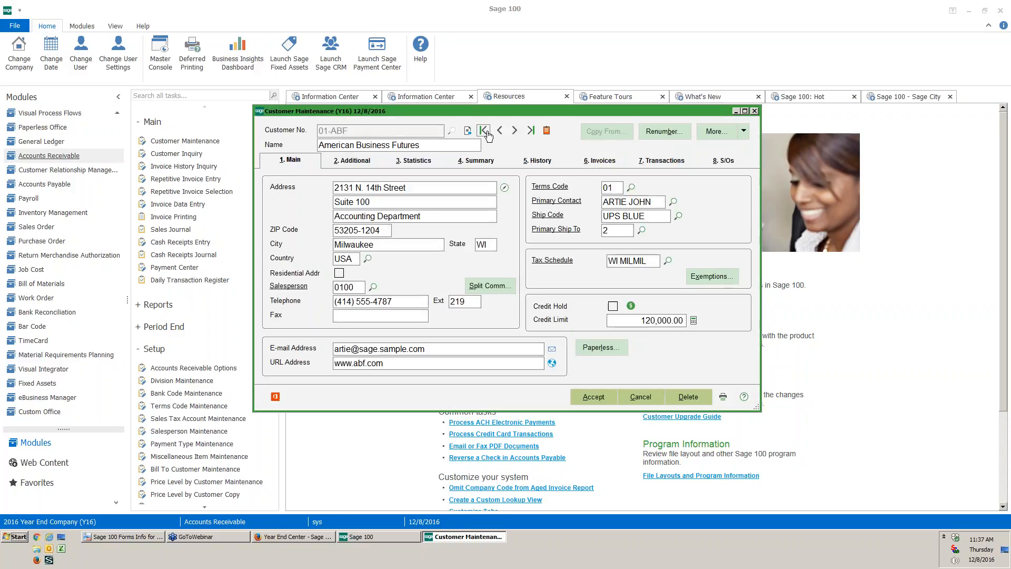
pyautogui.click(620, 398)
pyautogui.click(599, 160)
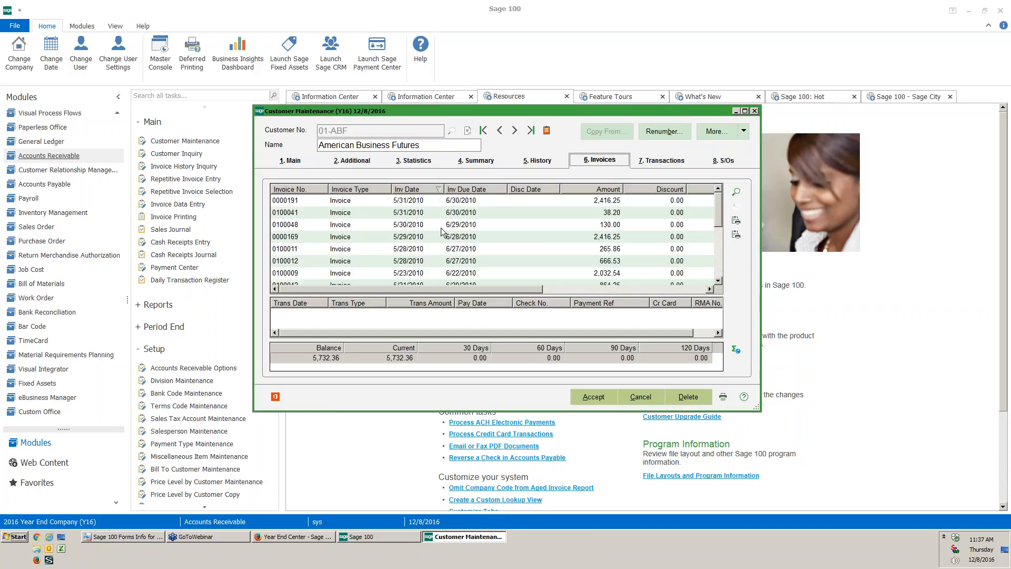
pyautogui.click(455, 203)
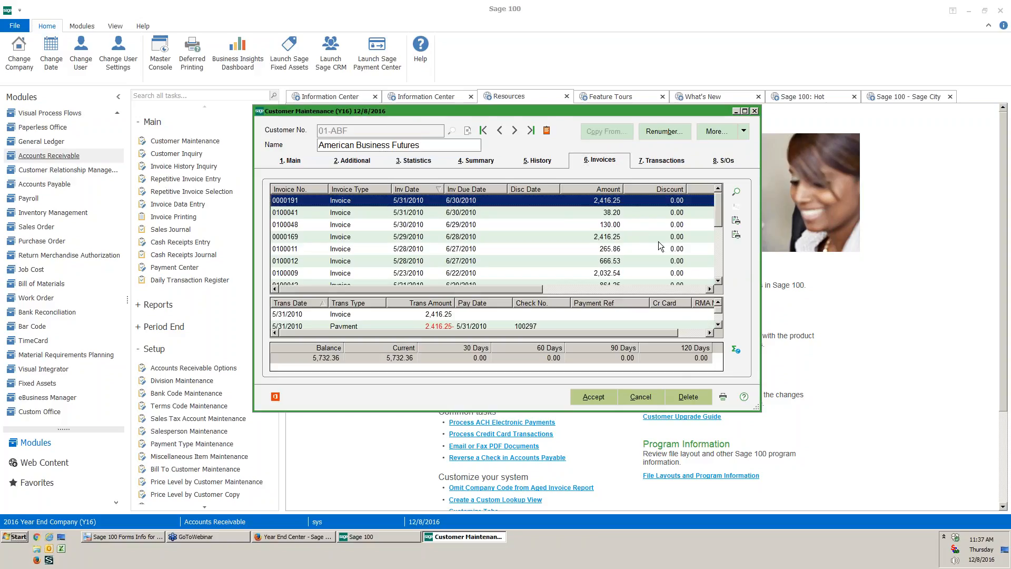
pyautogui.moveTo(759, 408); pyautogui.dragTo(938, 466)
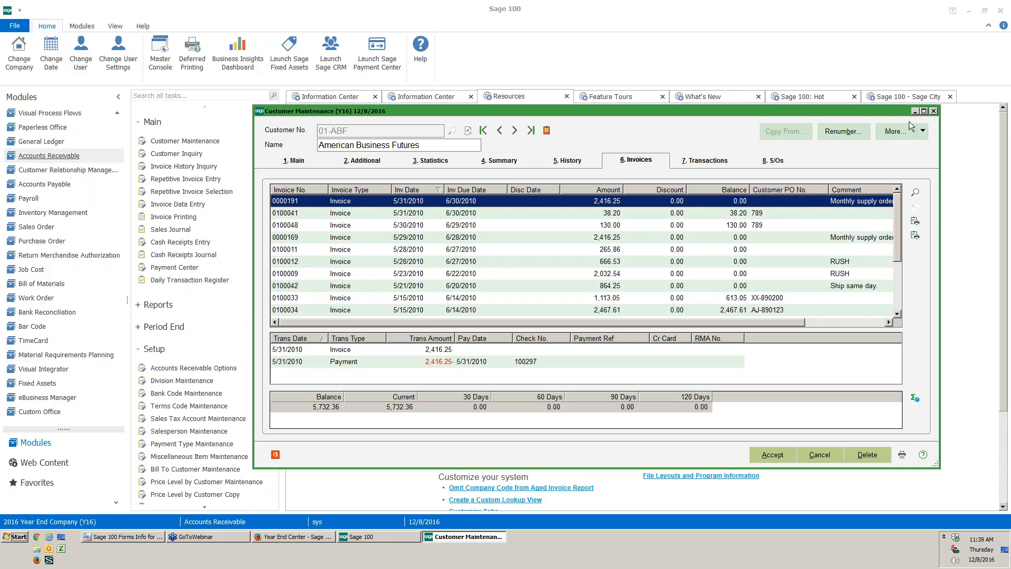
pyautogui.click(934, 111)
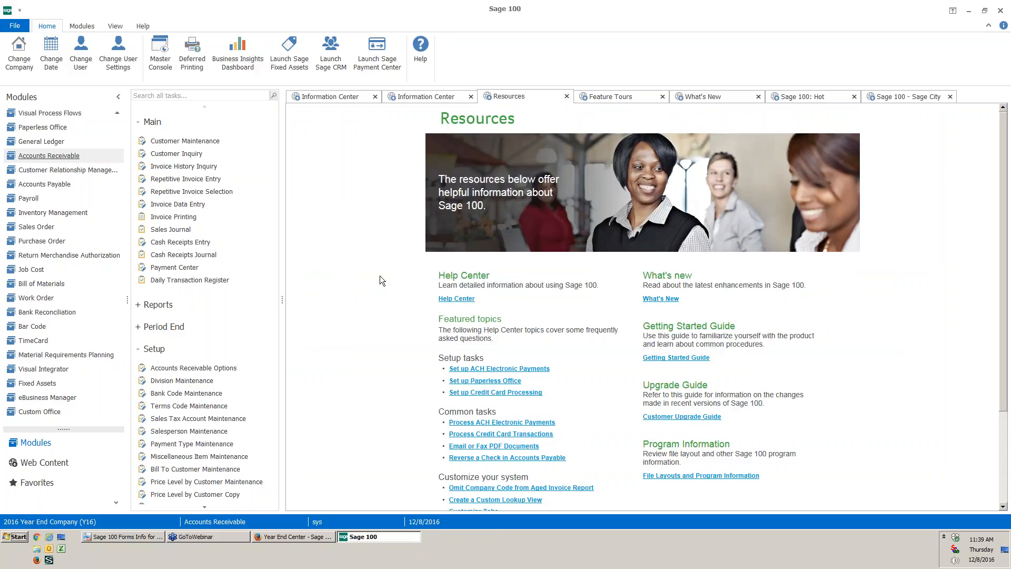
pyautogui.click(138, 305)
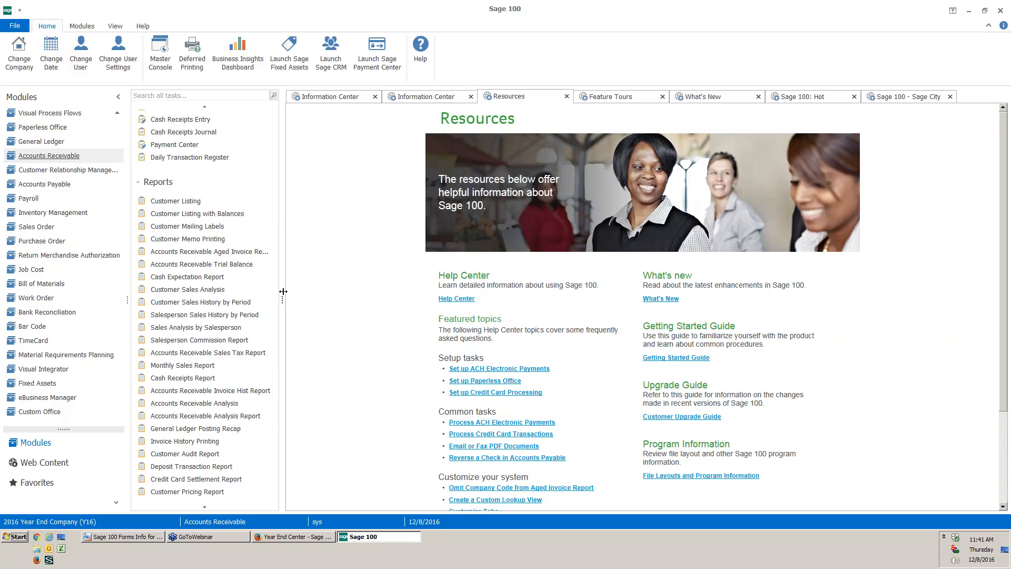
pyautogui.click(145, 188)
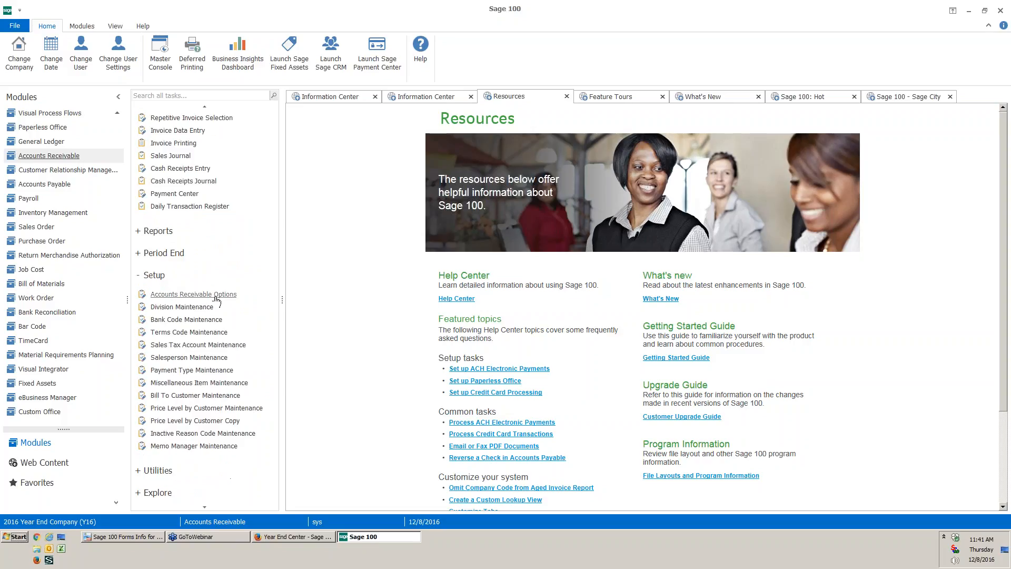
pyautogui.click(164, 255)
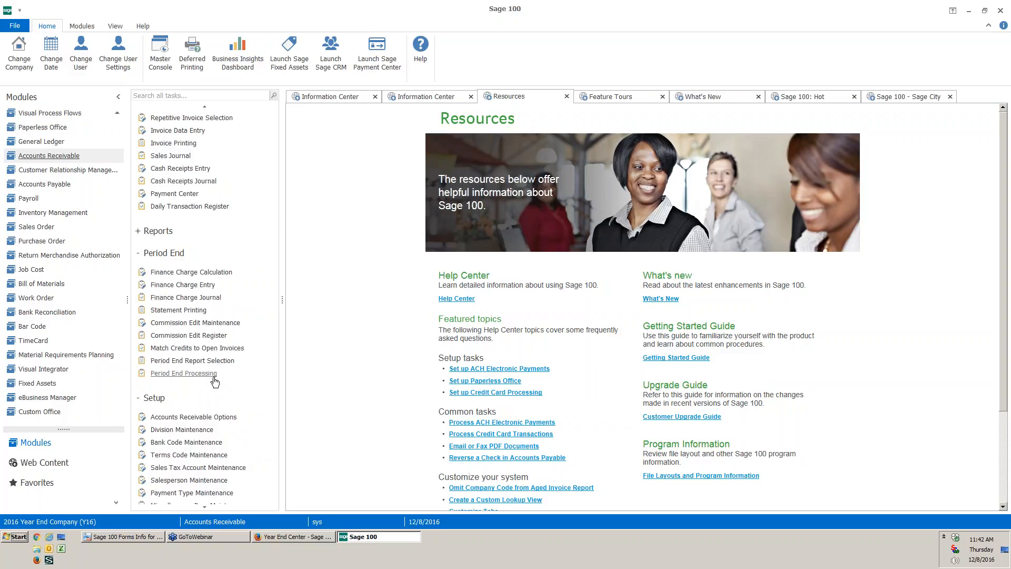
pyautogui.click(173, 255)
pyautogui.click(155, 279)
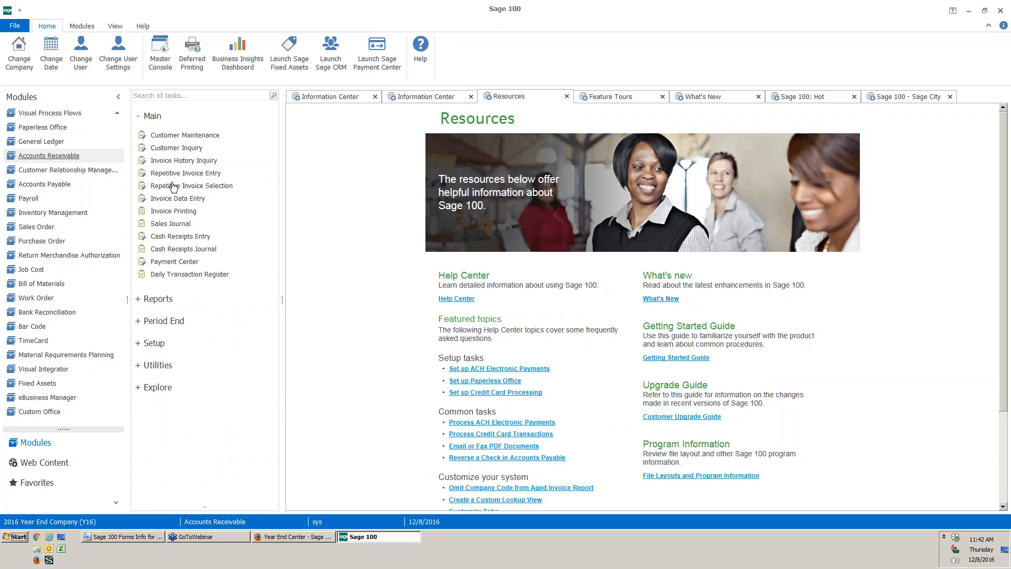
pyautogui.click(157, 117)
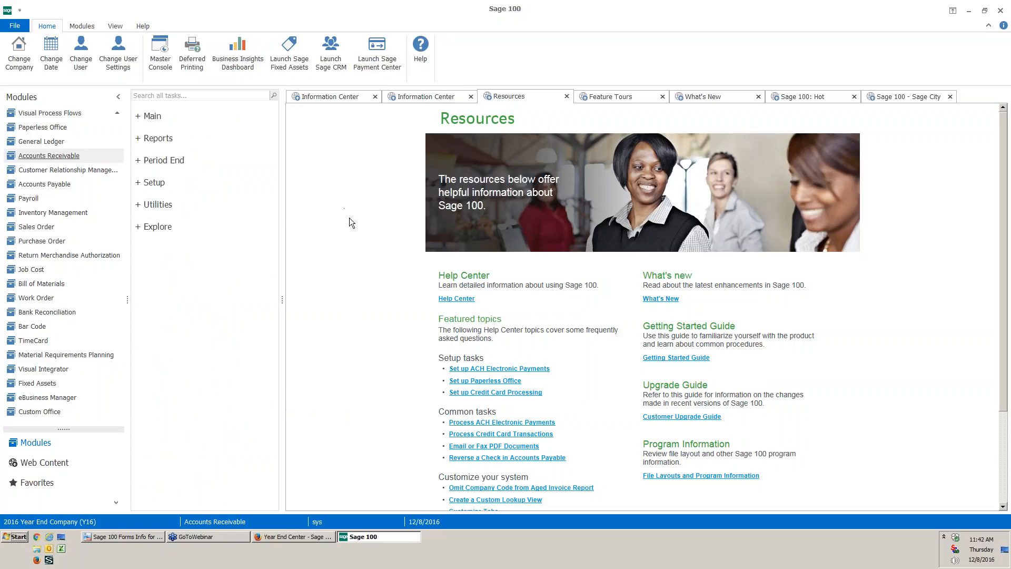
# - Check the Days to Retain Paid Invoices setting in Accounts Payable Options and close the options without saving
pyautogui.click(61, 188)
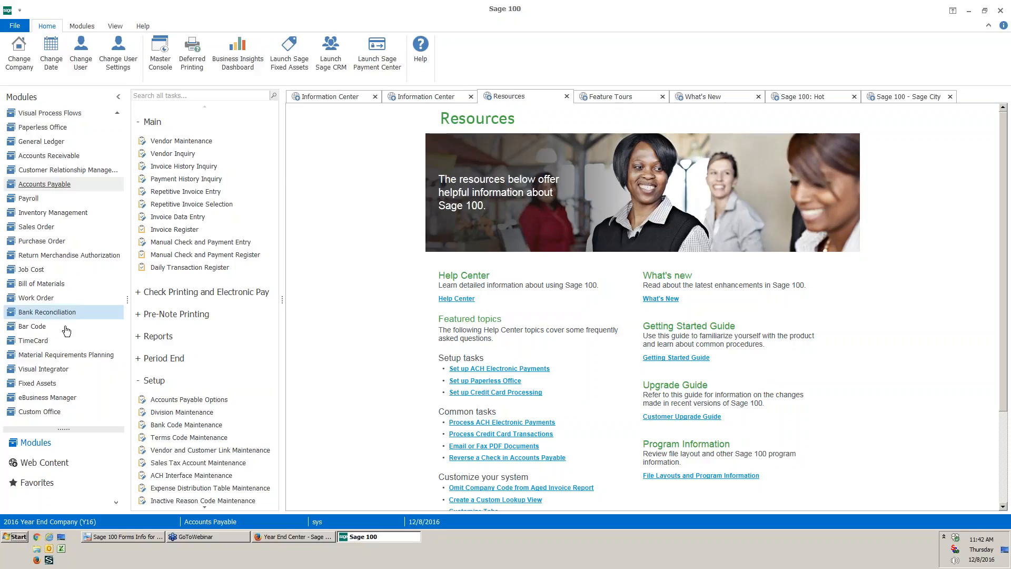
pyautogui.click(196, 402)
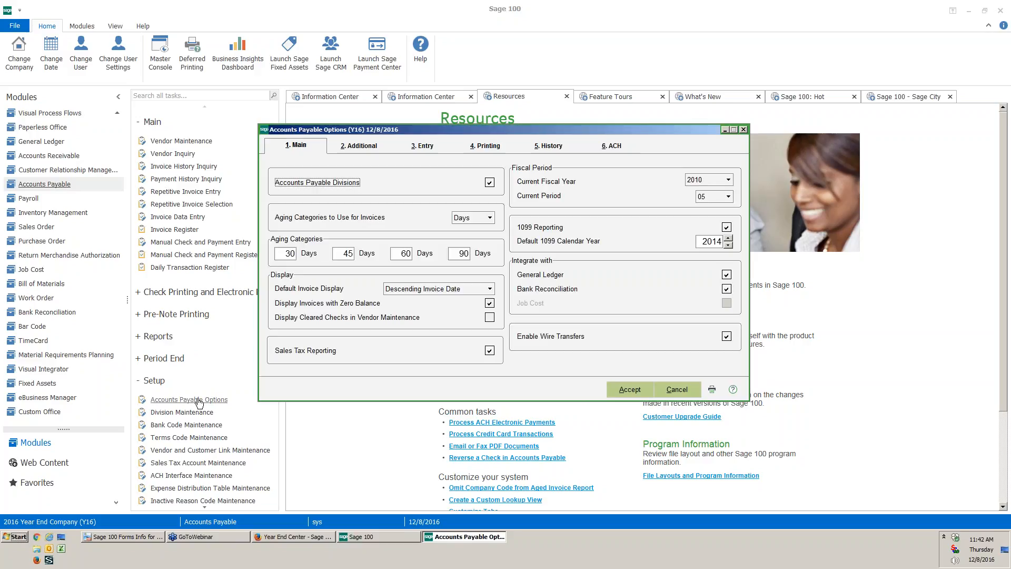
pyautogui.click(375, 151)
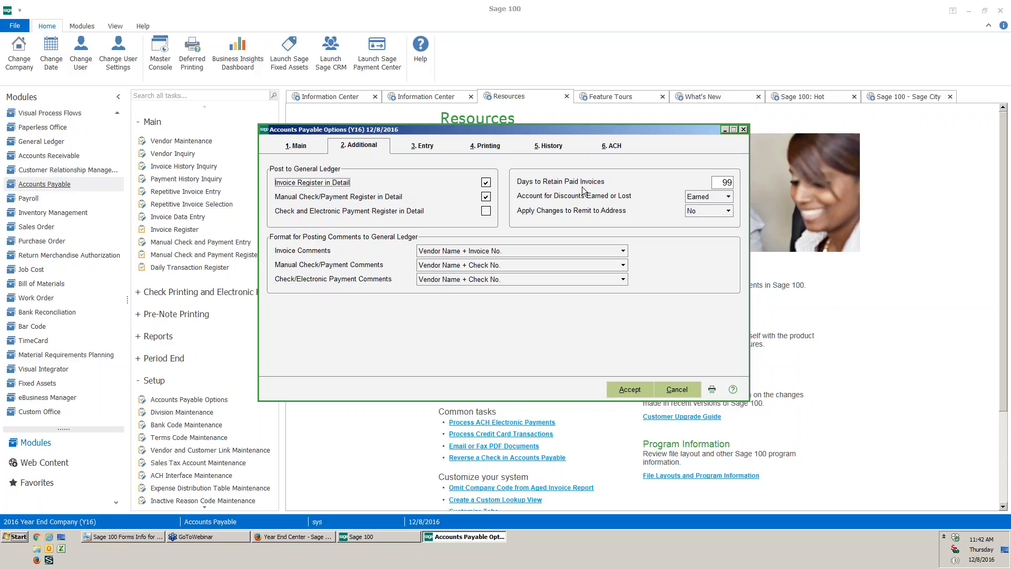
pyautogui.click(716, 181)
pyautogui.write('9')
pyautogui.click(743, 130)
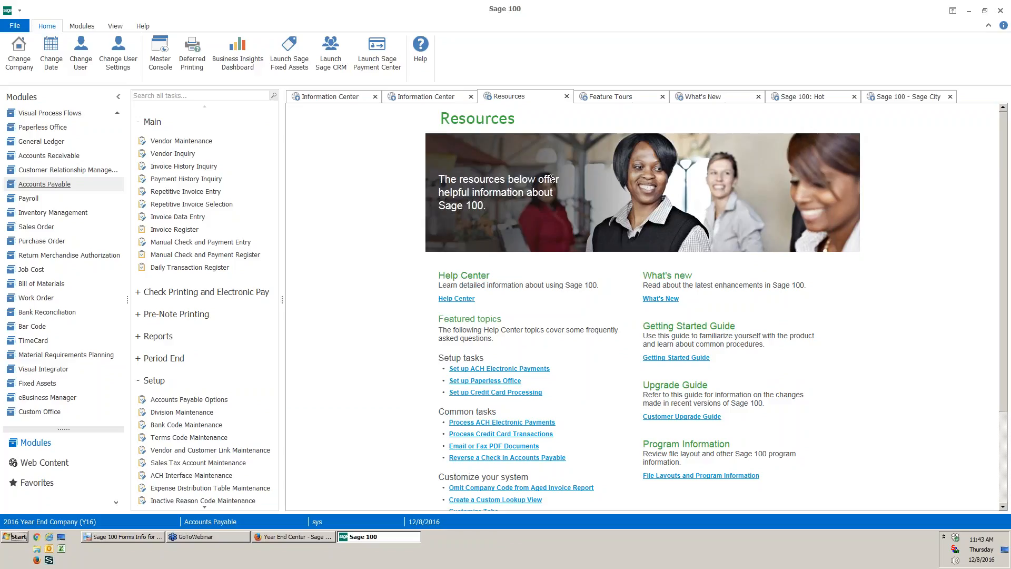
# - Review the list of Accounts Payable reports, and collapse the module's expanded task groups
pyautogui.click(158, 337)
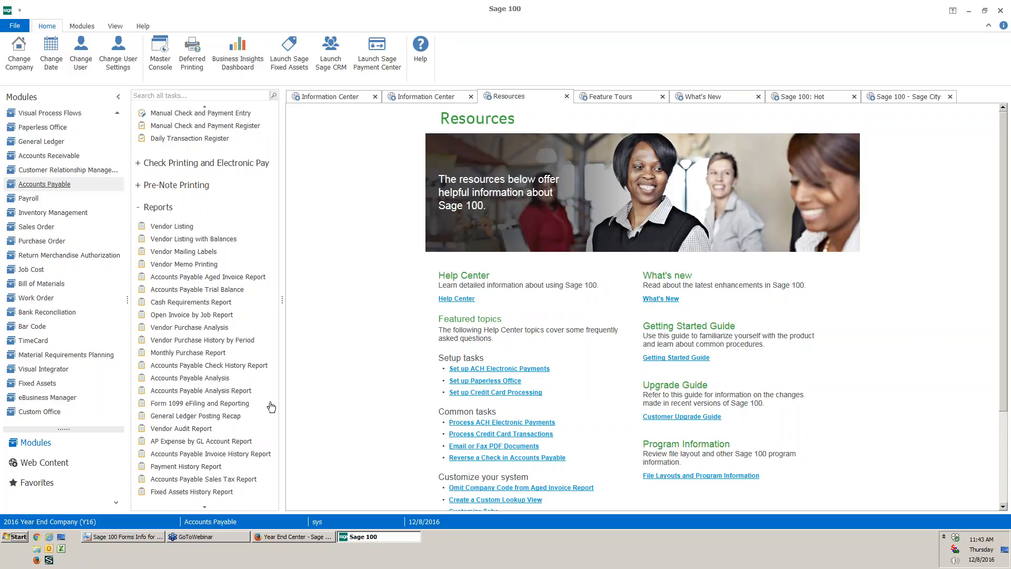
pyautogui.click(142, 214)
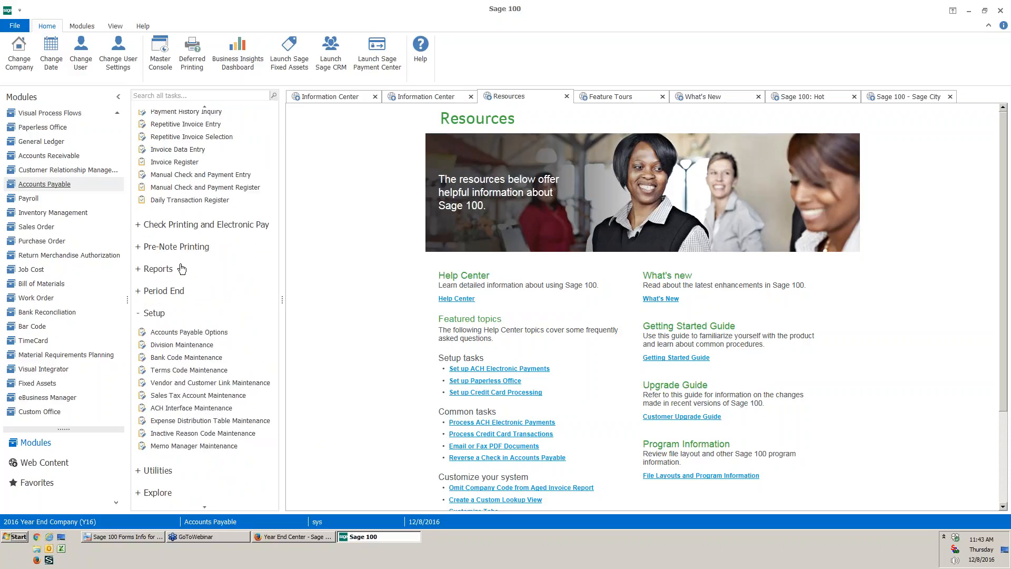
pyautogui.click(156, 313)
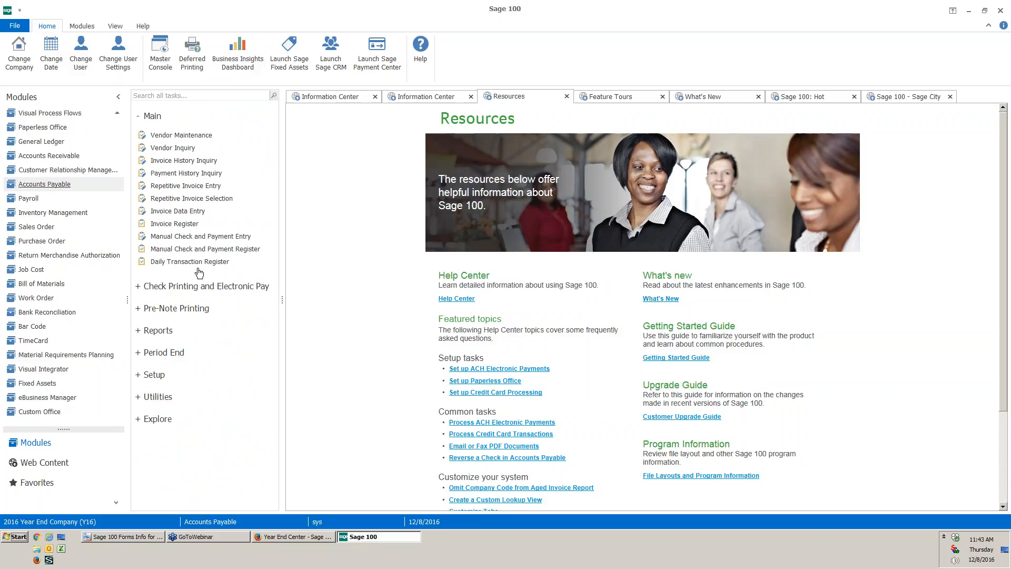
pyautogui.click(151, 116)
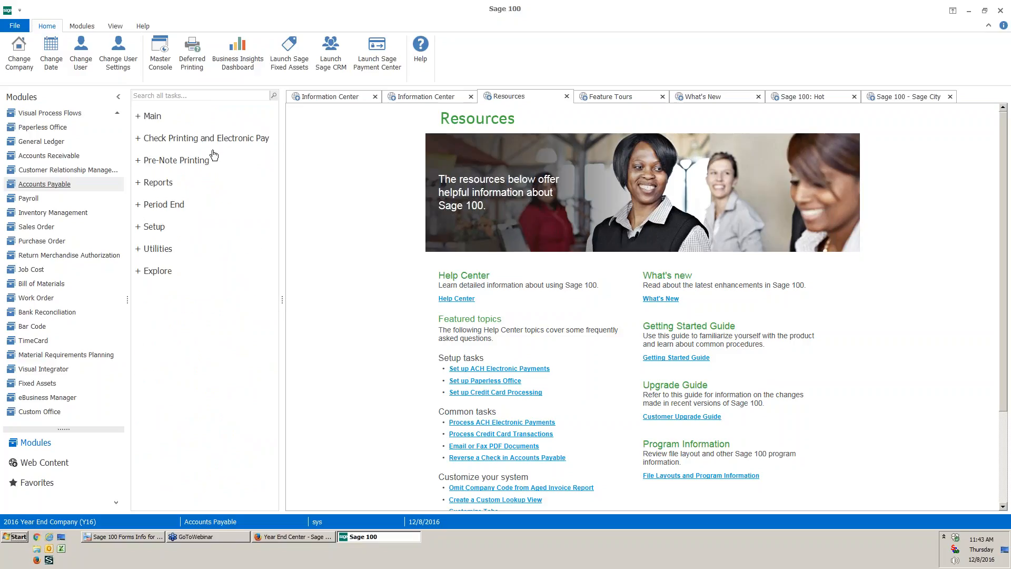
# - Review the main, budget and entry settings in General Ledger Options, including the choices for resetting journal numbers
pyautogui.click(45, 144)
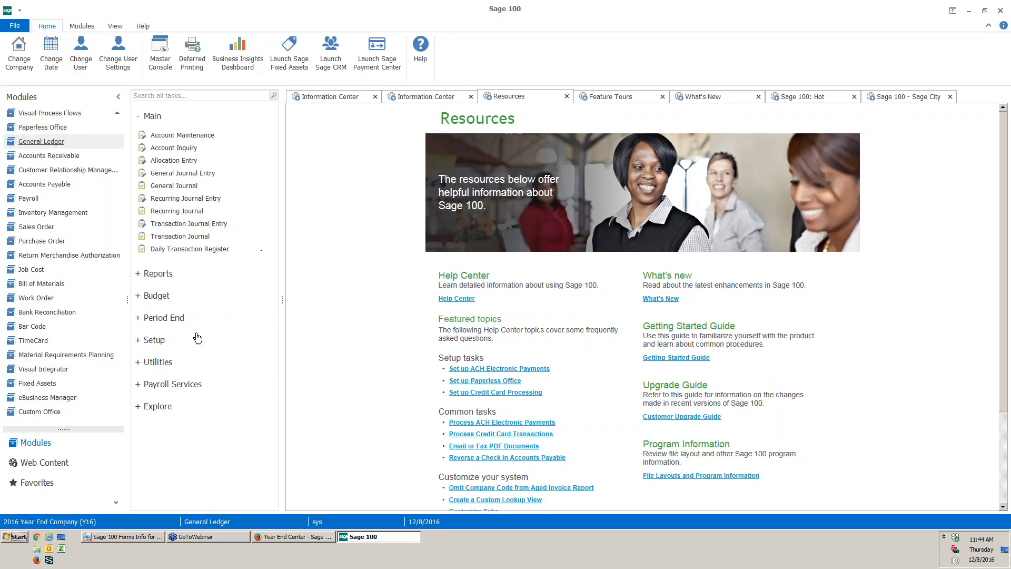
pyautogui.click(155, 341)
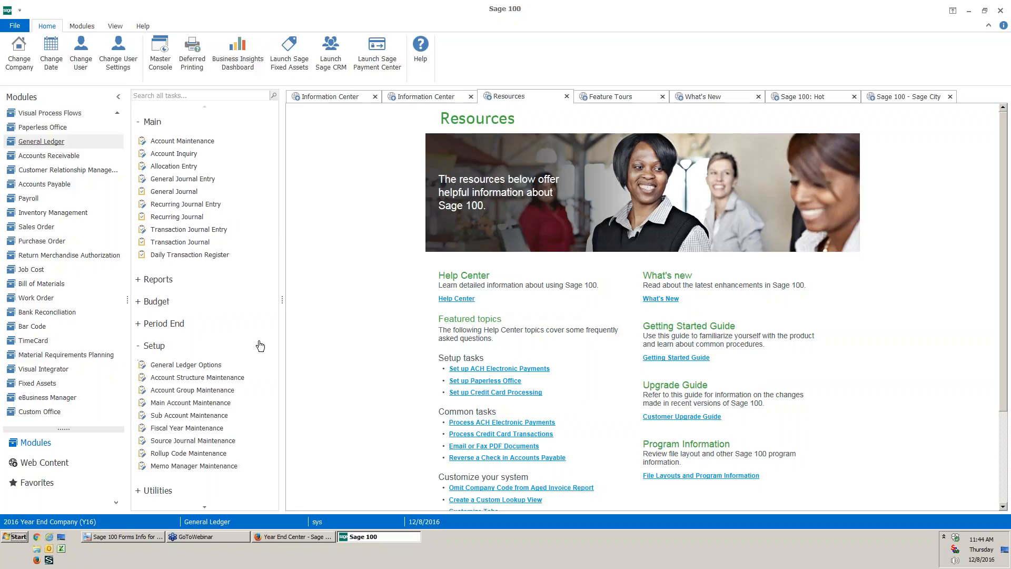
pyautogui.click(217, 366)
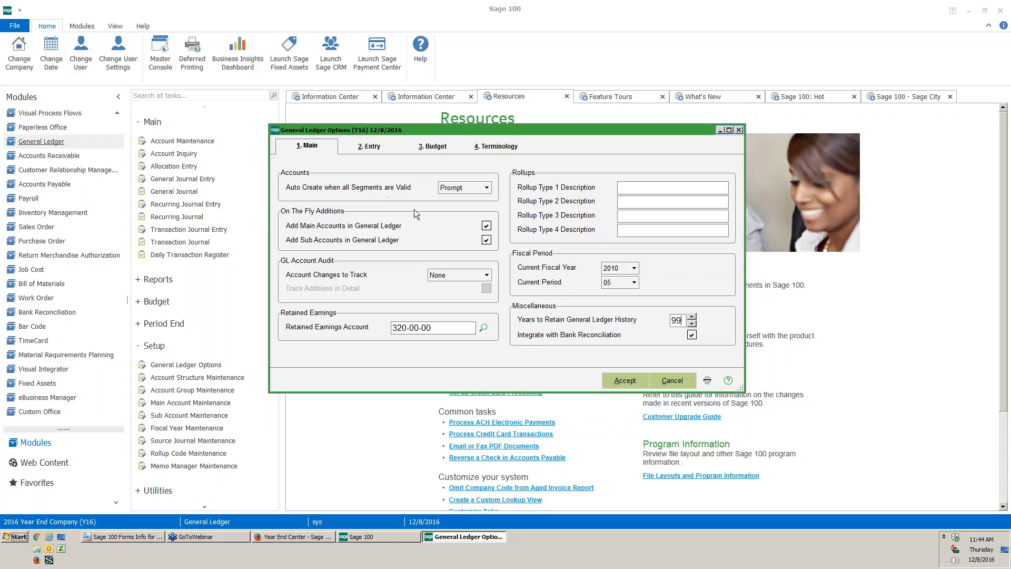
pyautogui.click(433, 147)
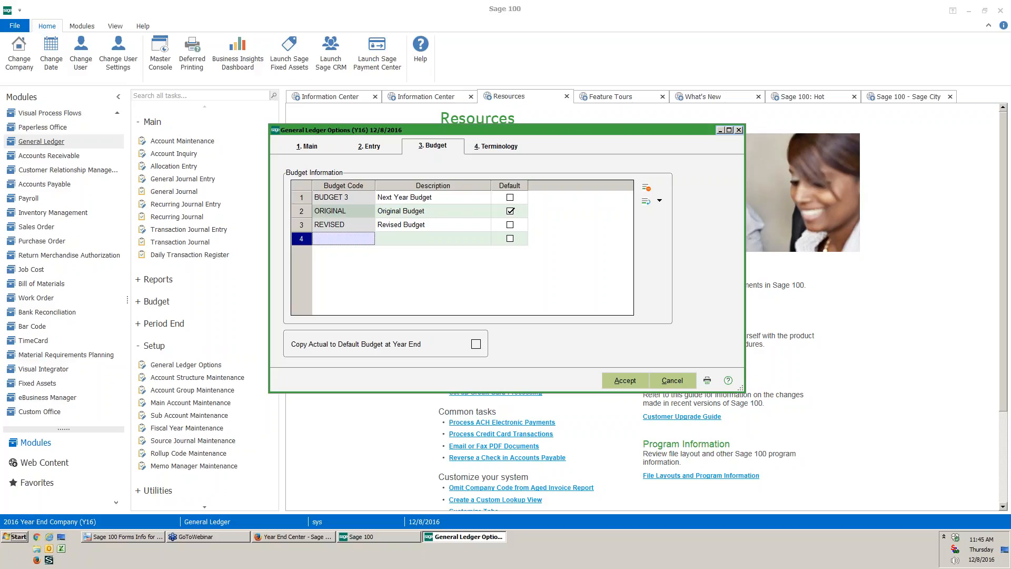
pyautogui.click(379, 149)
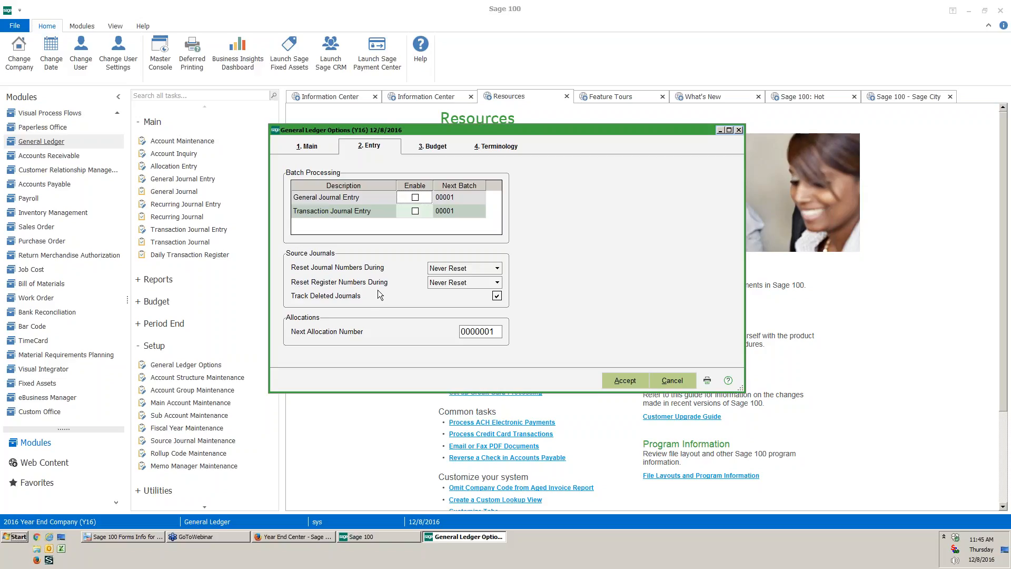
pyautogui.click(497, 269)
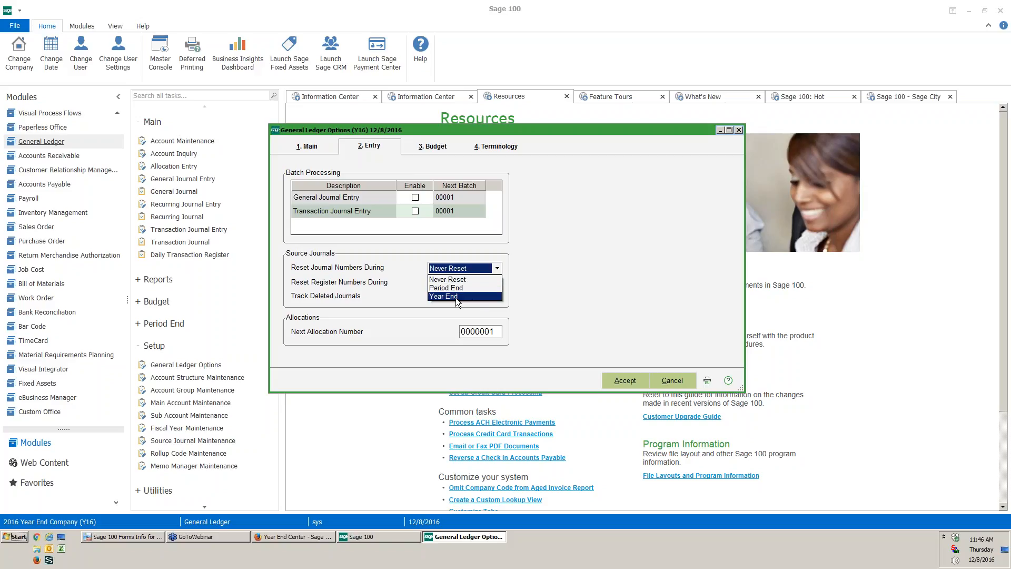
pyautogui.click(545, 264)
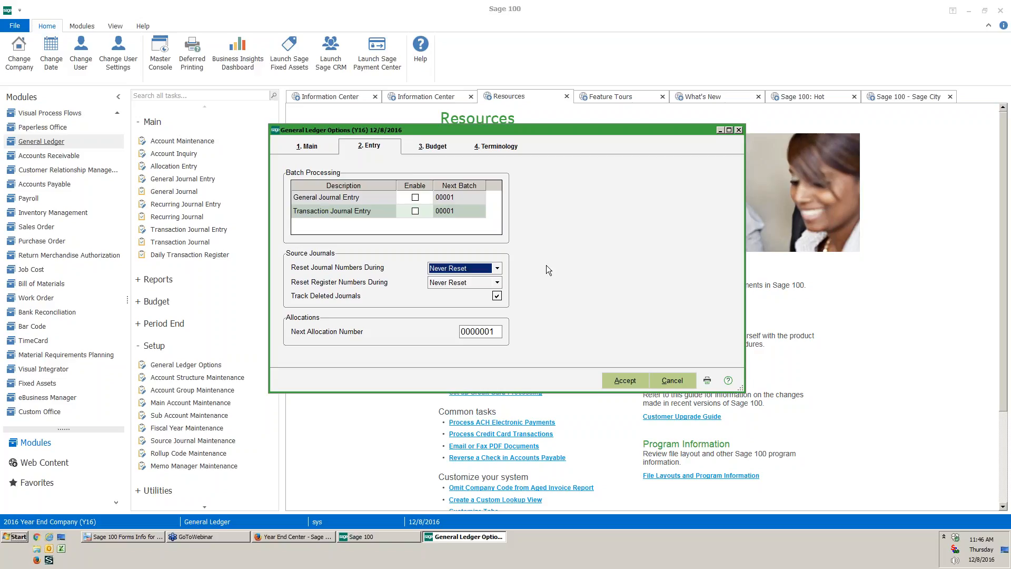
# - Set the General Ledger current period to 04 and accept the options
pyautogui.click(316, 153)
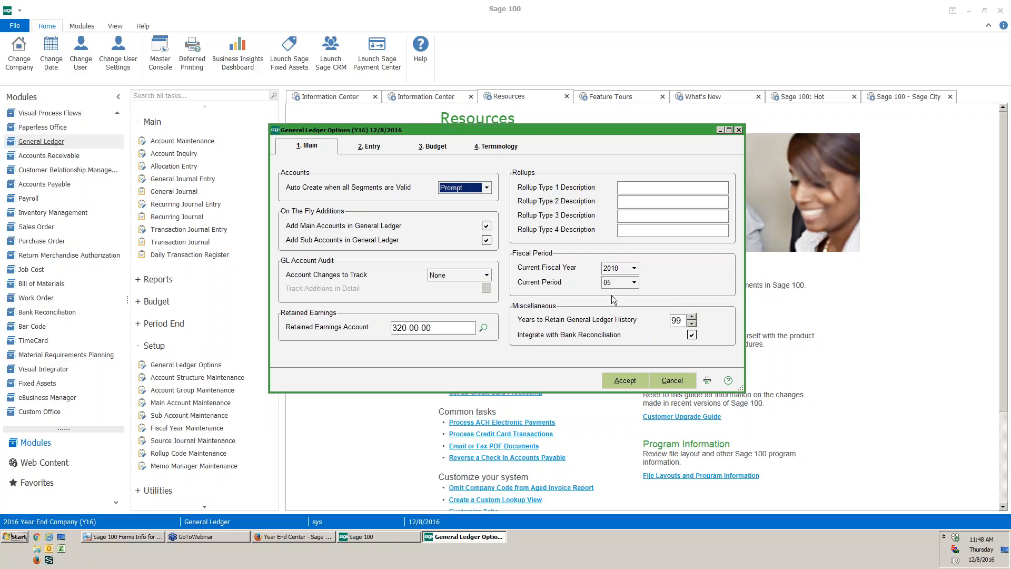
pyautogui.click(636, 282)
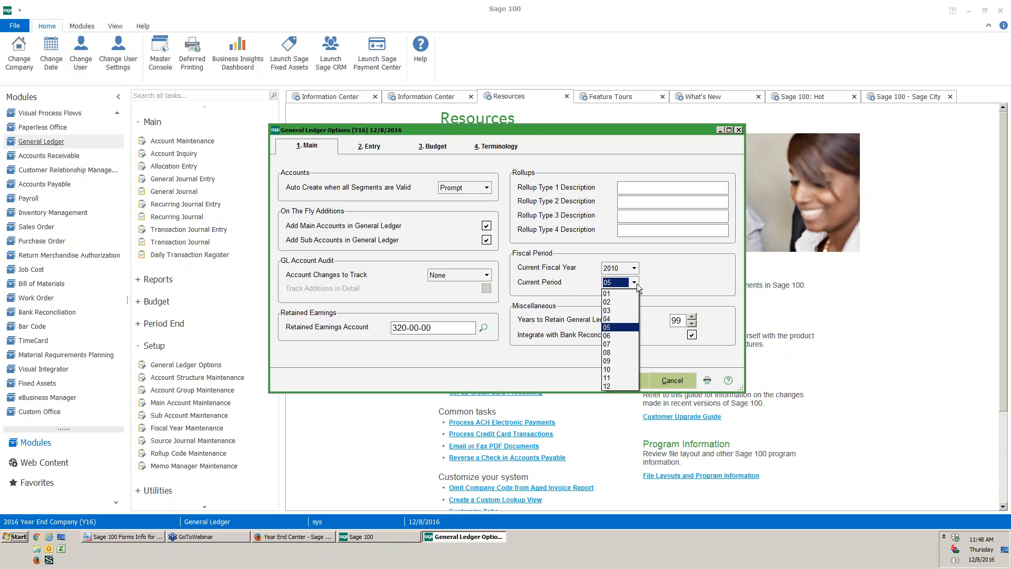
pyautogui.click(615, 319)
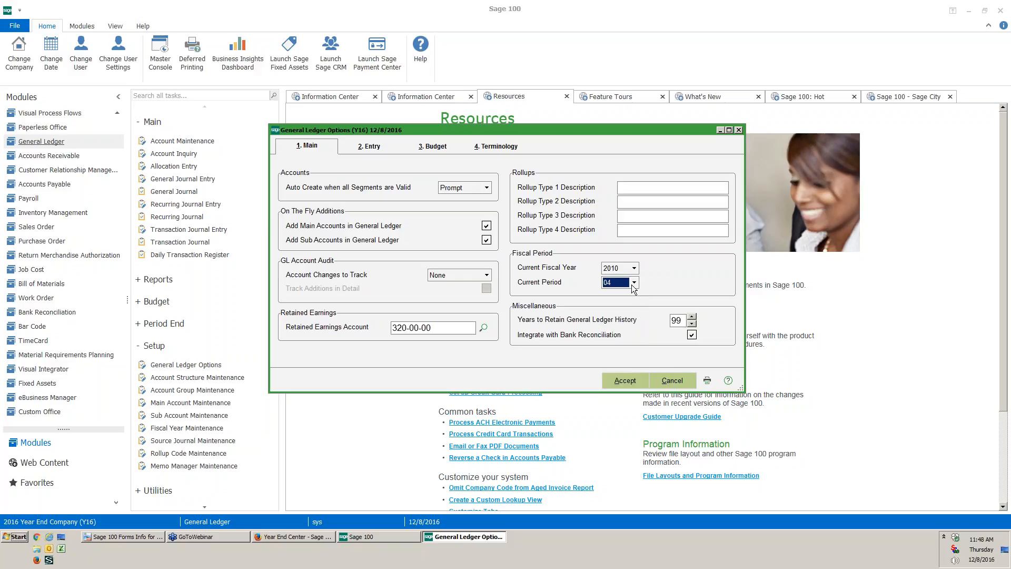
pyautogui.click(626, 382)
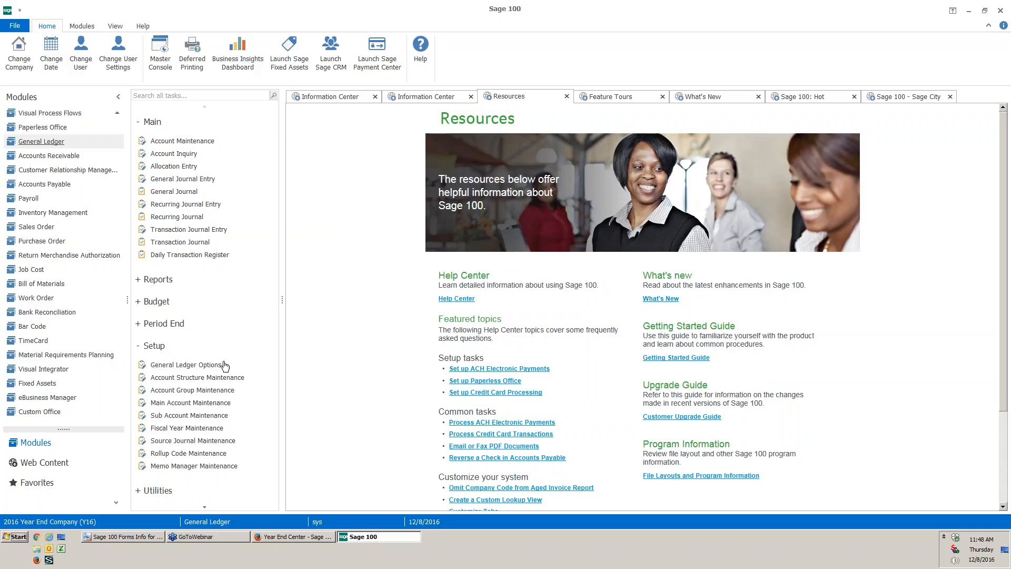
# - Run General Ledger period end processing for period 04 without posting allocations, and check the current period in General Ledger Options
pyautogui.click(180, 325)
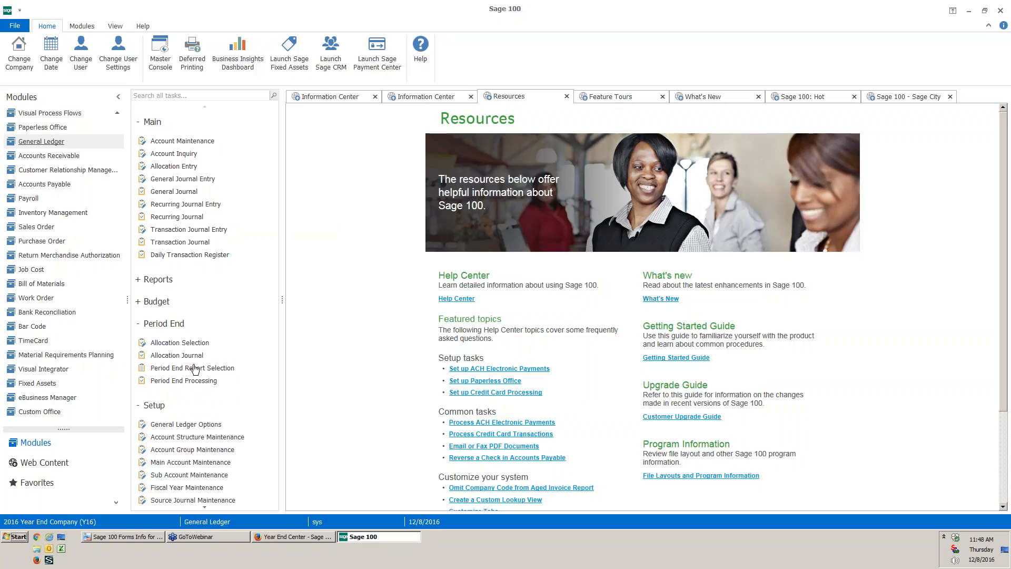
pyautogui.click(203, 381)
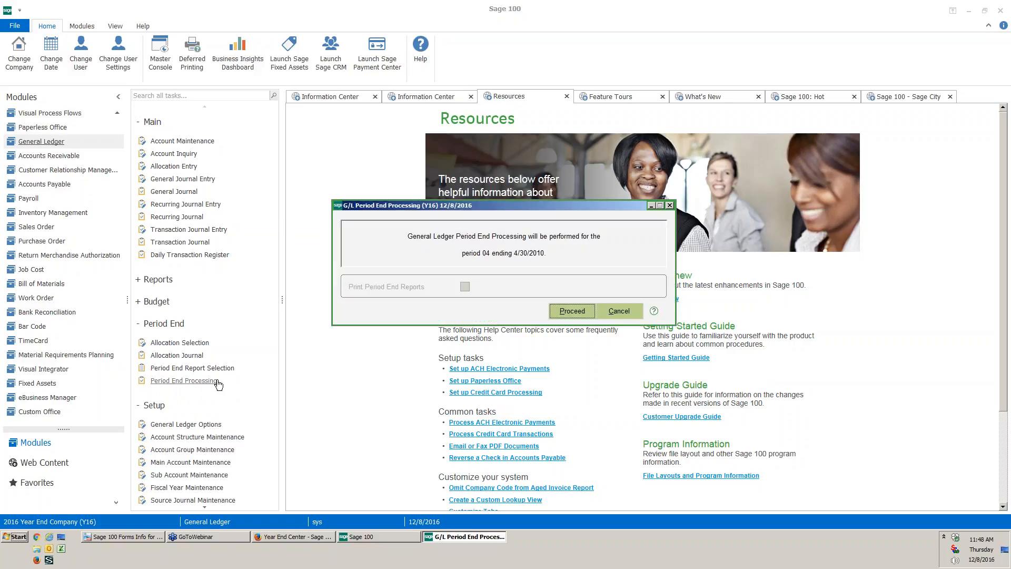
pyautogui.click(580, 313)
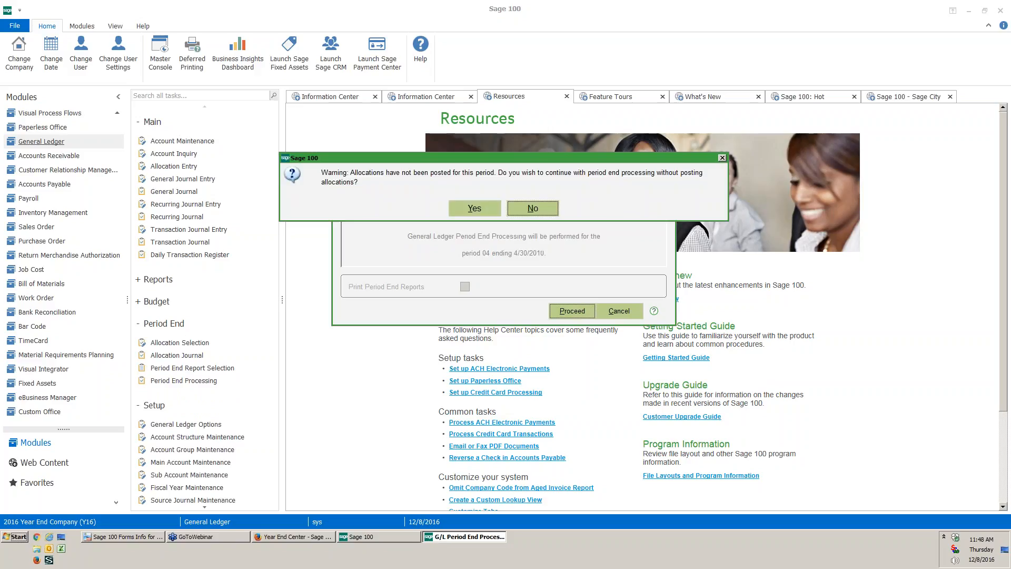
pyautogui.click(477, 210)
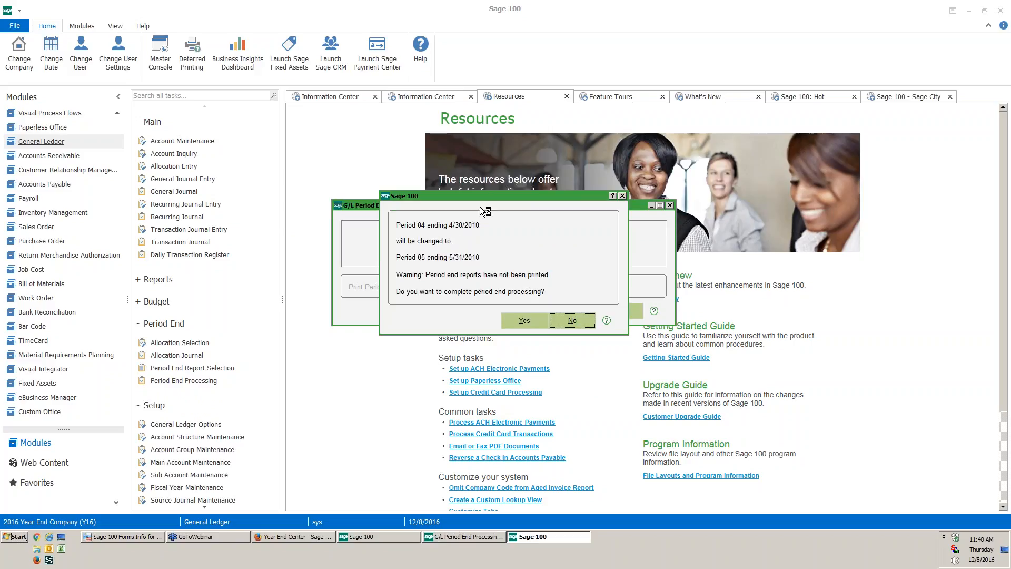
pyautogui.click(528, 321)
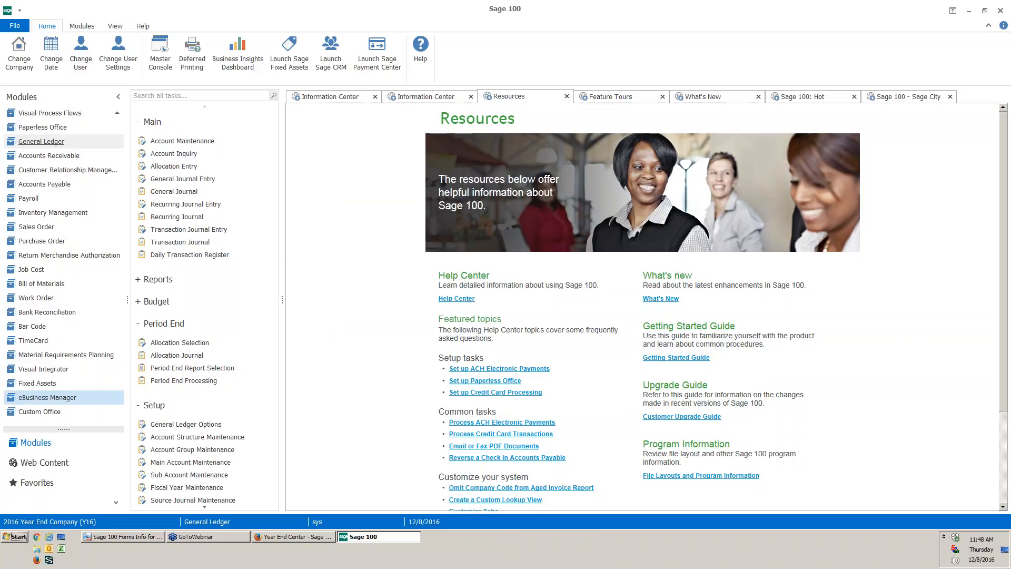
pyautogui.click(186, 426)
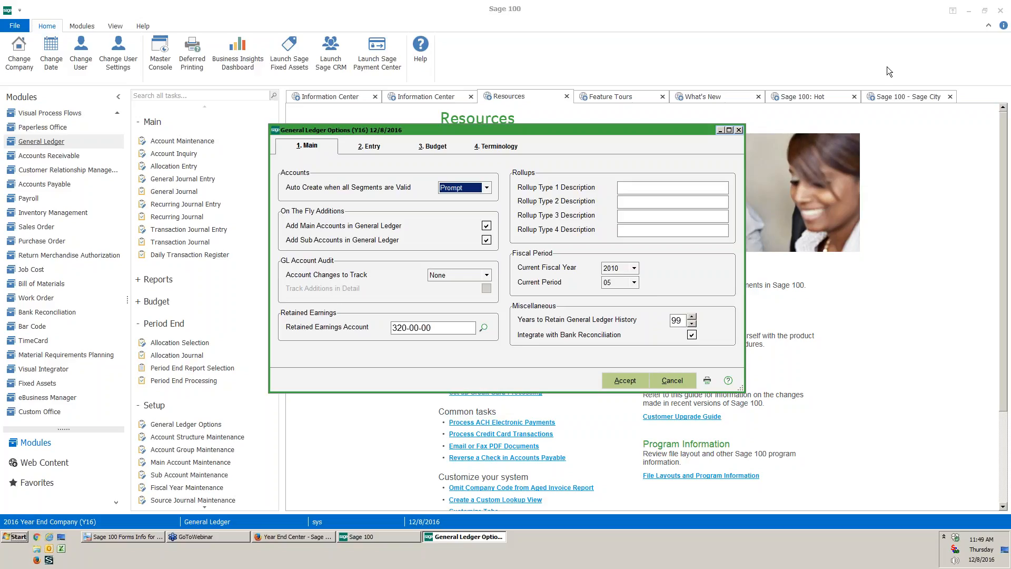
pyautogui.click(738, 130)
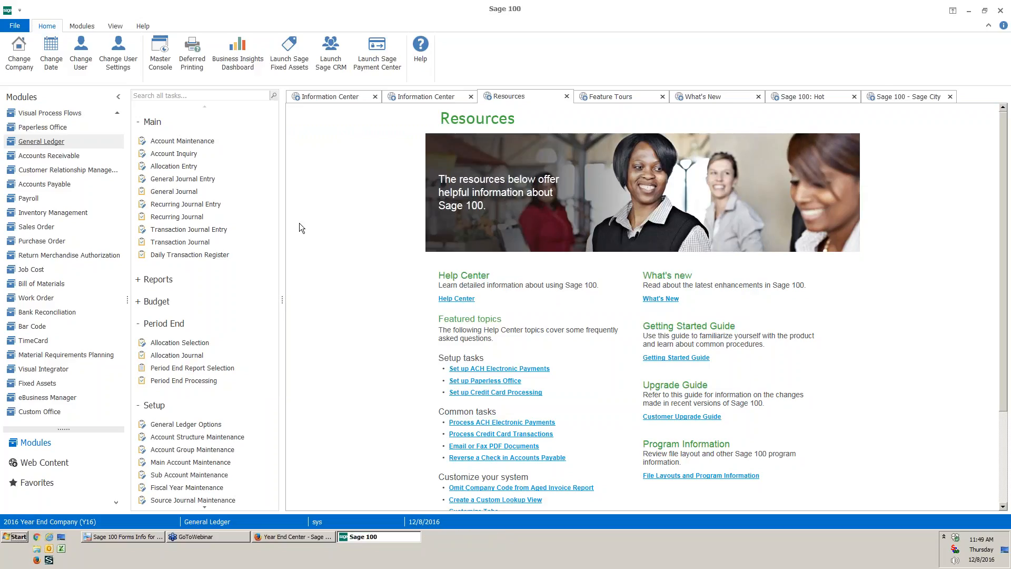
# - Review the list of General Ledger reports, and collapse the Reports, Main and Setup task groups
pyautogui.click(160, 280)
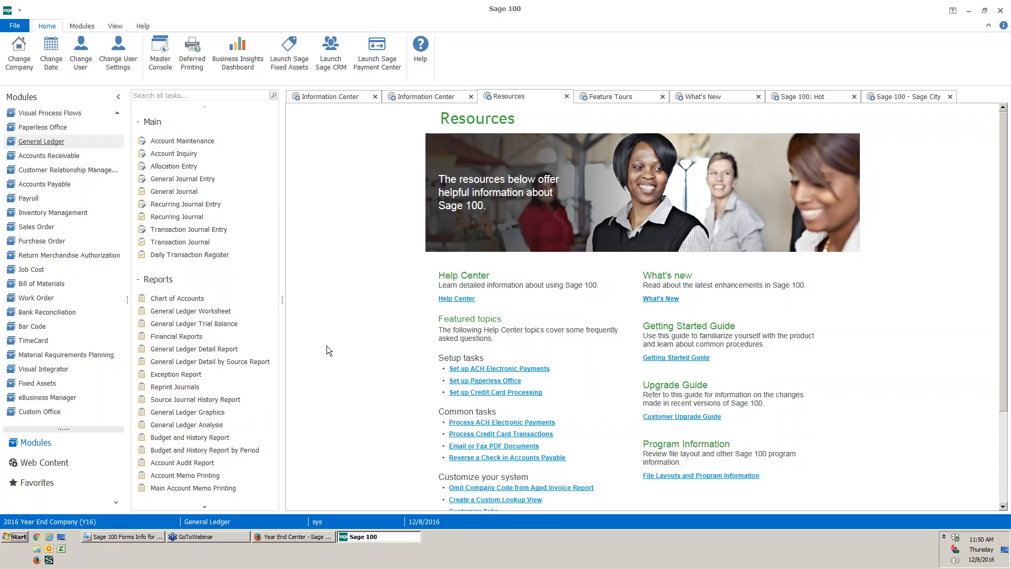
pyautogui.click(161, 280)
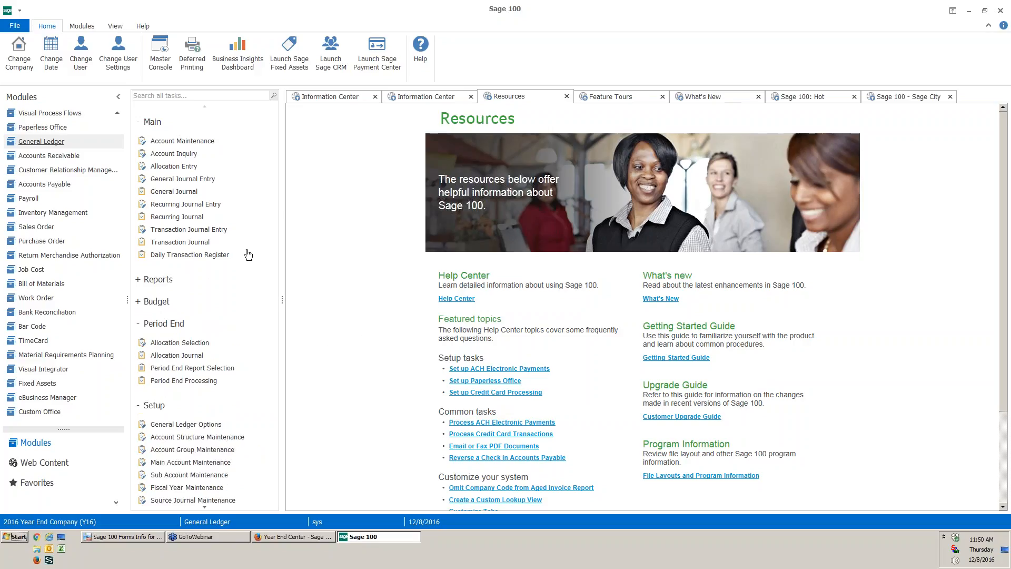
pyautogui.click(153, 122)
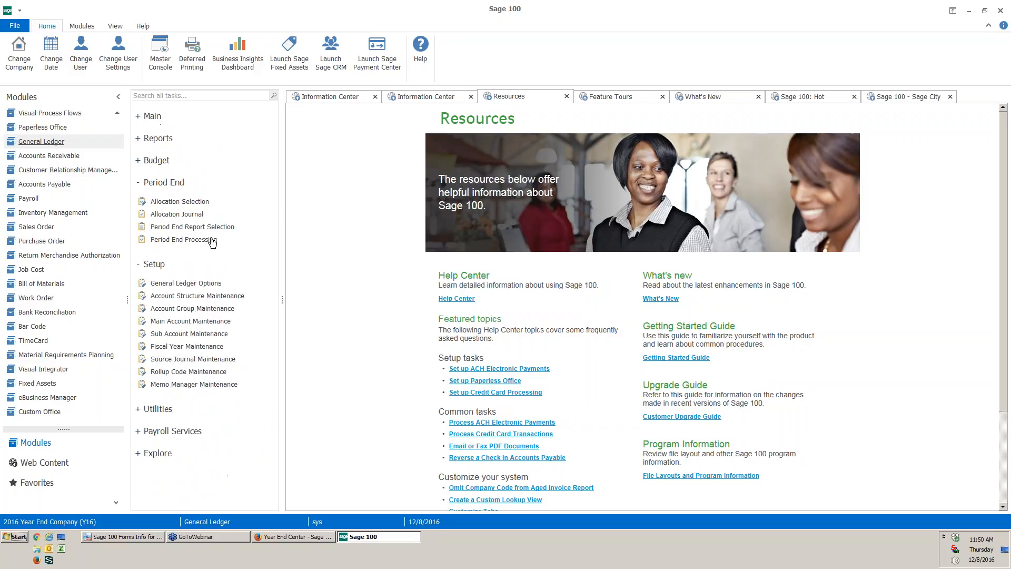
pyautogui.click(169, 264)
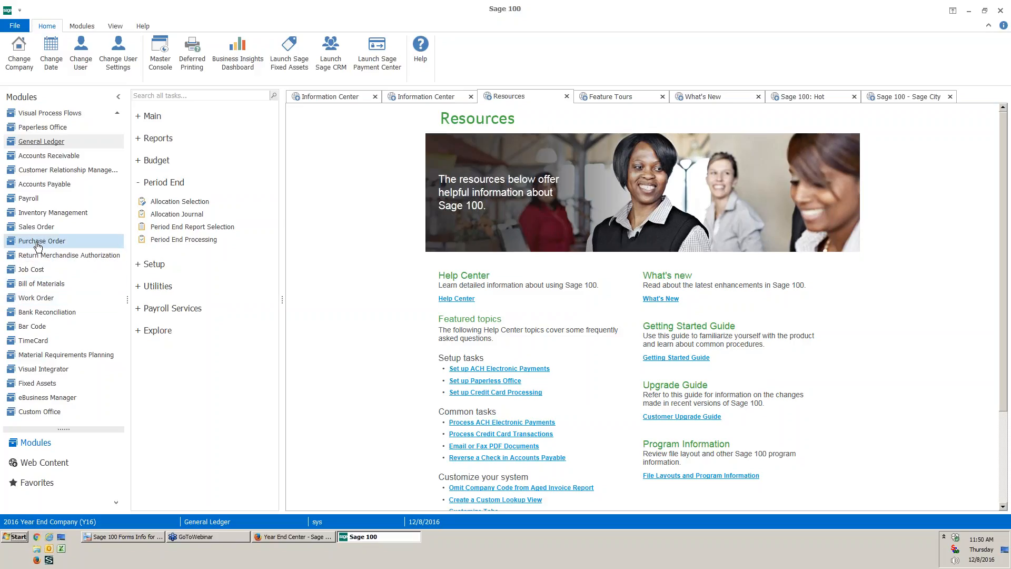
# - Collapse the Payroll task groups except Period End, and open Federal eFiling and Reporting
pyautogui.click(34, 198)
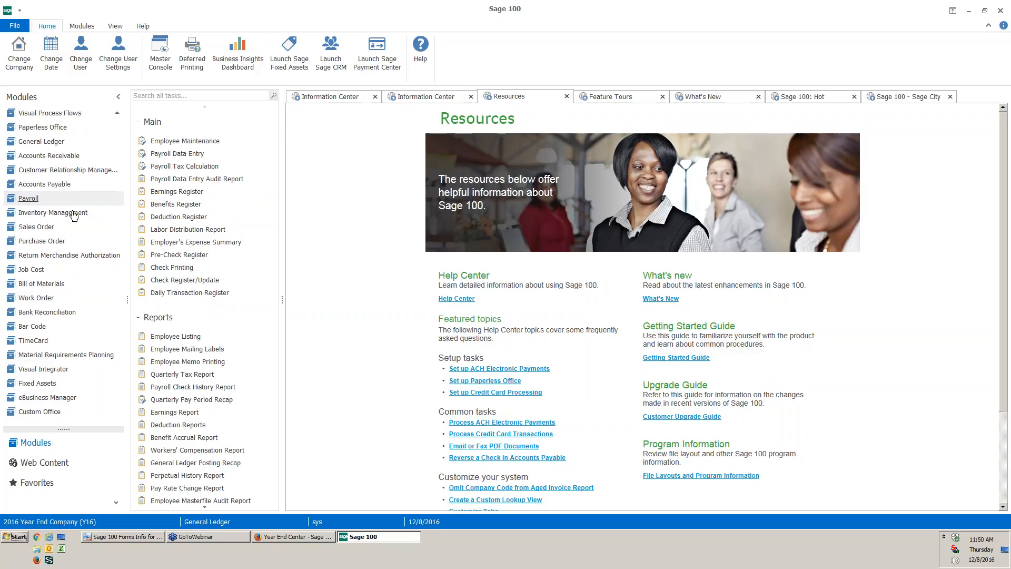
pyautogui.click(154, 123)
pyautogui.click(159, 146)
pyautogui.click(157, 225)
pyautogui.click(181, 185)
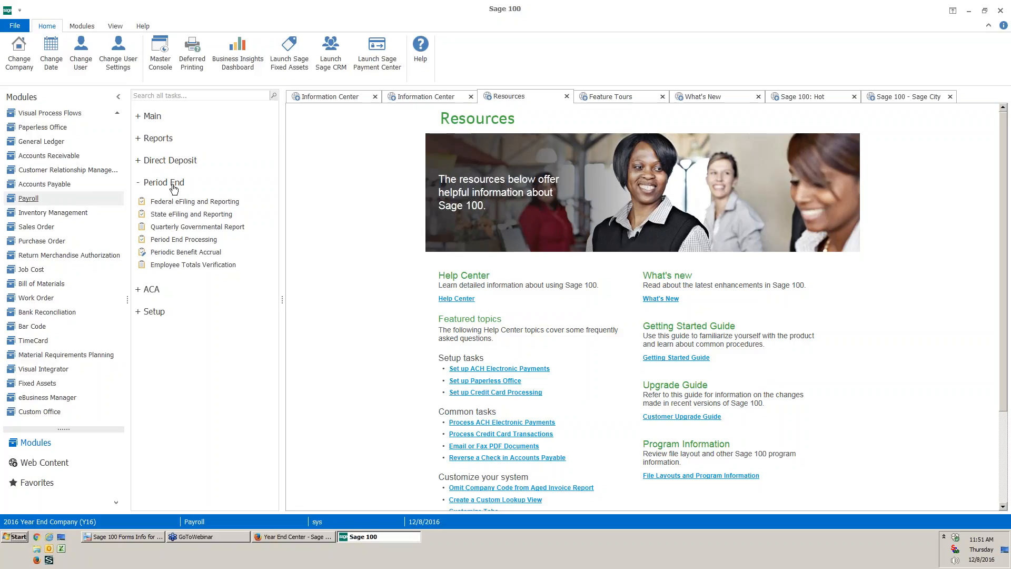
pyautogui.click(228, 203)
# - Try the State form selection, return to Federal forms, and select the 2015 W-2/W-3 form
pyautogui.click(259, 152)
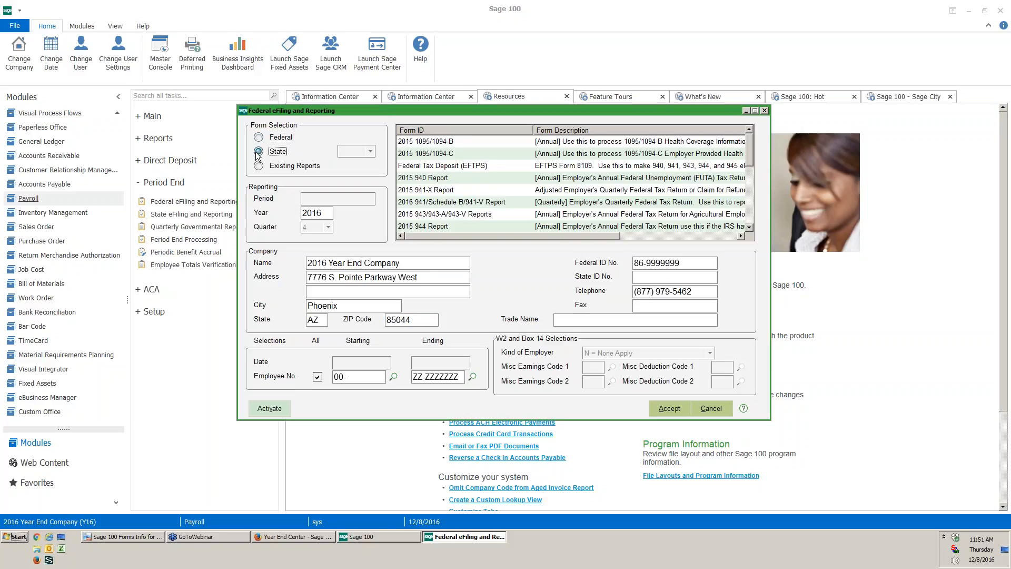
pyautogui.click(258, 138)
pyautogui.click(259, 150)
pyautogui.click(258, 137)
pyautogui.moveTo(751, 149); pyautogui.dragTo(750, 196)
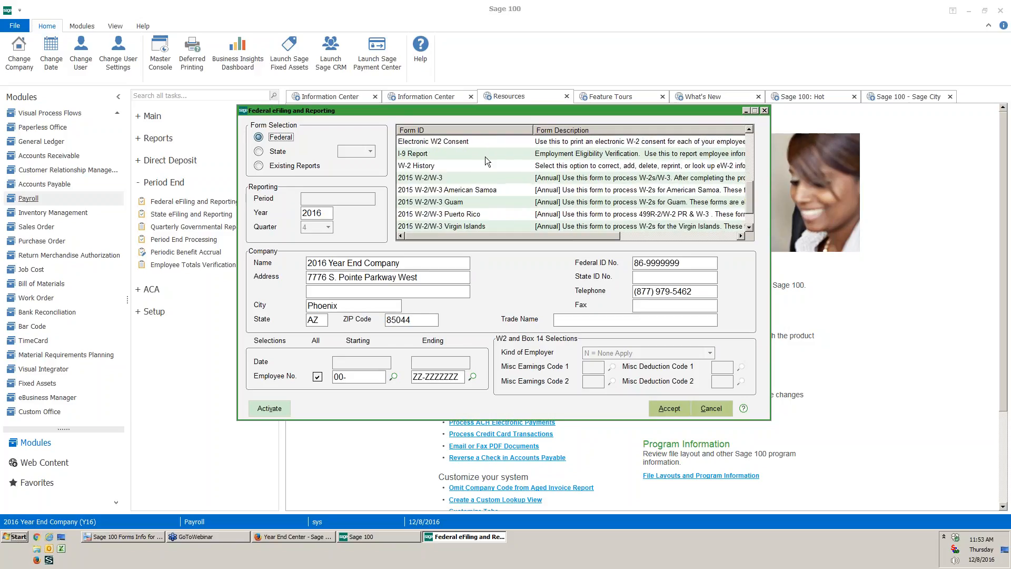
pyautogui.click(425, 178)
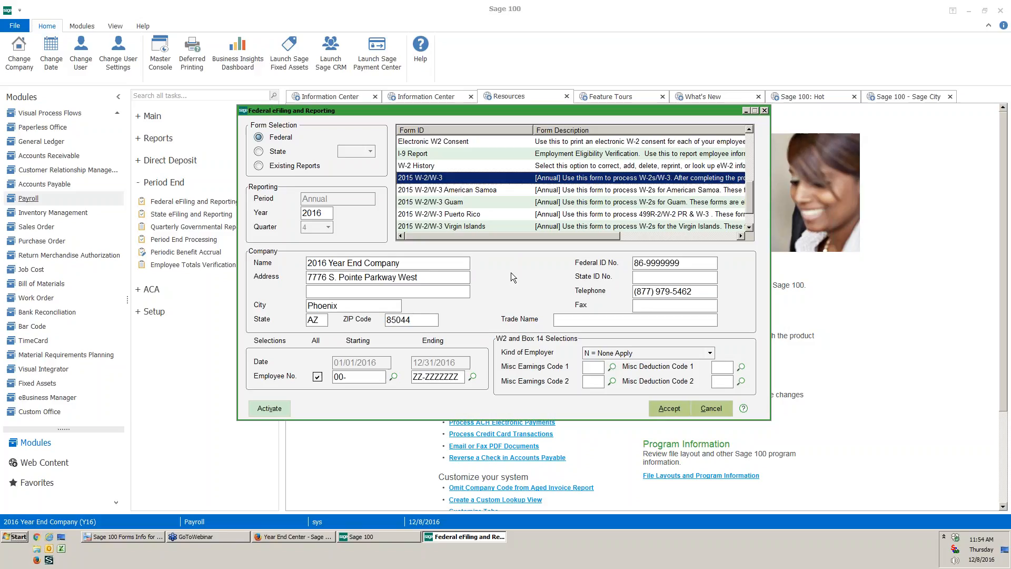
# - Accept the 2015 W-2/W-3 form, start processing W-2/W-3s without a test drive, and confirm the company FEIN
pyautogui.click(677, 412)
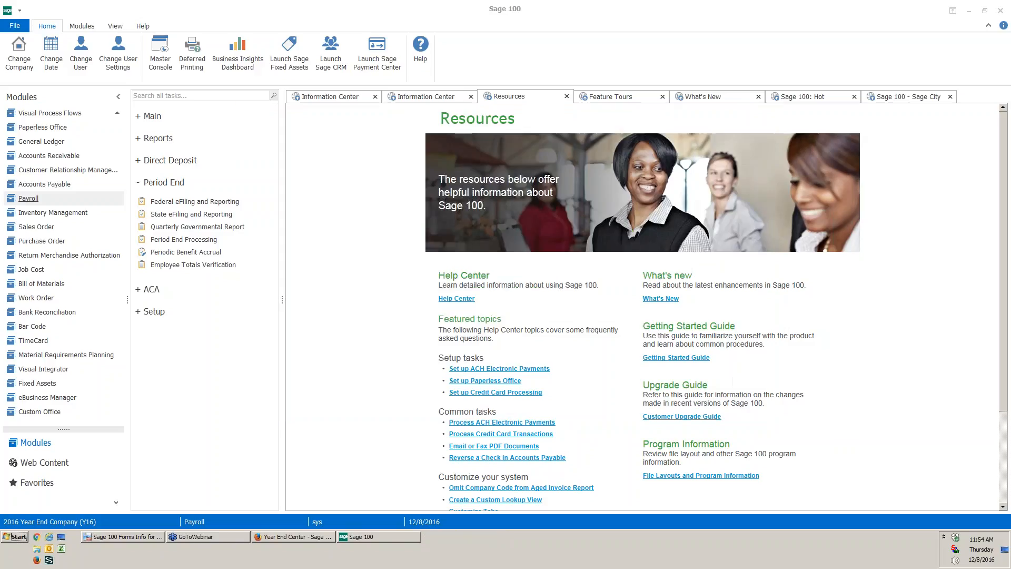
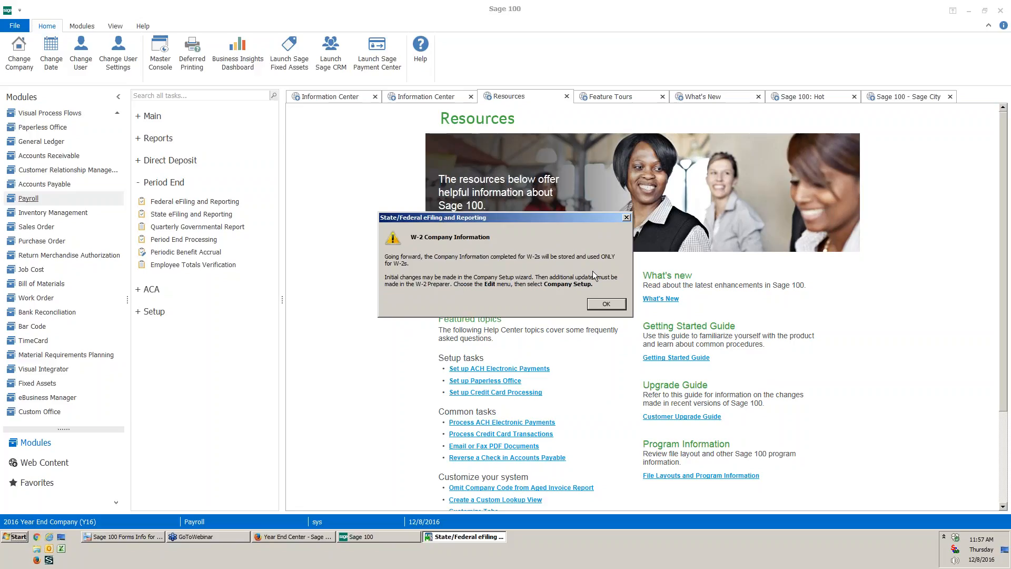
pyautogui.click(613, 306)
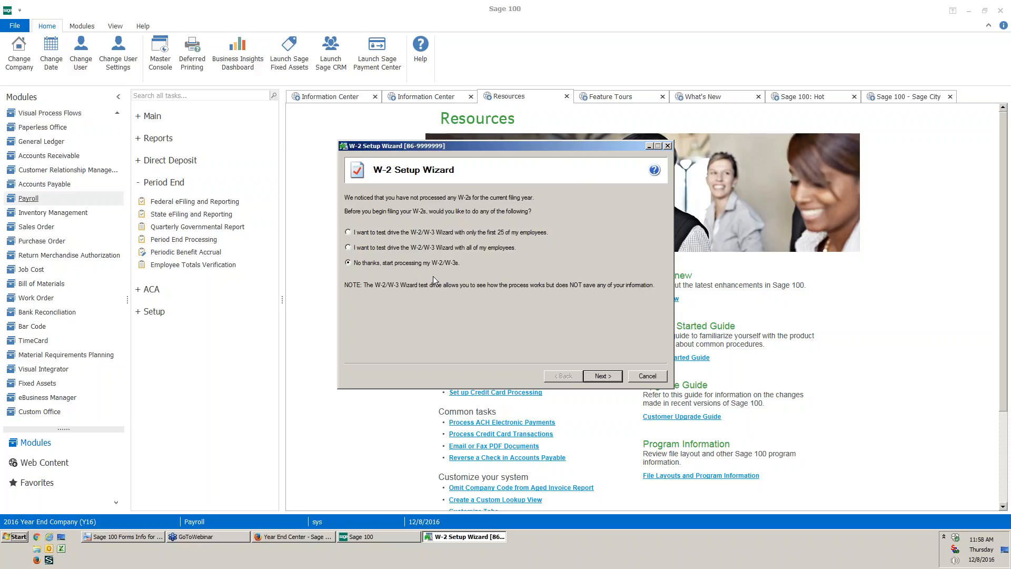
pyautogui.click(596, 377)
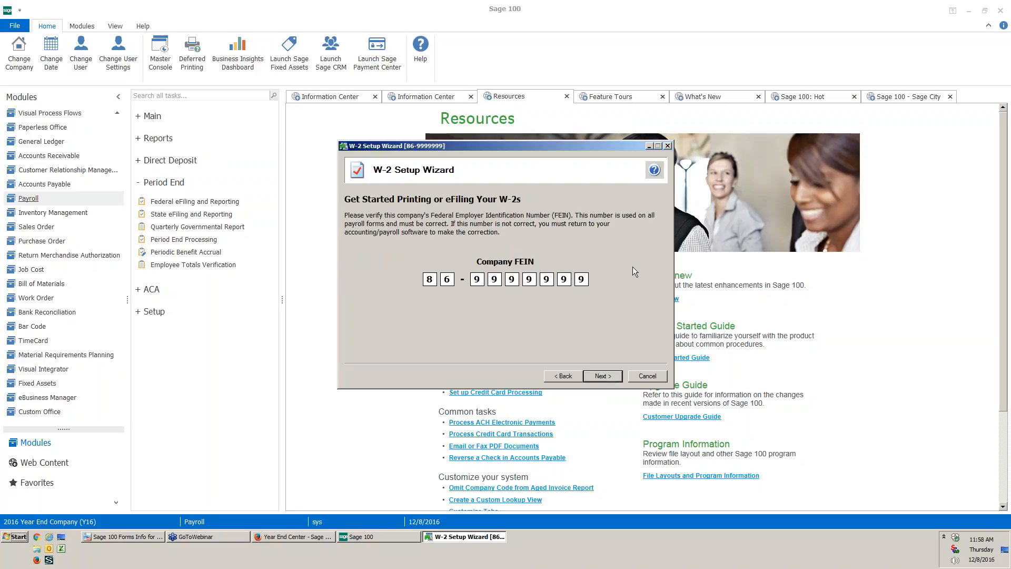
pyautogui.click(603, 377)
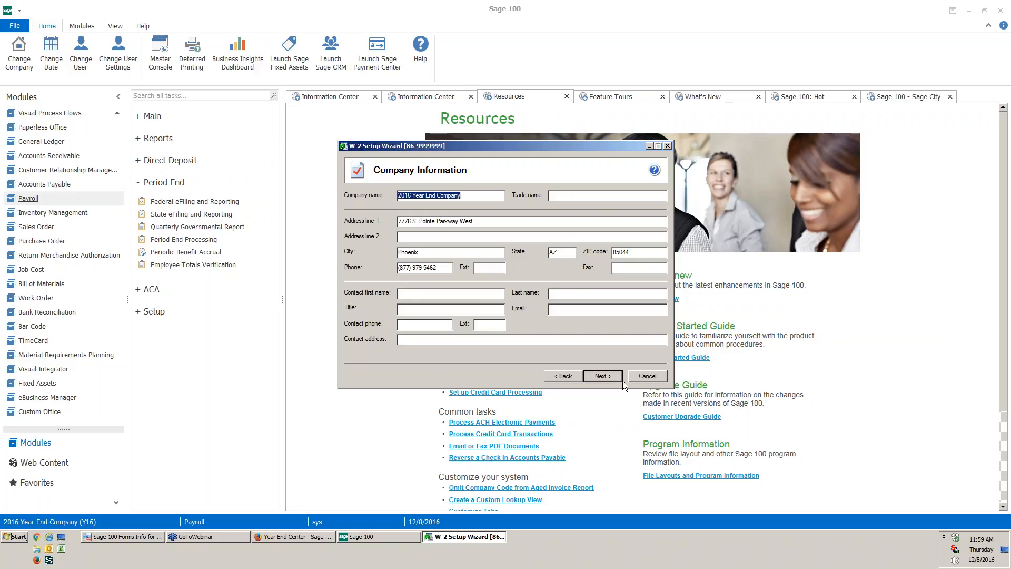
# - Accept the company information, file as the company/employer, and accept the WI state withholding and unemployment tax items
pyautogui.click(604, 376)
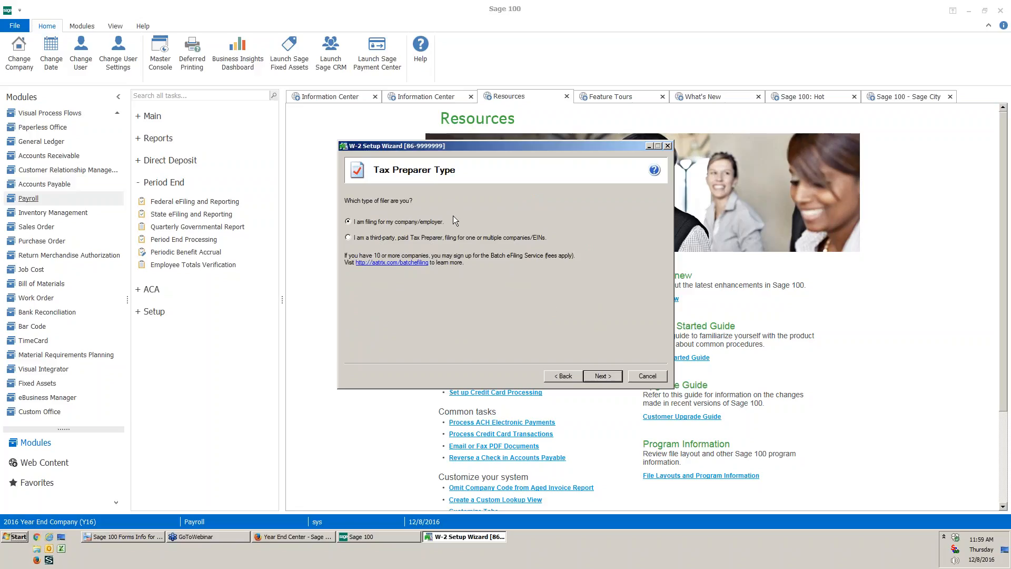
pyautogui.click(602, 377)
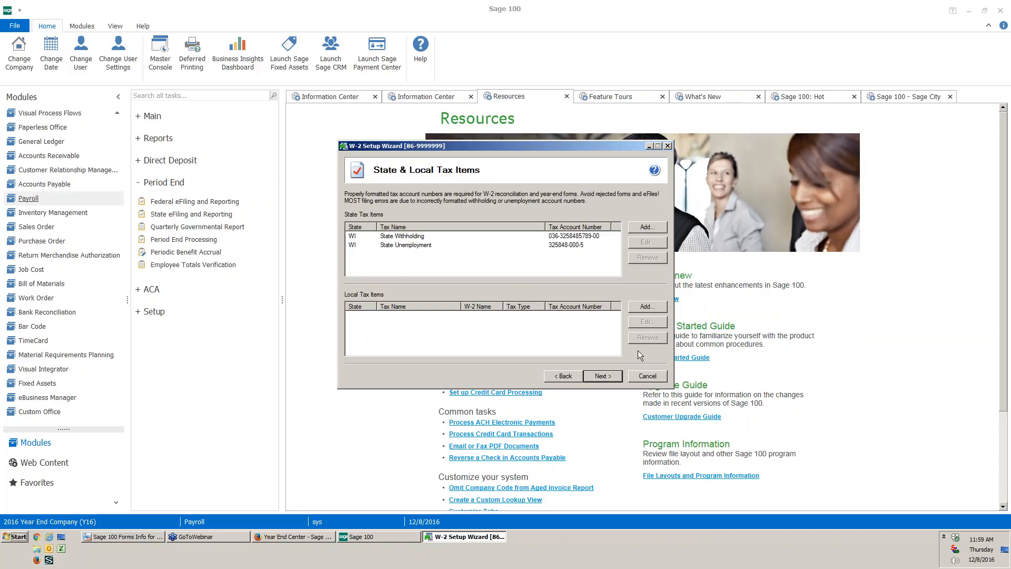
pyautogui.click(577, 248)
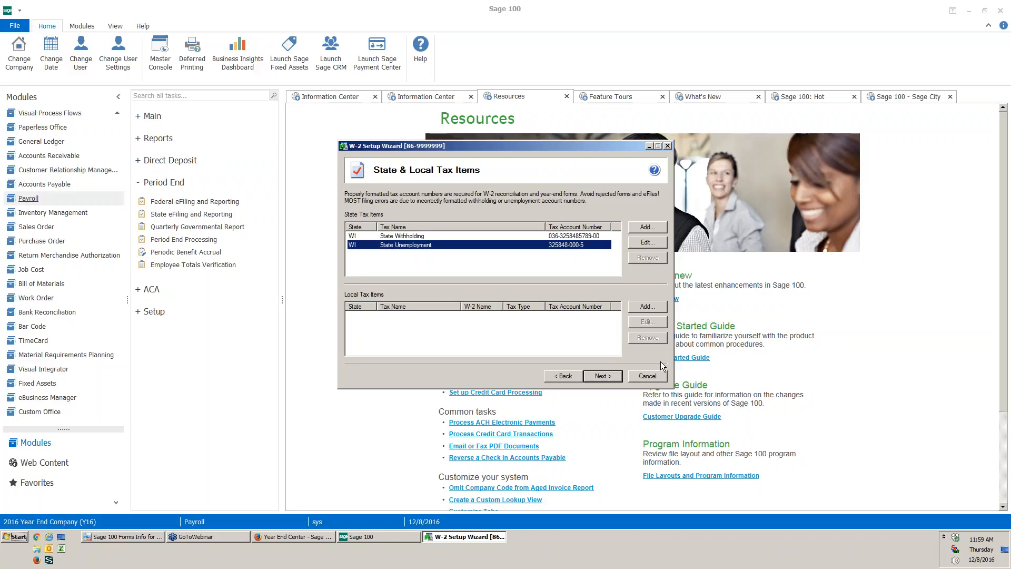
pyautogui.click(602, 376)
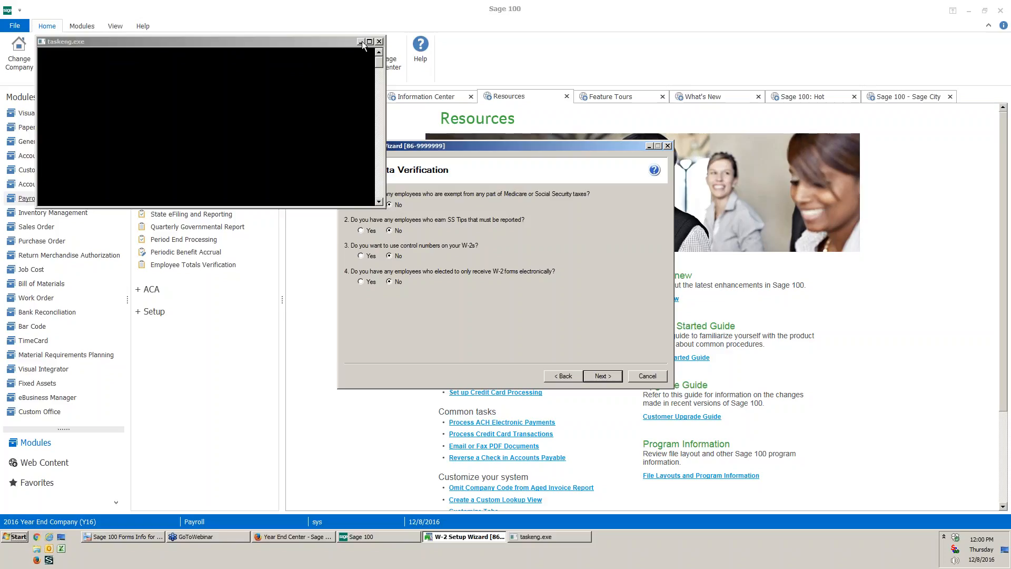
# - Finish the W-2 setup with No to all data verification questions, payer kind 941, and a single payroll data file for the EIN
pyautogui.click(362, 42)
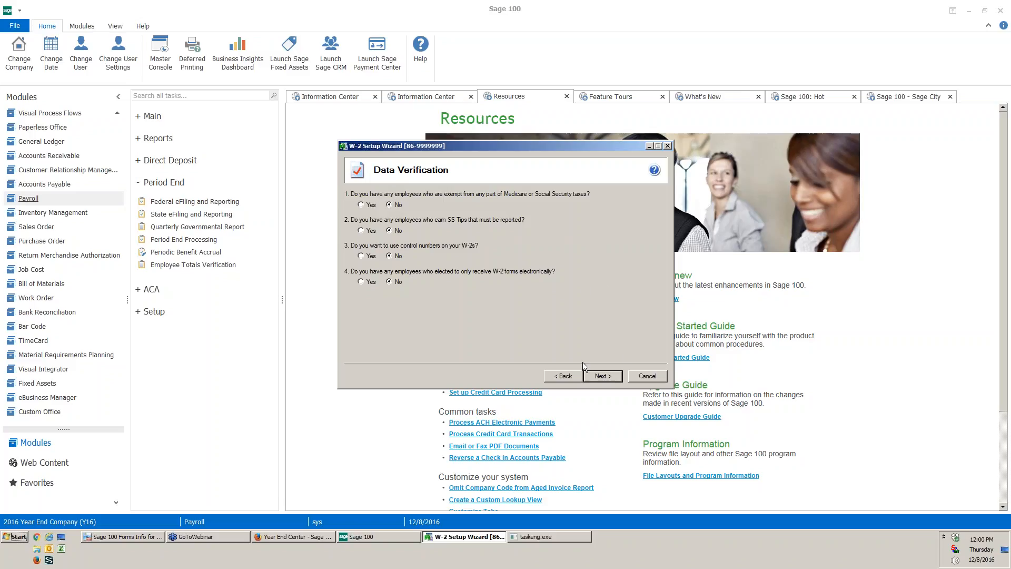
pyautogui.click(602, 376)
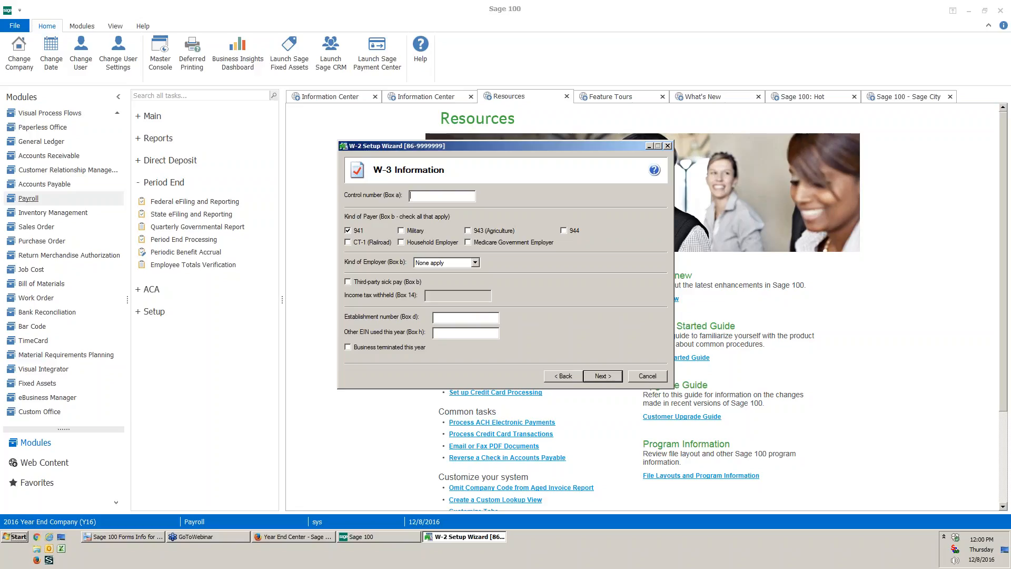
pyautogui.click(603, 377)
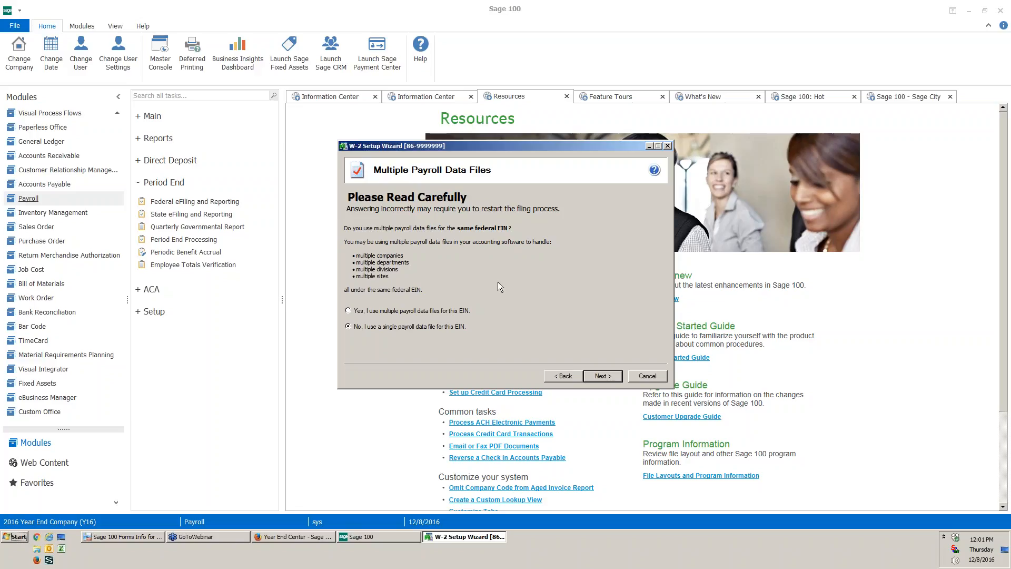
pyautogui.click(614, 376)
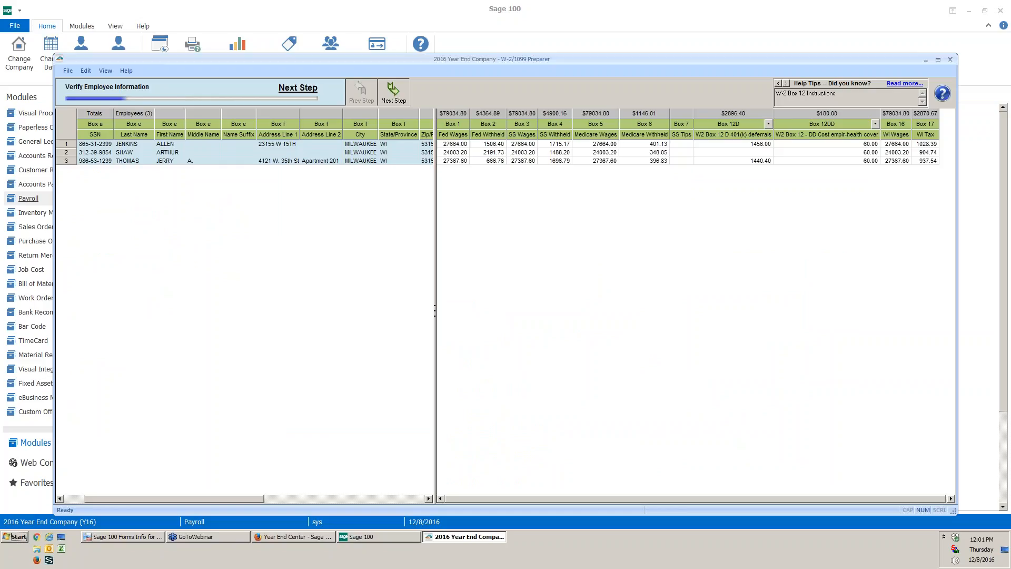
# - Maximize the W-2/1099 Preparer and shift the pane divider to examine the employee details and the wage and tax columns
pyautogui.click(939, 60)
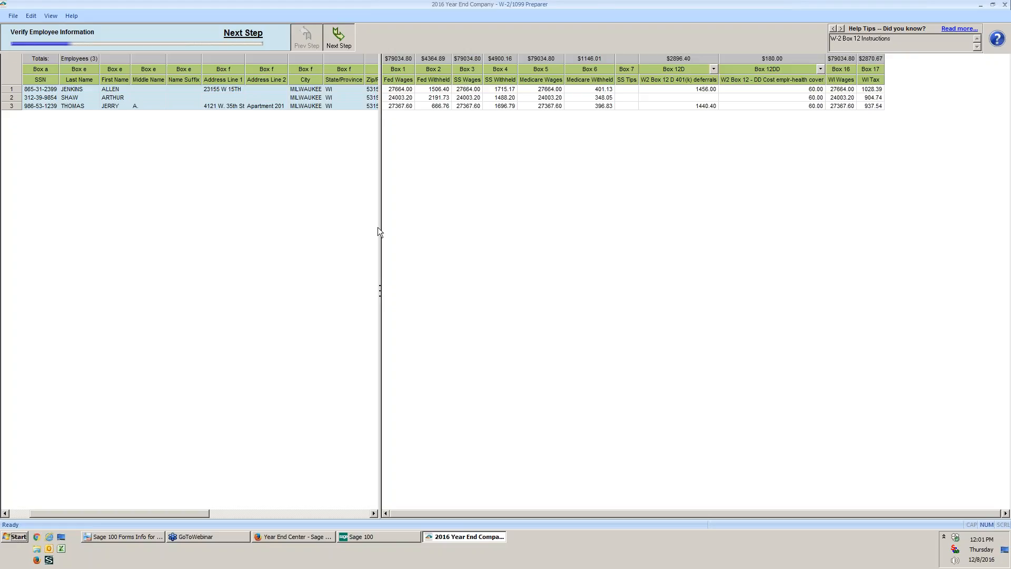
pyautogui.moveTo(380, 227); pyautogui.dragTo(733, 227)
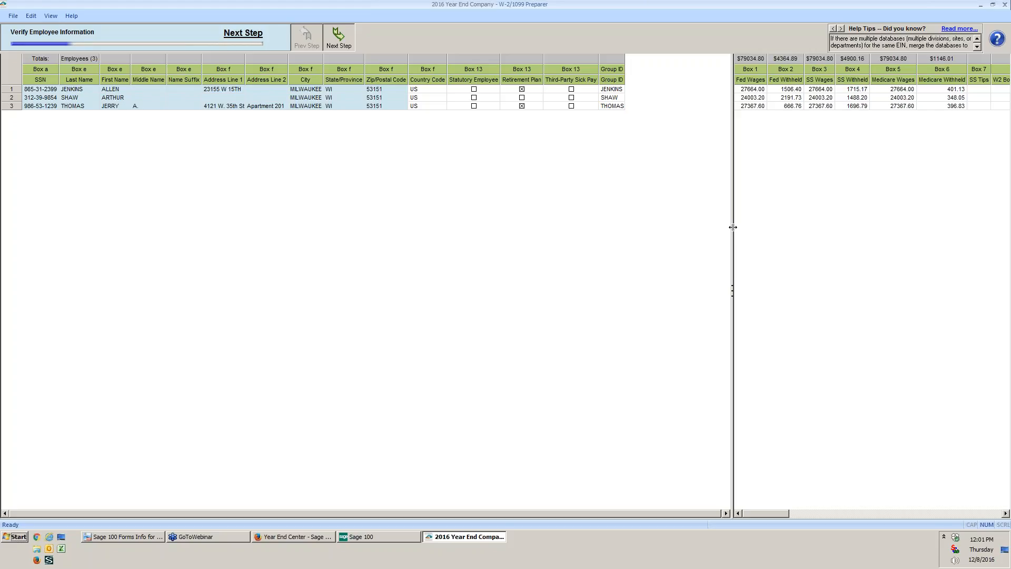
pyautogui.moveTo(733, 227); pyautogui.dragTo(141, 227)
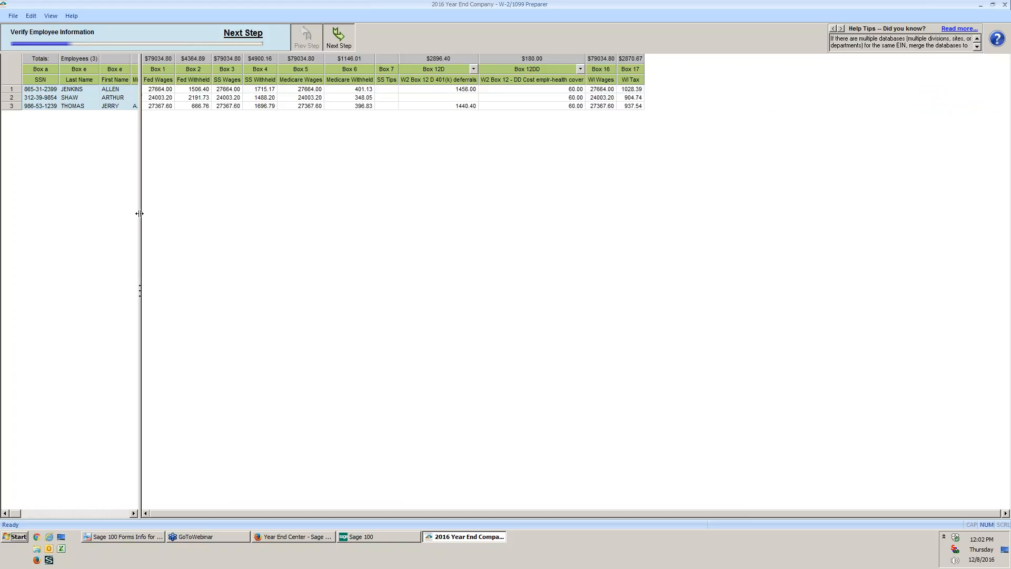
pyautogui.moveTo(139, 213); pyautogui.dragTo(389, 215)
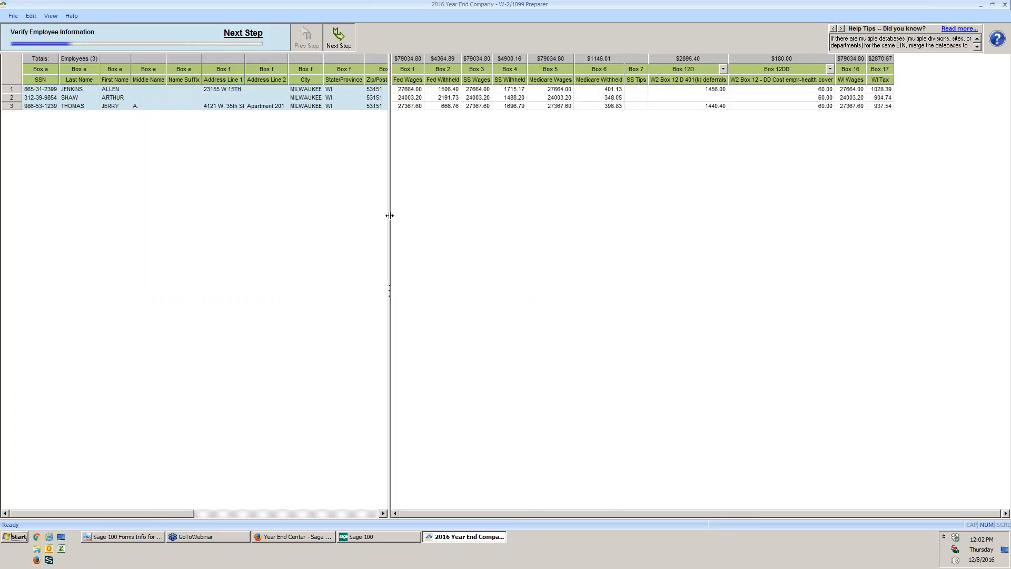
pyautogui.moveTo(390, 216); pyautogui.dragTo(481, 228)
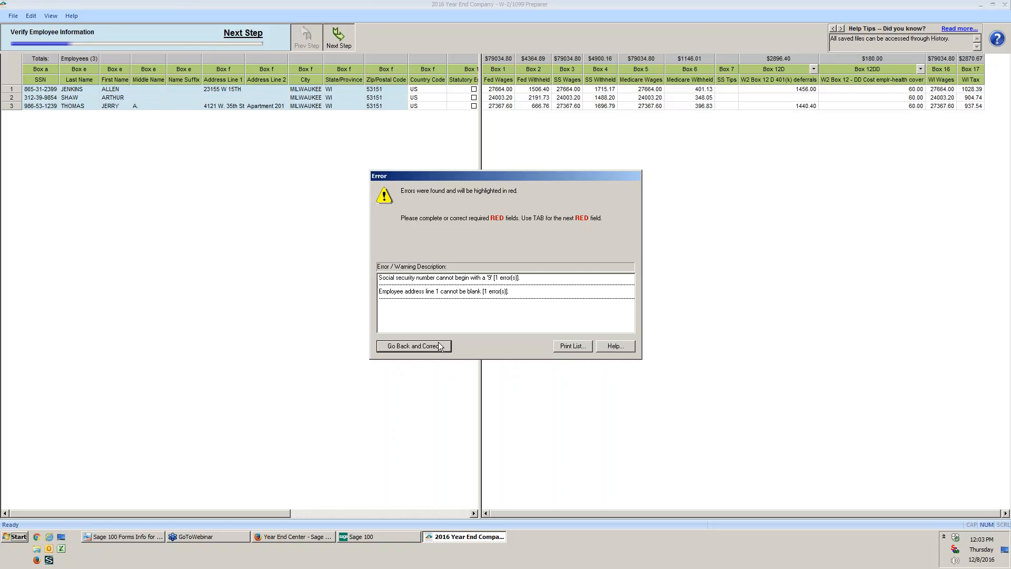
# - Correct the flagged employee errors by filling in the missing first address line and fixing the invalid SSN's first digit, and rerun the check
pyautogui.click(422, 347)
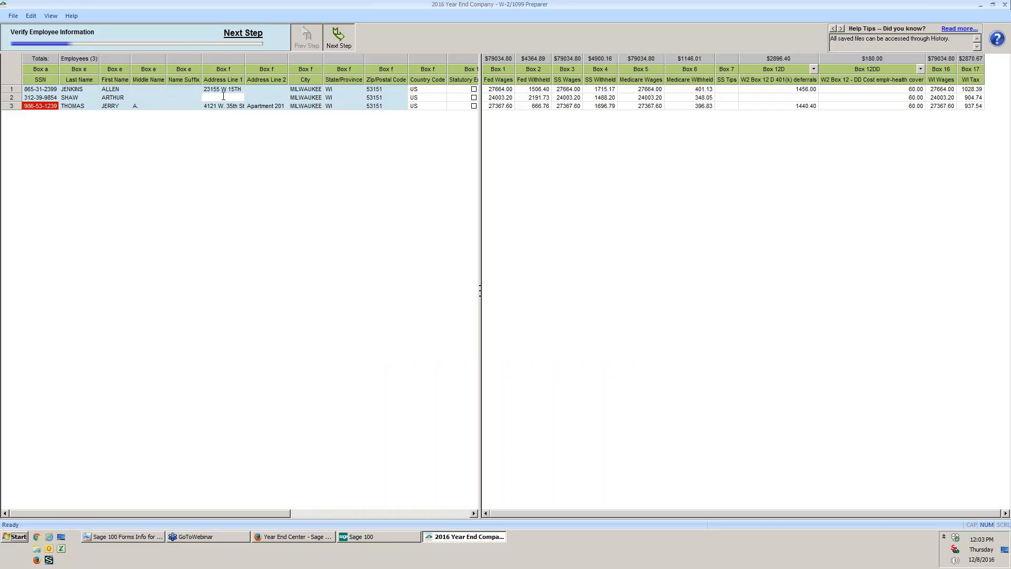
pyautogui.write('1234')
pyautogui.click(54, 125)
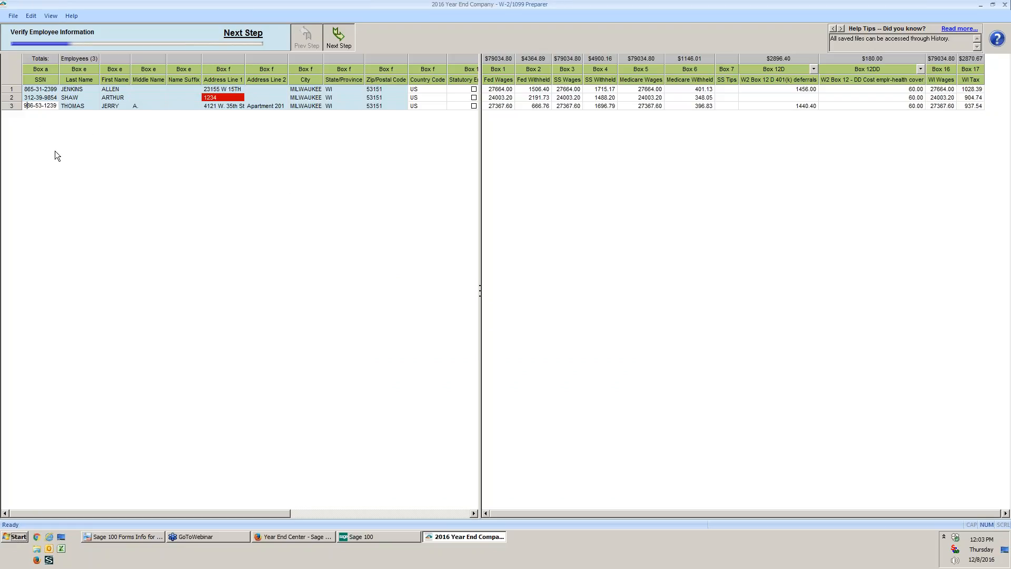
pyautogui.press('BackSpace')
pyautogui.write('8')
pyautogui.click(103, 180)
pyautogui.click(349, 37)
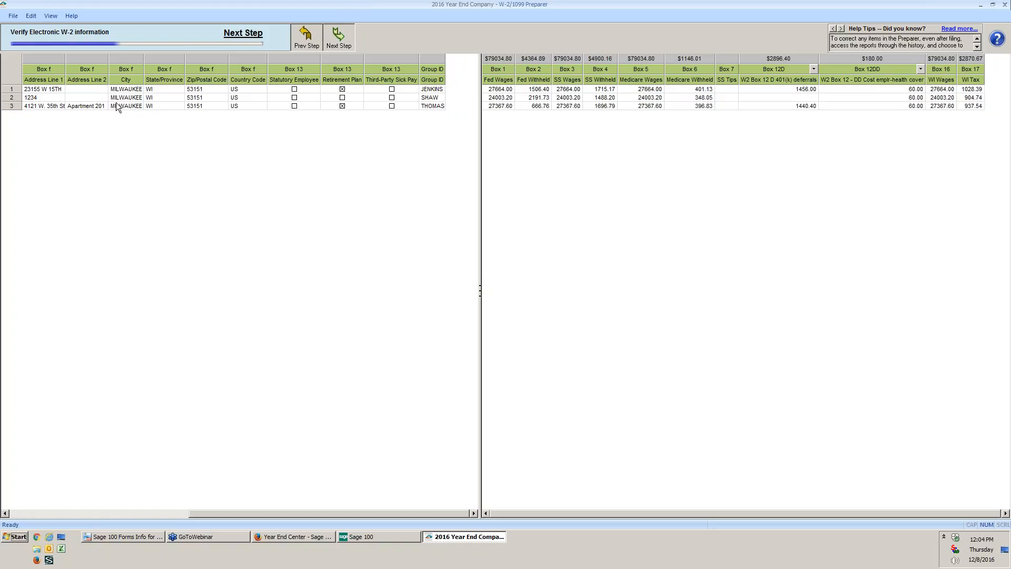
# - Advance through the electronic W-2, SS tips and all other data verification stages
pyautogui.click(346, 30)
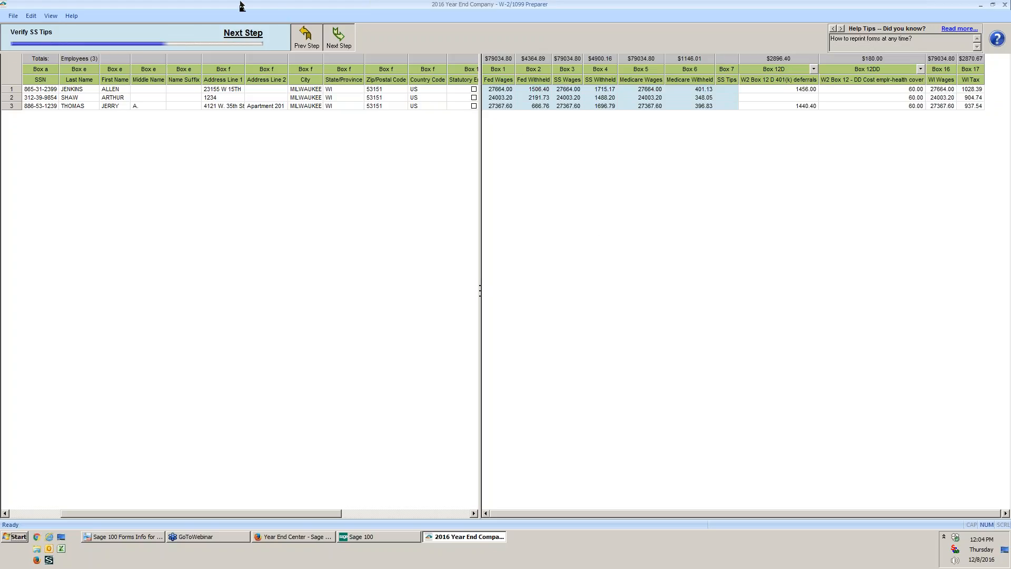
pyautogui.click(338, 38)
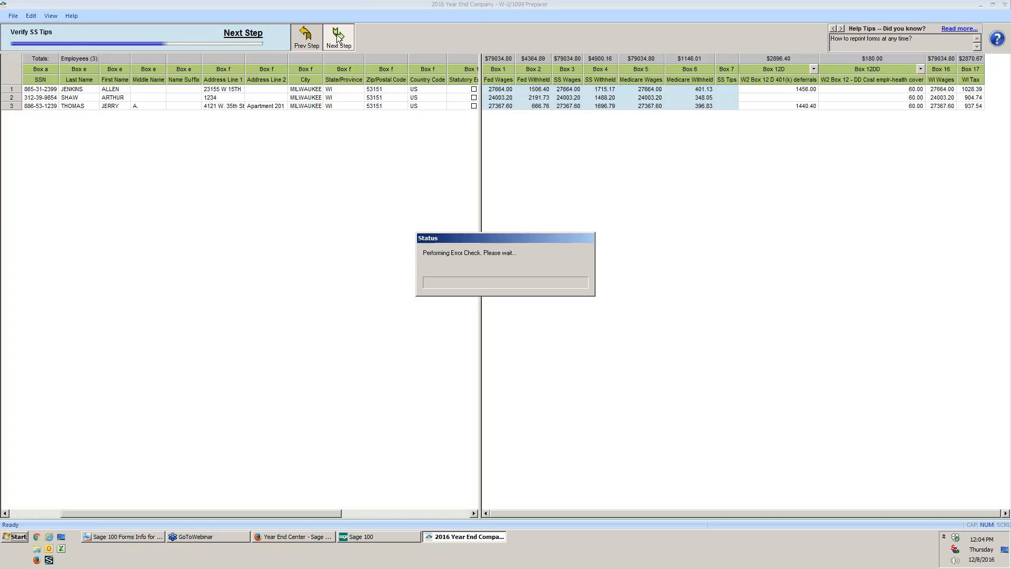
pyautogui.click(339, 36)
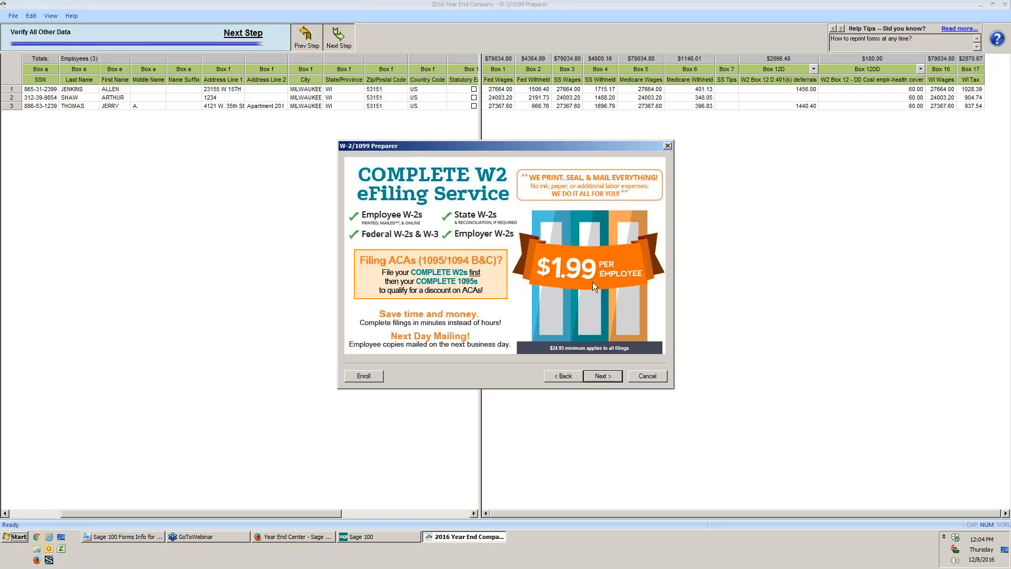
# - Look at the eFiling enrollment form, close it without enrolling, and return to the W-2/1099 Preparer
pyautogui.click(365, 376)
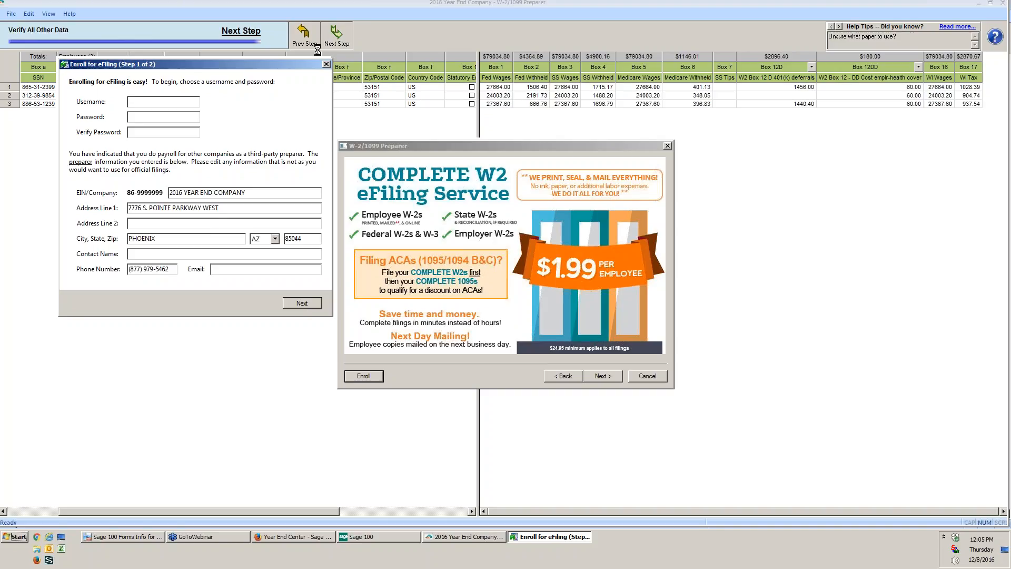
pyautogui.click(327, 65)
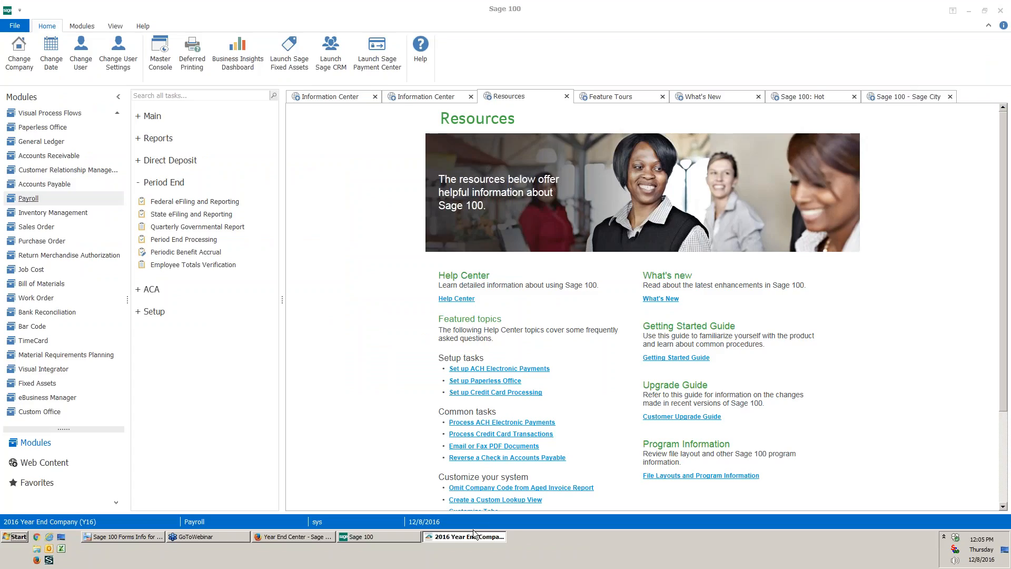
pyautogui.moveTo(471, 536)
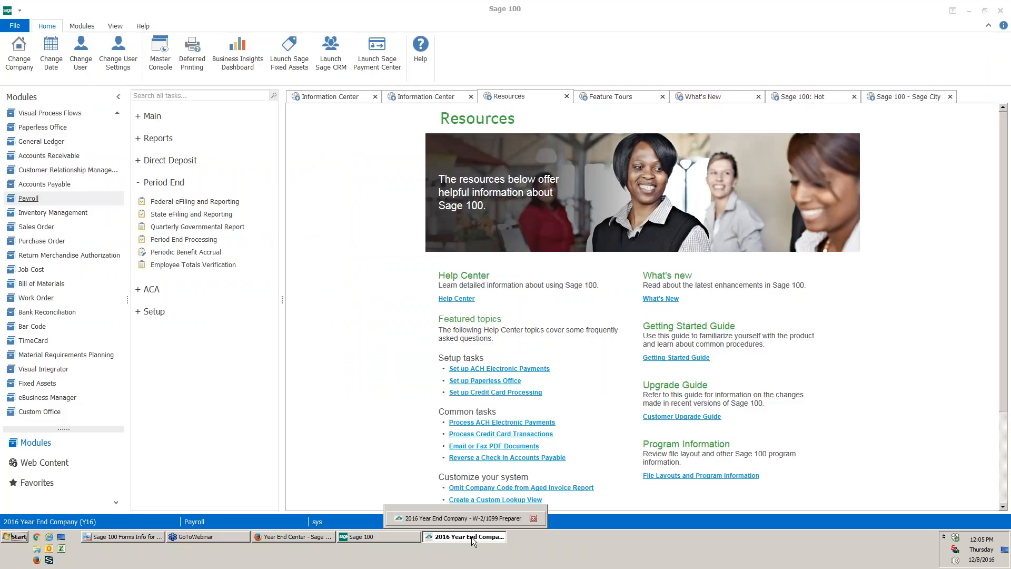
pyautogui.click(497, 517)
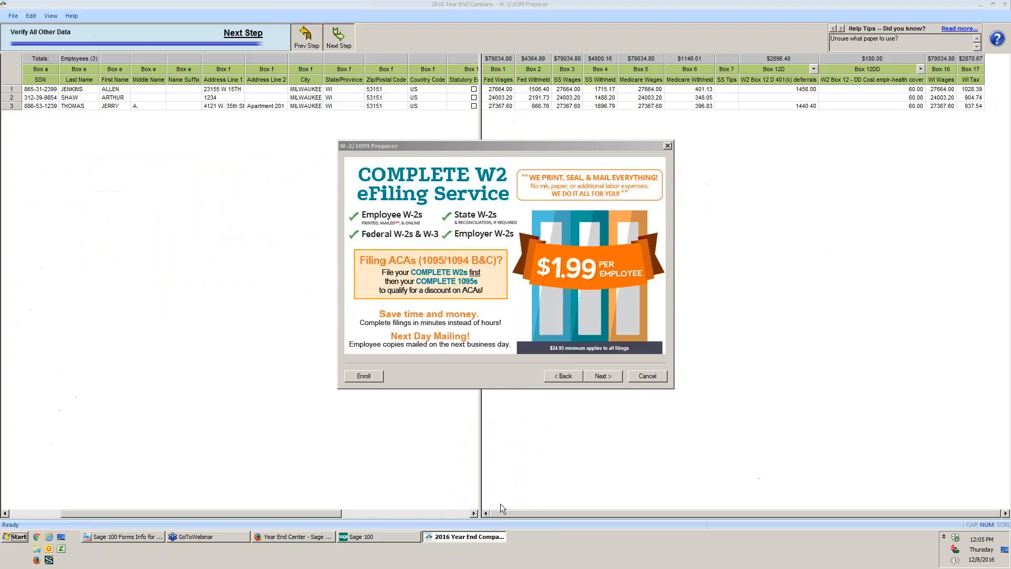
# - Choose Other Options for W-2 filing, printing employee W-2s and Federal W-2s and W-3 with federal and state eFiling turned off
pyautogui.click(602, 376)
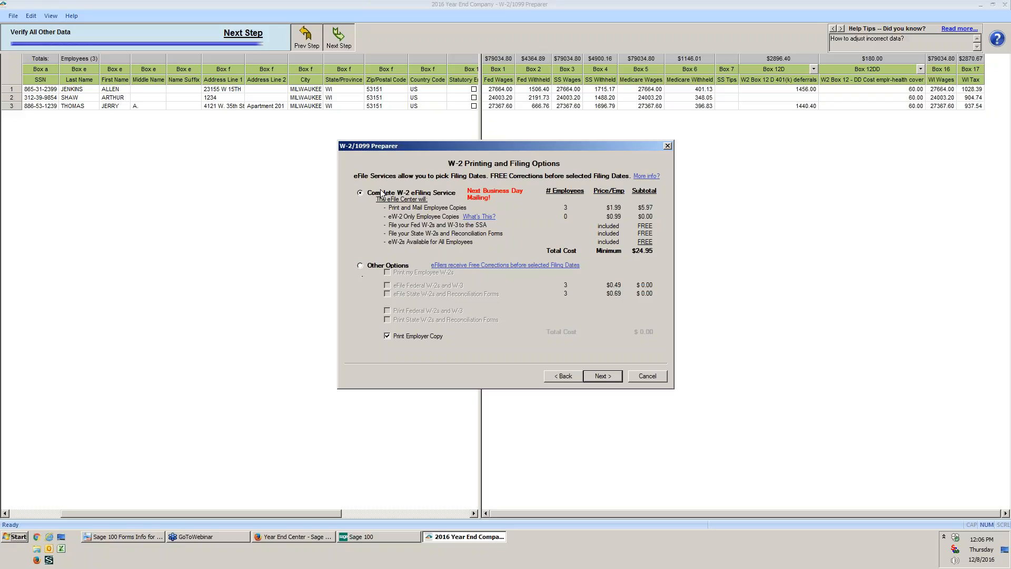
pyautogui.click(360, 265)
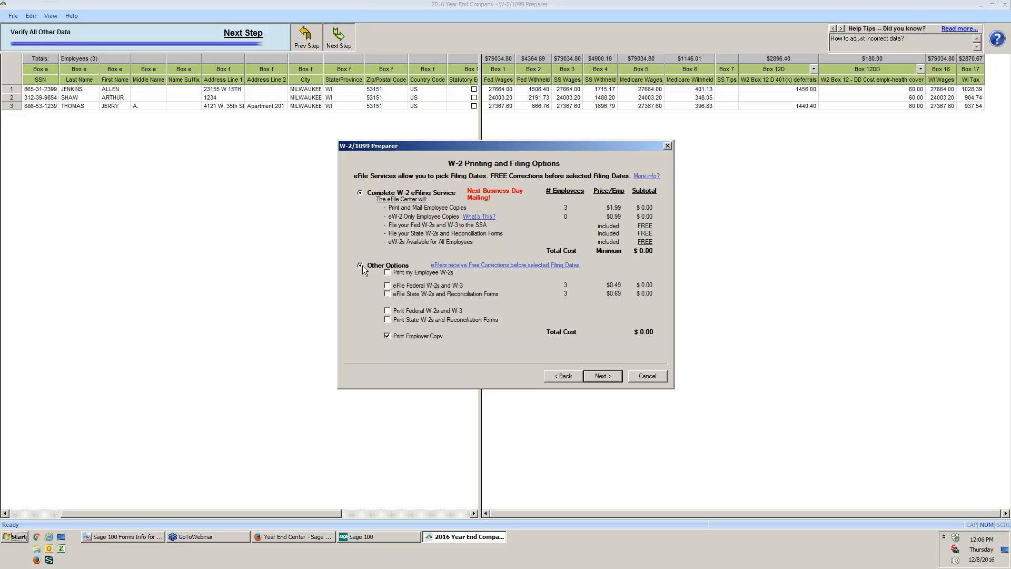
pyautogui.click(389, 273)
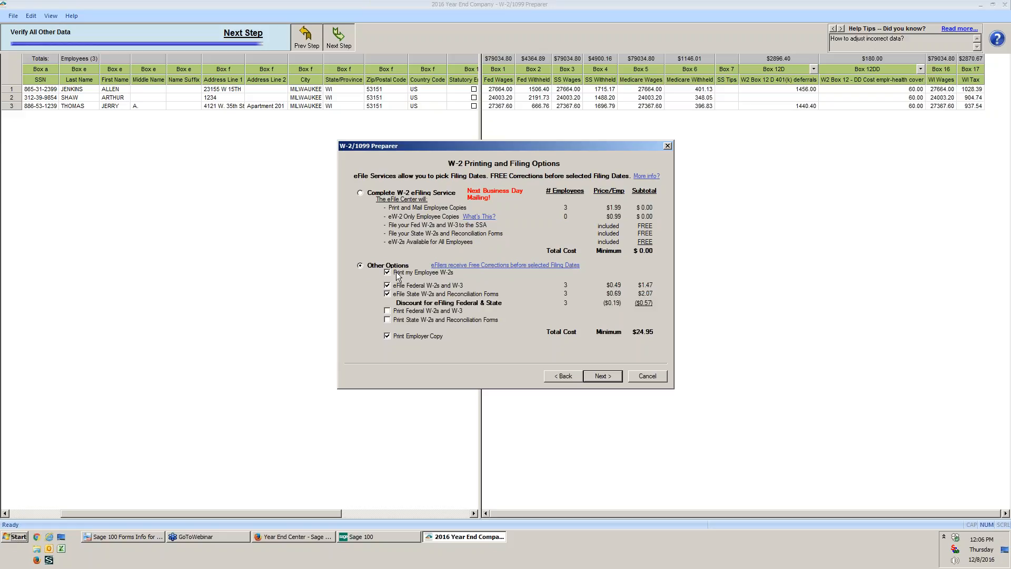
pyautogui.click(387, 285)
pyautogui.click(387, 293)
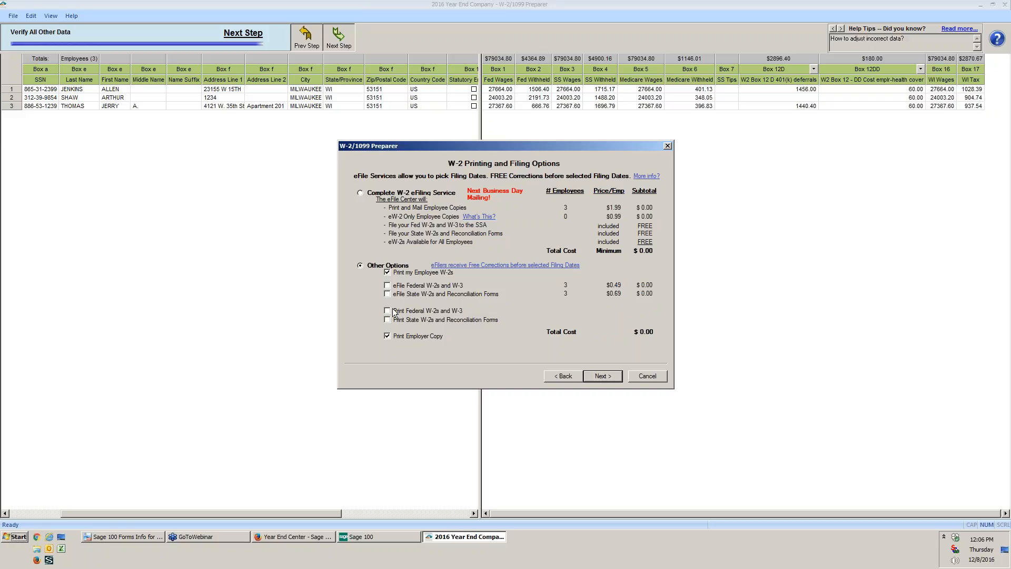
pyautogui.click(388, 311)
pyautogui.click(511, 322)
# - Switch to Firefox and examine the Sage Checks and Forms site and its LW2BLANK4 blank laser W-2 form page
pyautogui.click(319, 535)
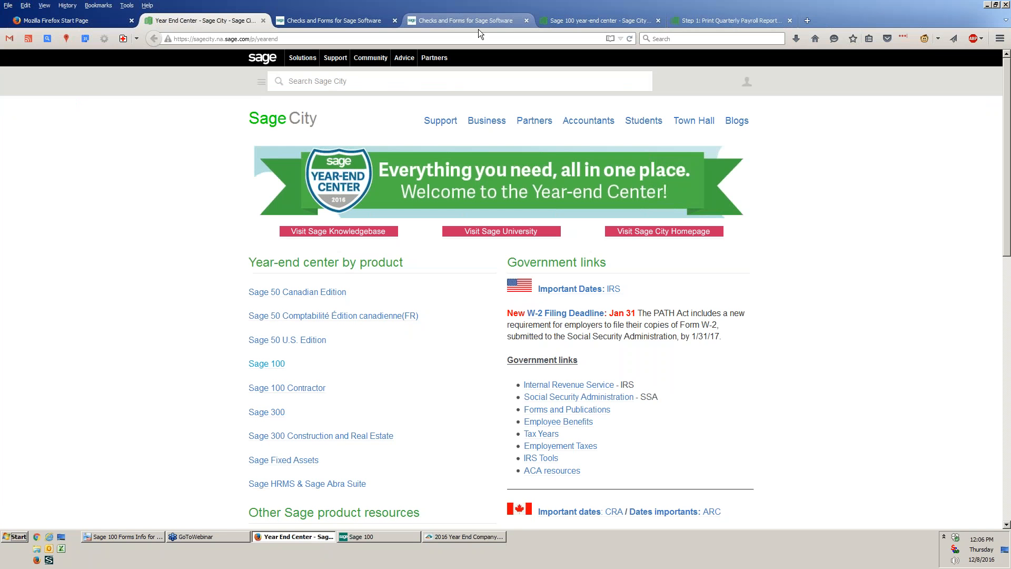
pyautogui.click(444, 18)
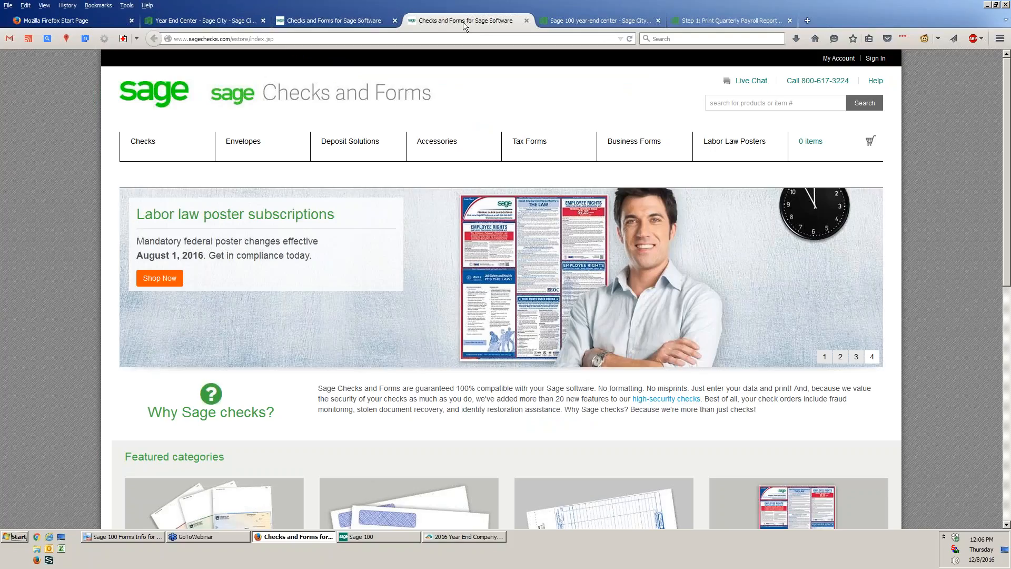
pyautogui.click(352, 26)
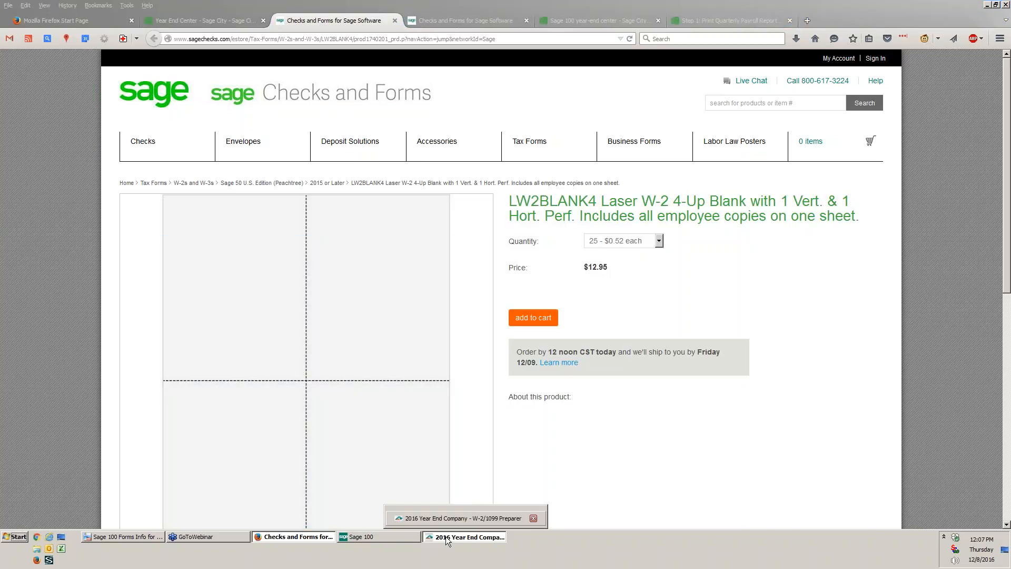
# - Switch to the W-2/1099 Preparer and exclude printing of the Federal W-2s and W-3 and the State W-2s and Reconciliation Forms
pyautogui.click(446, 536)
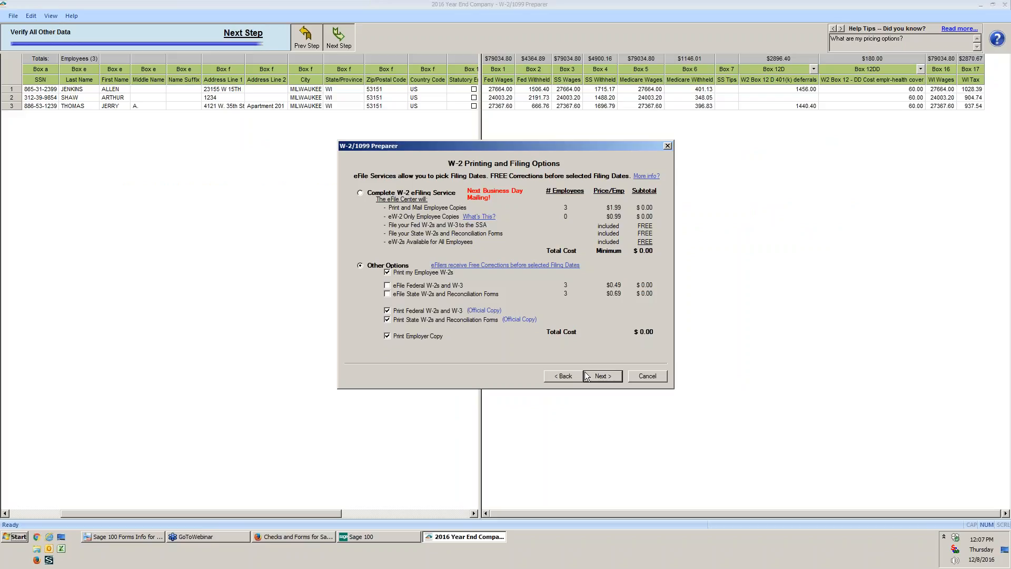
pyautogui.click(387, 319)
pyautogui.click(387, 311)
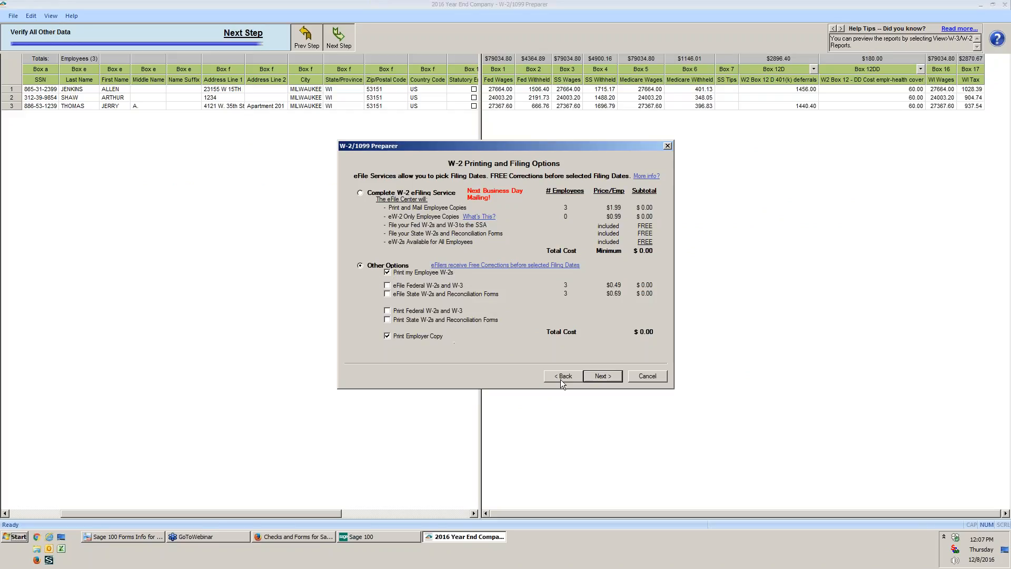
# - Continue without the Complete W-2 eFile Service or divider sheets, and generate the employee and employer W-2 forms for review
pyautogui.click(604, 376)
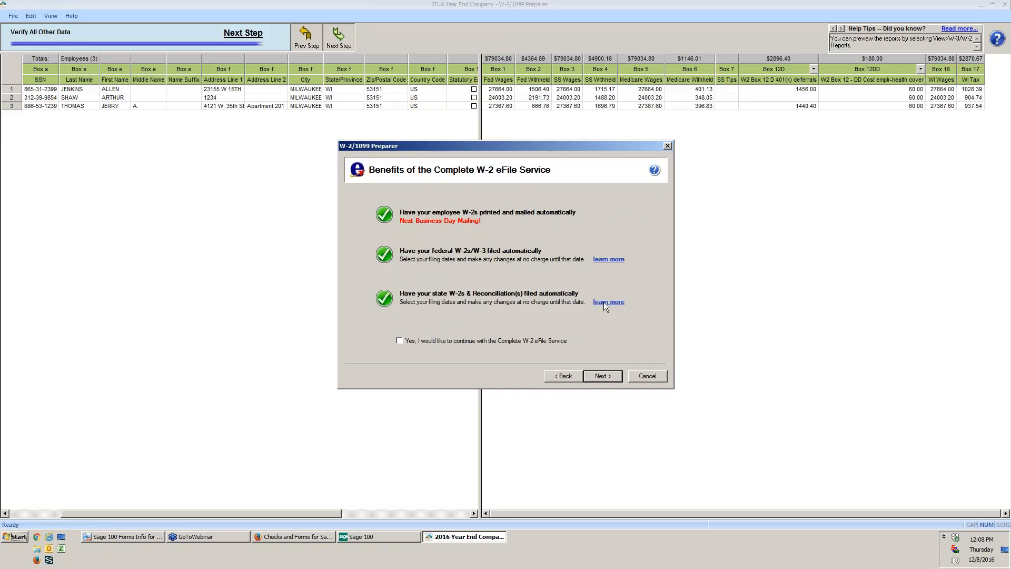
pyautogui.click(603, 378)
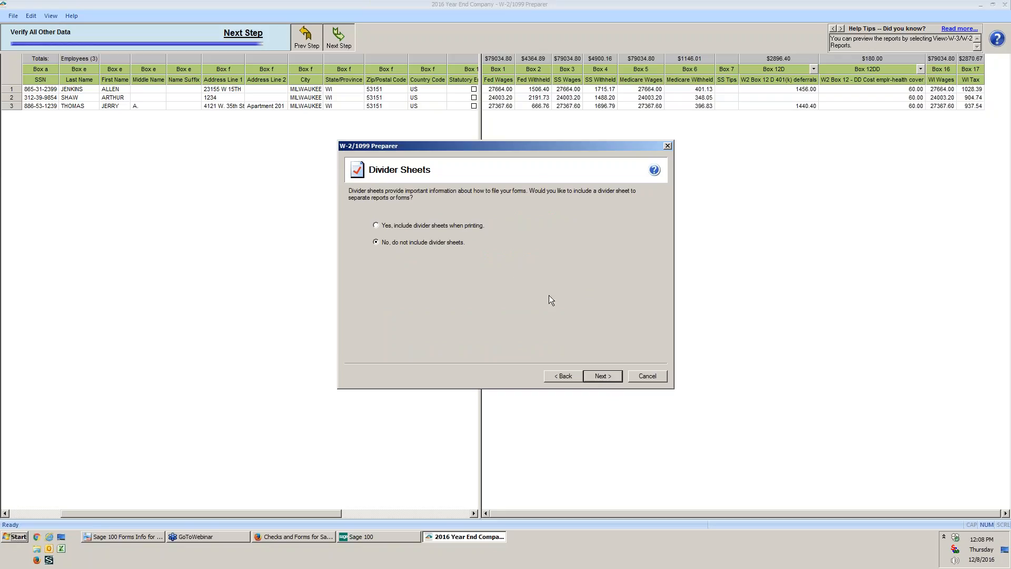
pyautogui.click(603, 375)
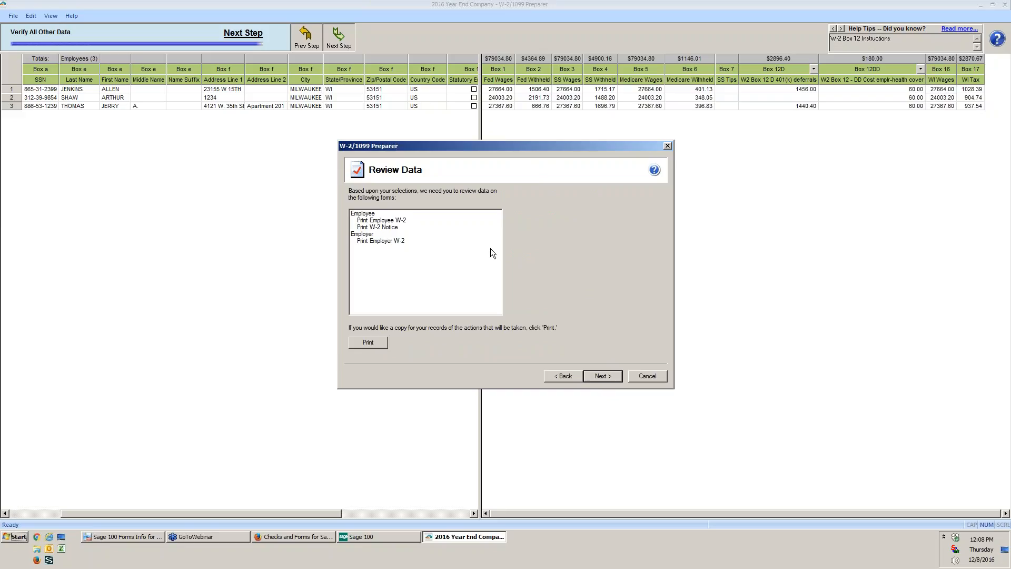
pyautogui.click(602, 376)
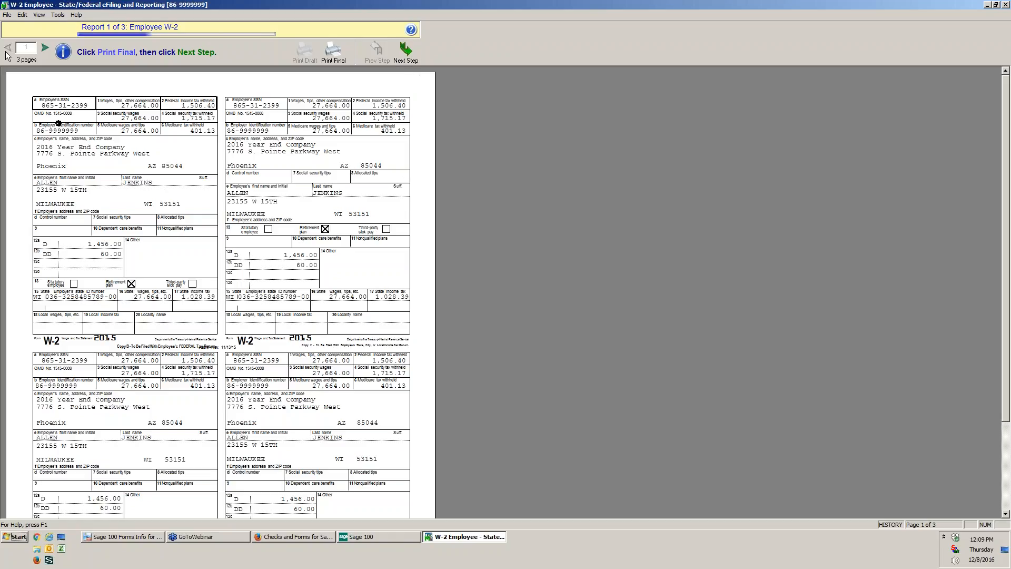
# - Review each employee's W-2 page and start the final print on 4 part perforated W-2 paper
pyautogui.click(44, 48)
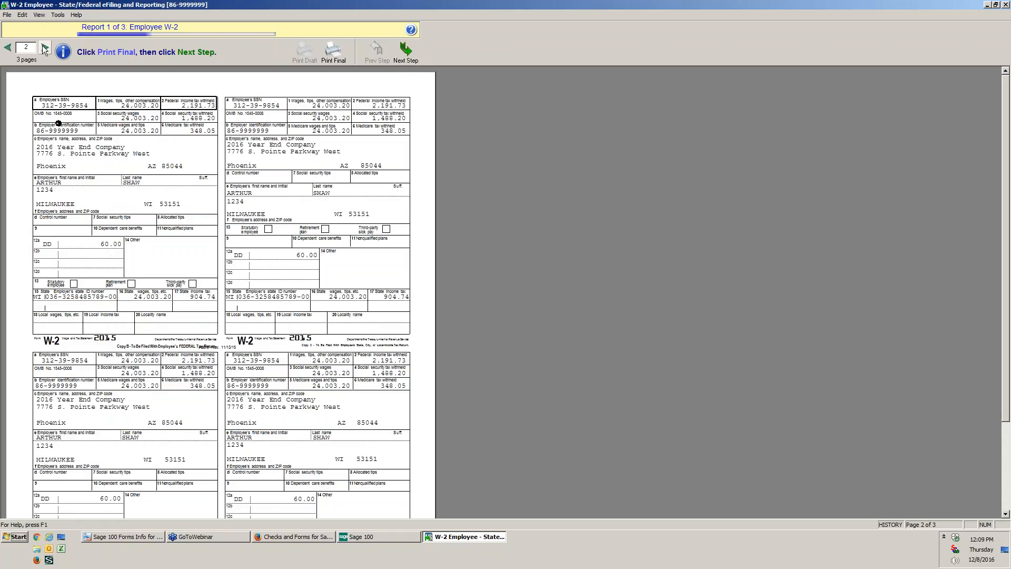
pyautogui.click(45, 48)
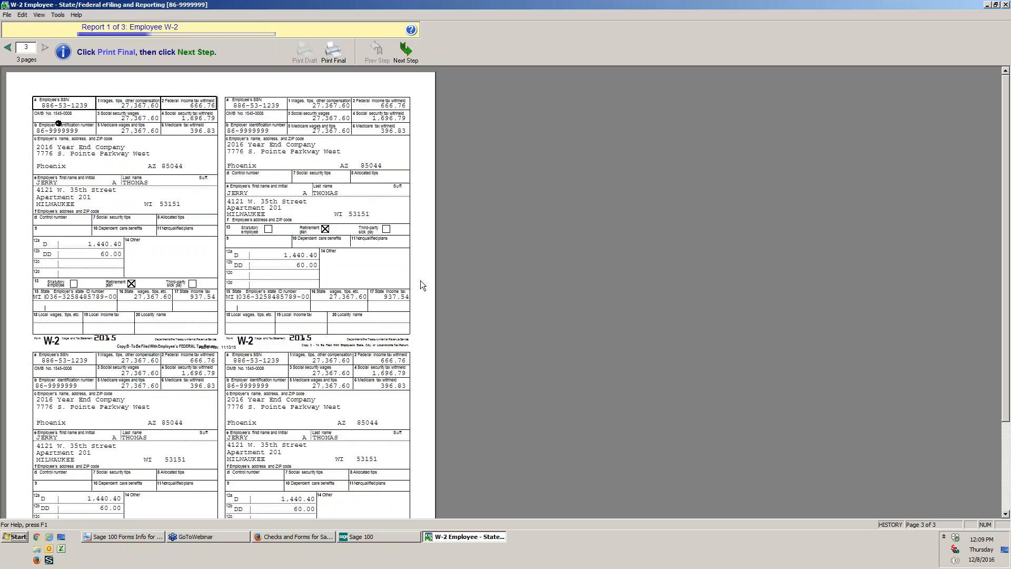
pyautogui.click(337, 56)
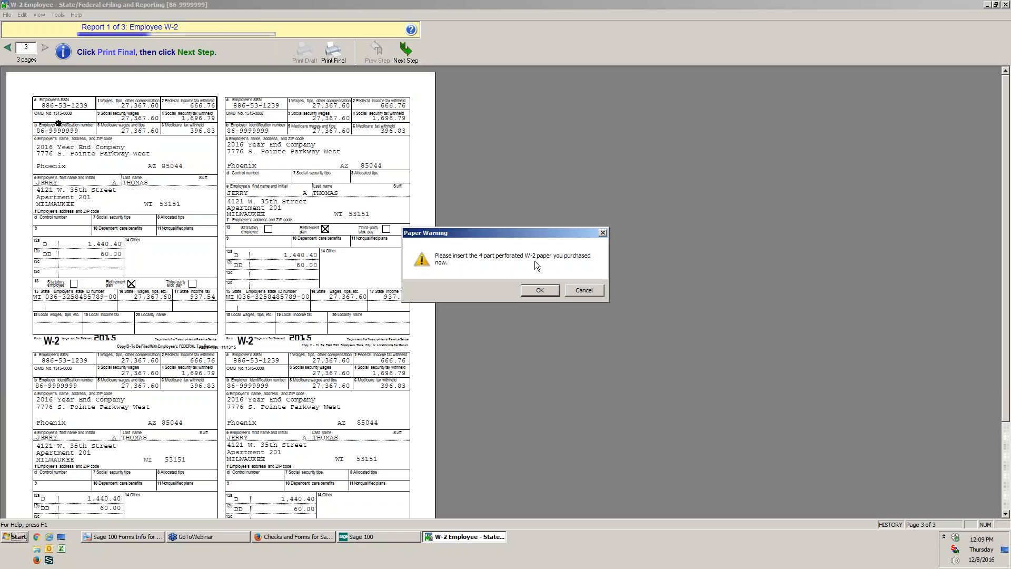
pyautogui.click(539, 291)
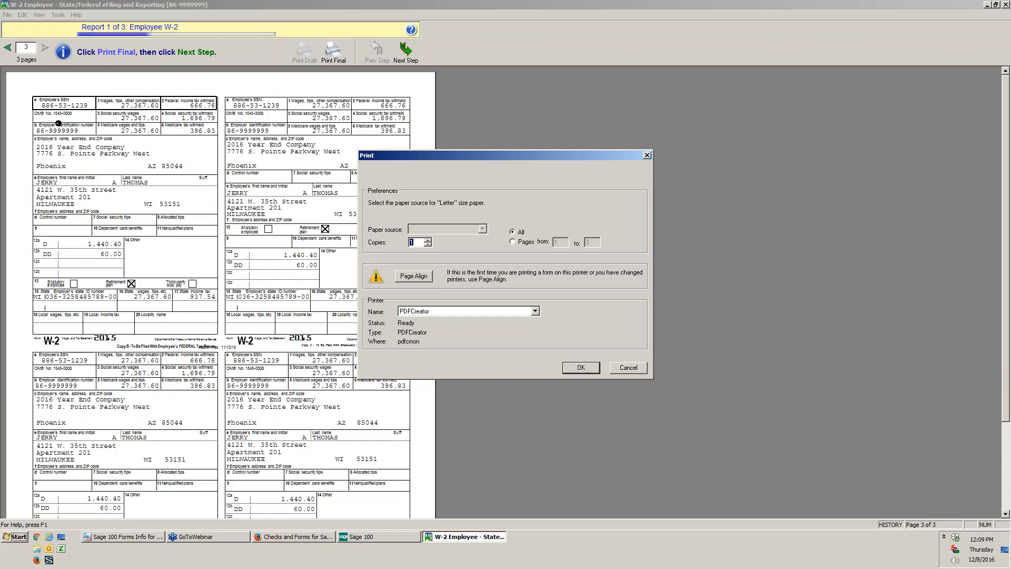
# - Open Page Align for the W-2 print, shift the horizontal offset in both directions, and accept the alignment
pyautogui.click(420, 279)
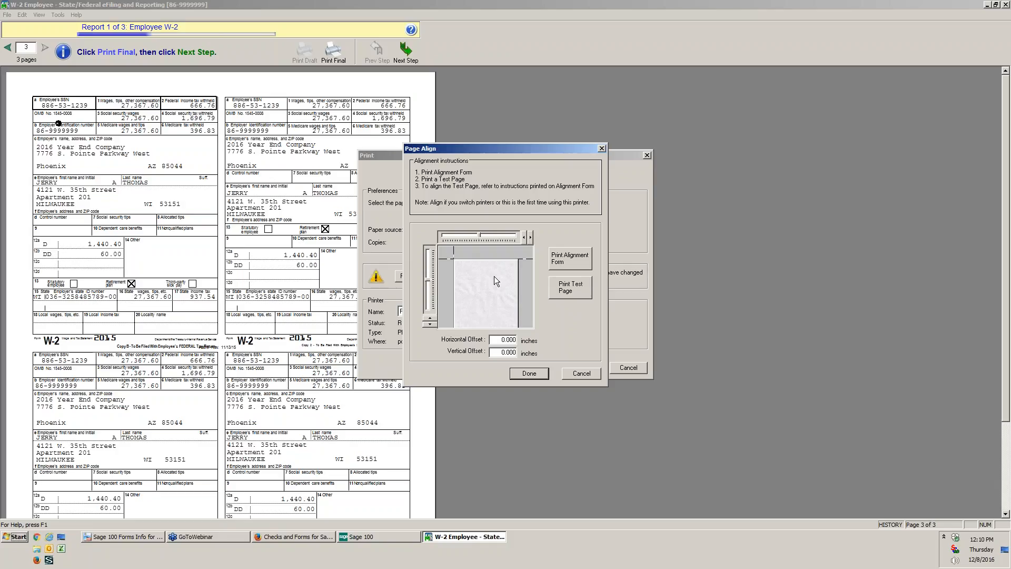
pyautogui.click(532, 236)
pyautogui.click(532, 236)
pyautogui.click(532, 236)
pyautogui.click(532, 235)
pyautogui.click(524, 237)
pyautogui.click(524, 237)
pyautogui.click(524, 237)
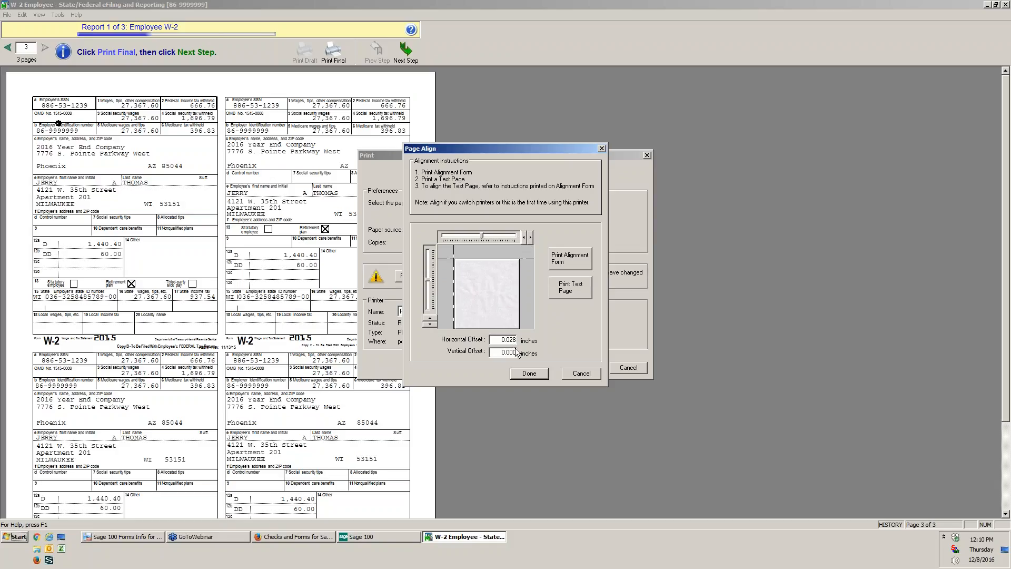
pyautogui.click(525, 237)
pyautogui.click(525, 237)
pyautogui.click(525, 237)
pyautogui.click(530, 237)
pyautogui.click(536, 376)
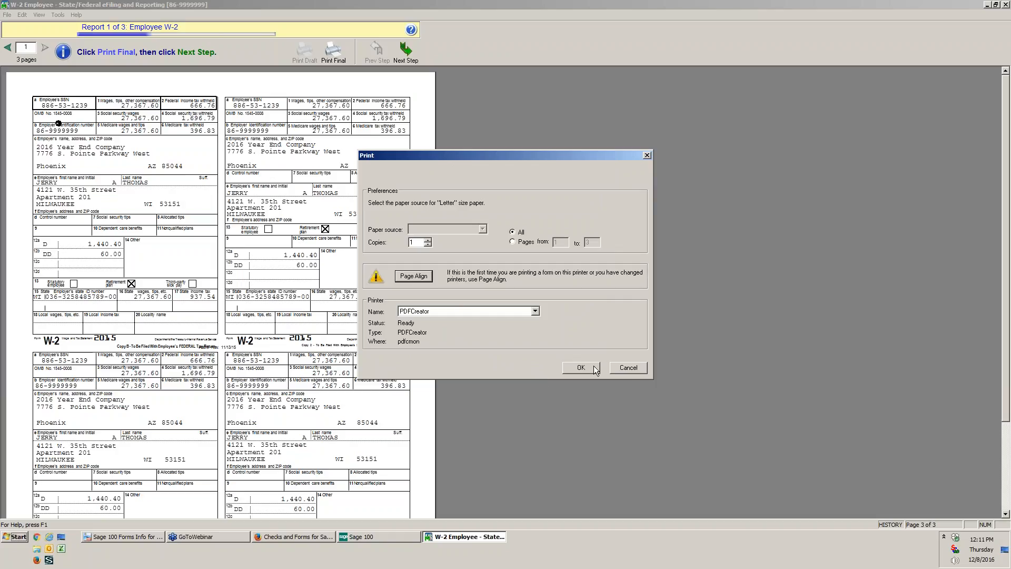
# - Print the employee W-2s to PDFCreator, declining its update, and save W-2 Employee.pdf on the Desktop over the existing file
pyautogui.click(123, 536)
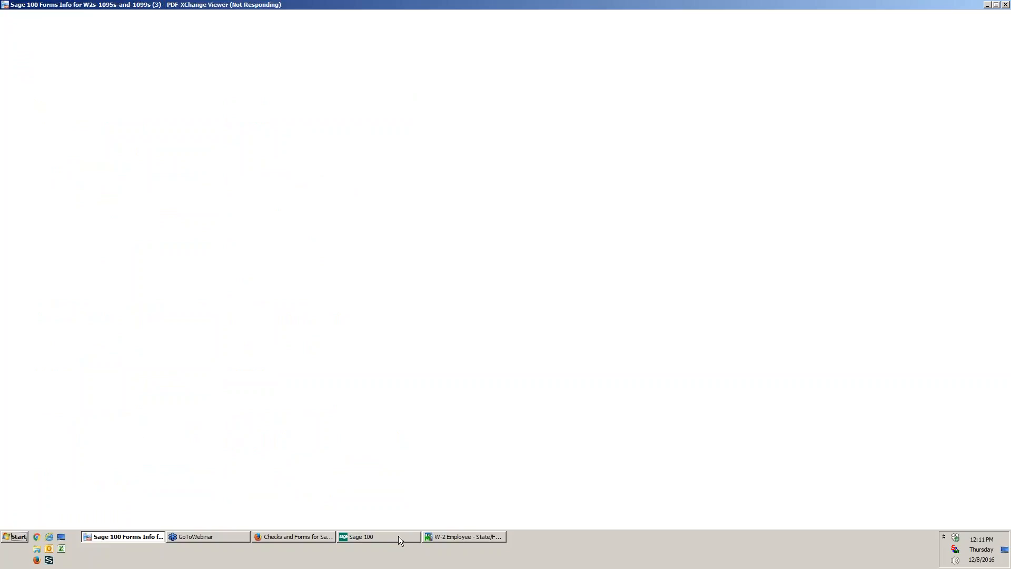
pyautogui.click(453, 538)
pyautogui.click(581, 368)
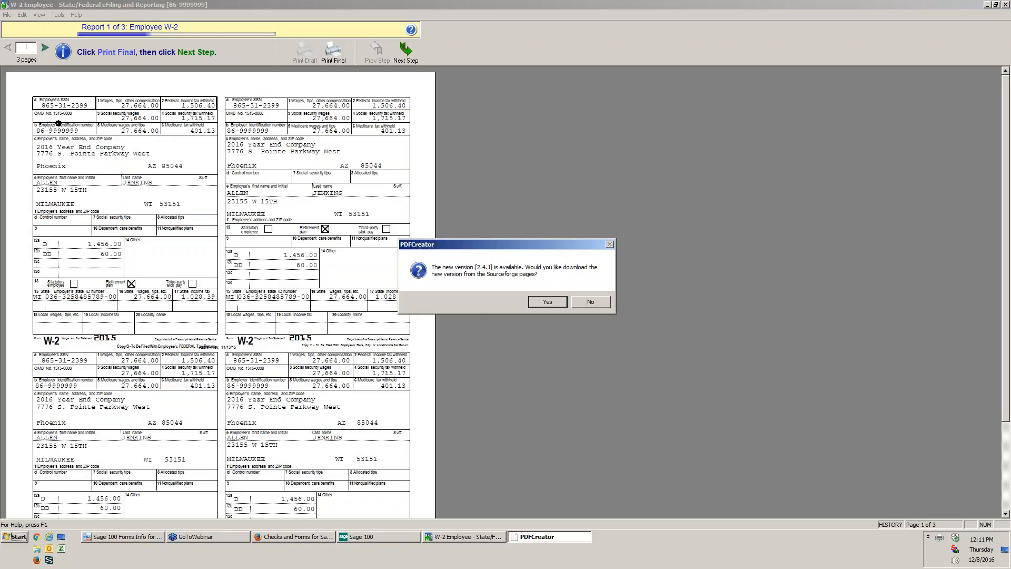
pyautogui.click(591, 302)
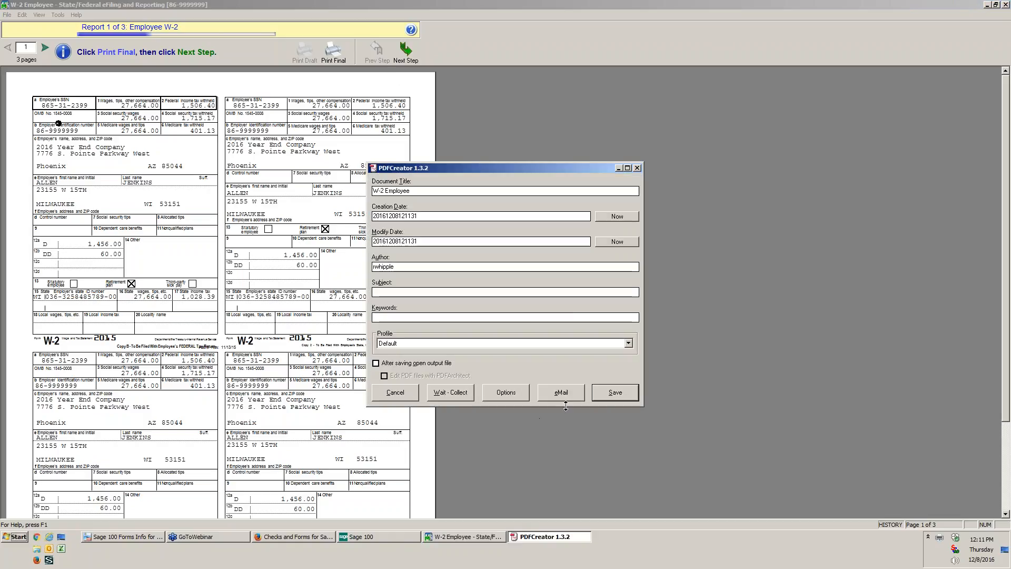
pyautogui.click(618, 391)
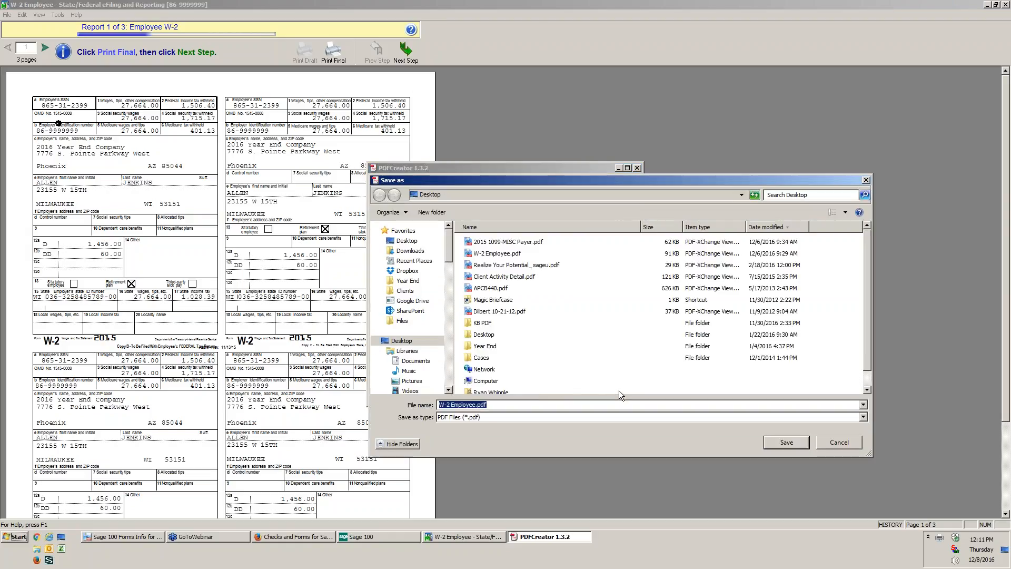
pyautogui.click(408, 241)
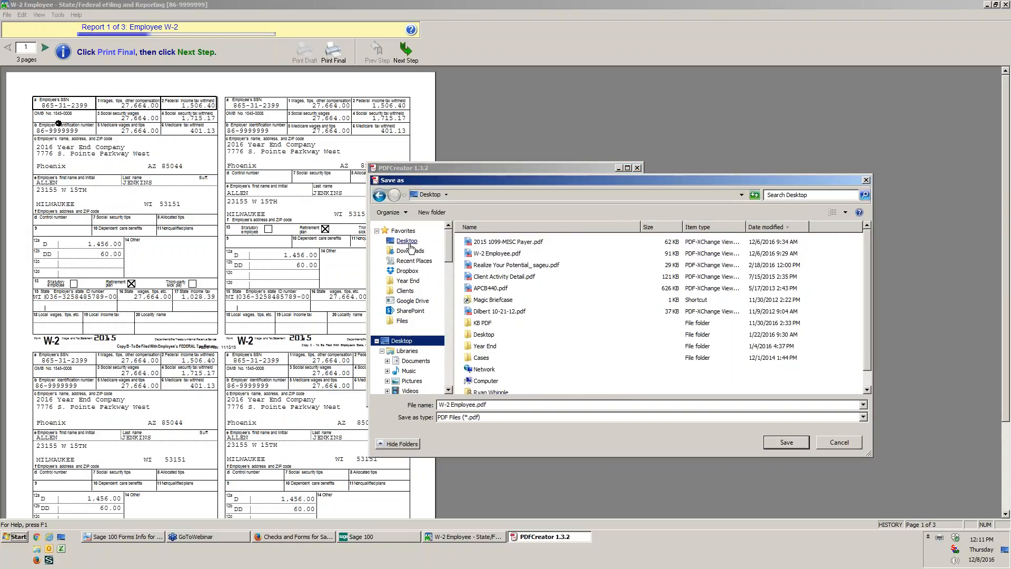
pyautogui.click(791, 443)
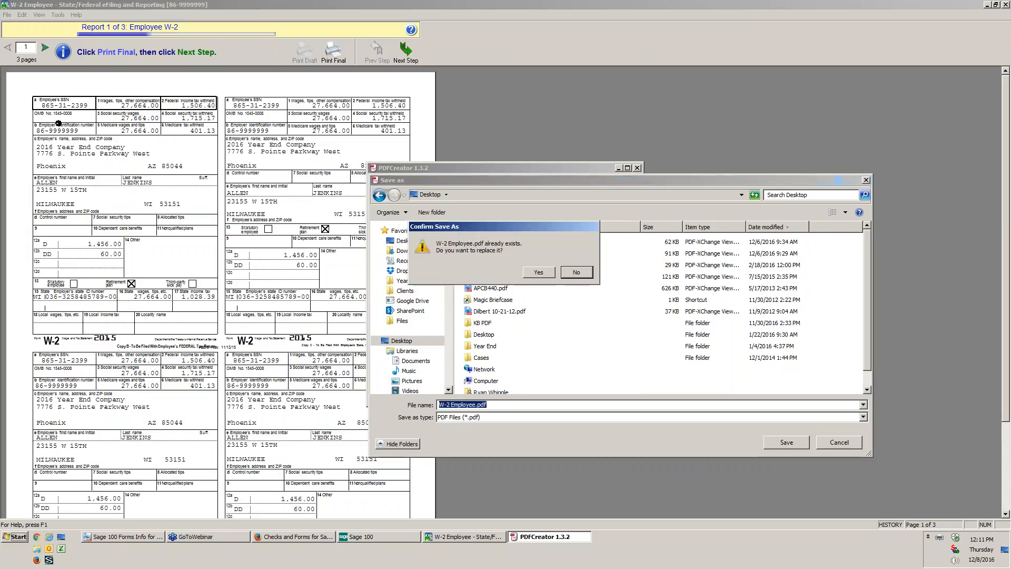
pyautogui.click(540, 273)
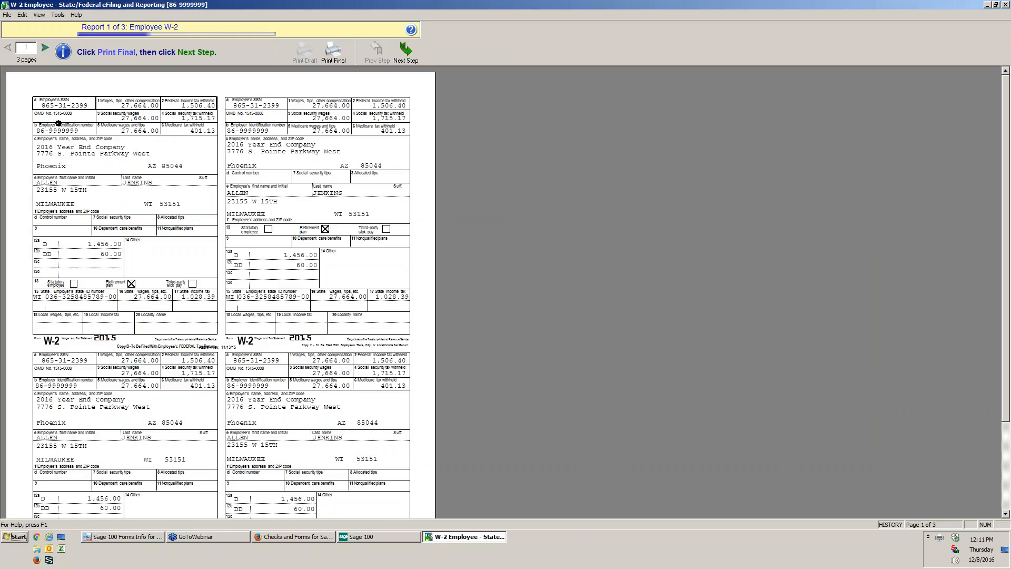
# - Advance through the Employer W-2 and W-2 Notice reports without printing them, and close the W-2 History File Options
pyautogui.click(402, 55)
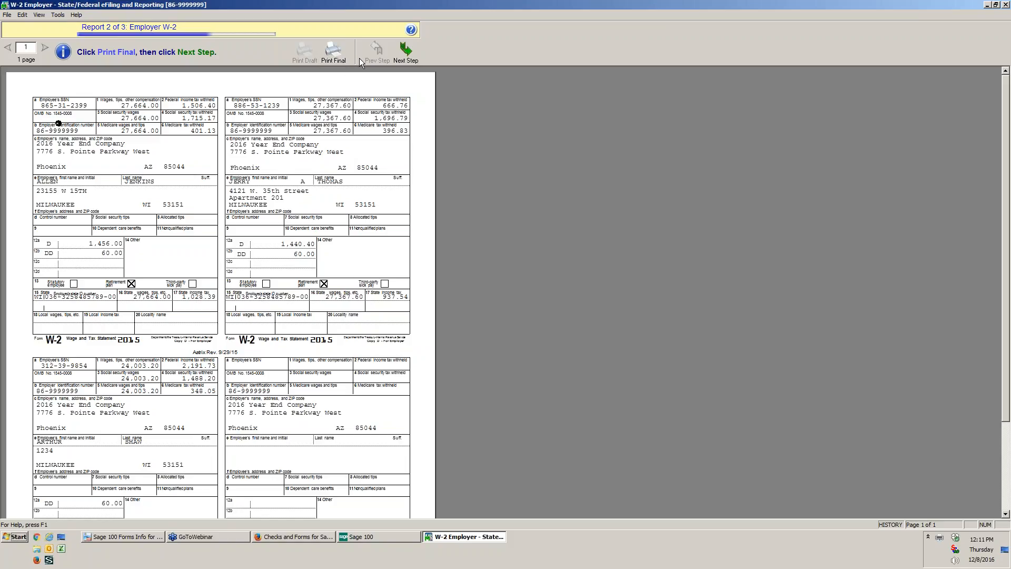
pyautogui.click(406, 51)
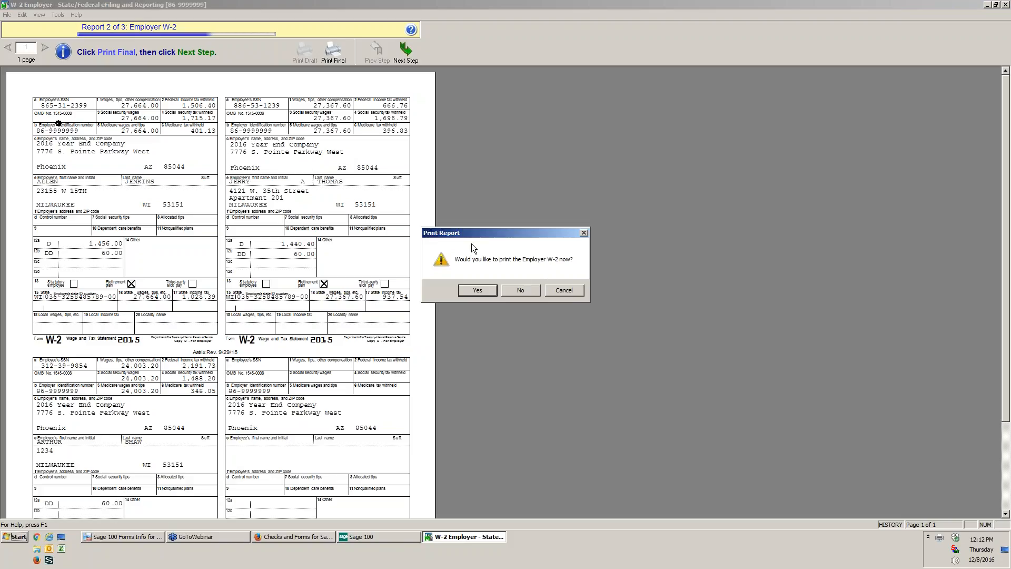
pyautogui.click(520, 291)
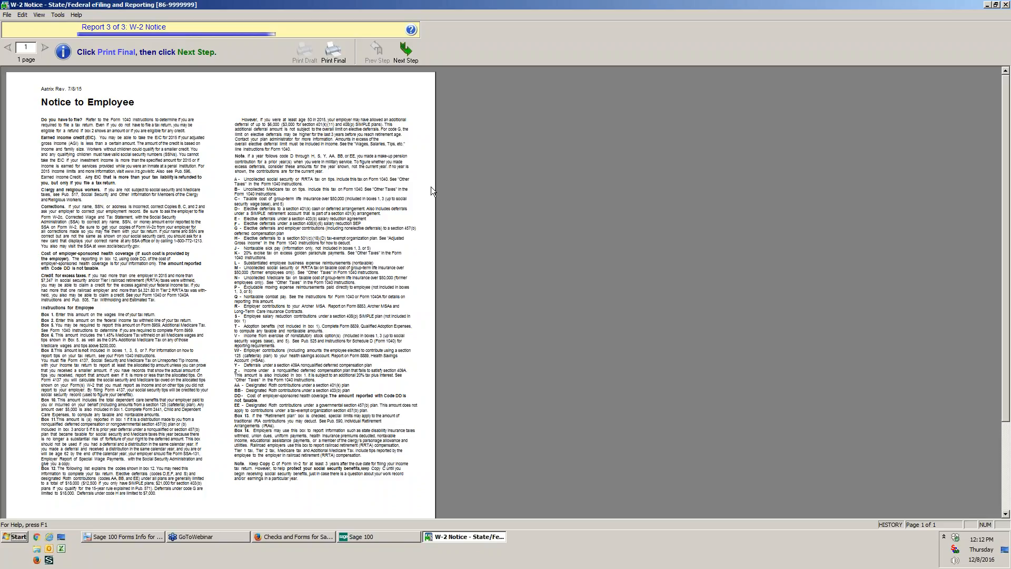
pyautogui.click(333, 51)
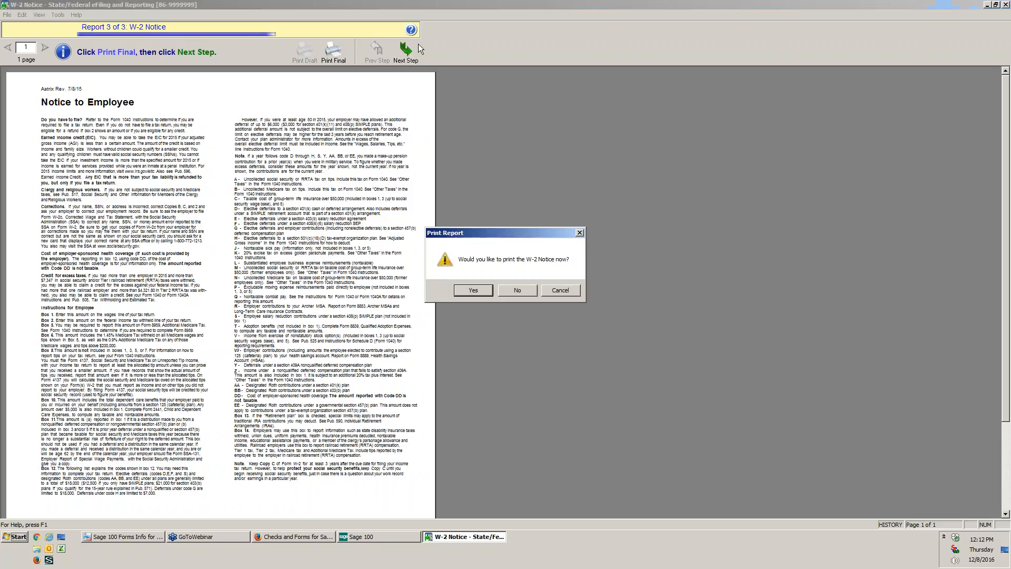
pyautogui.click(516, 289)
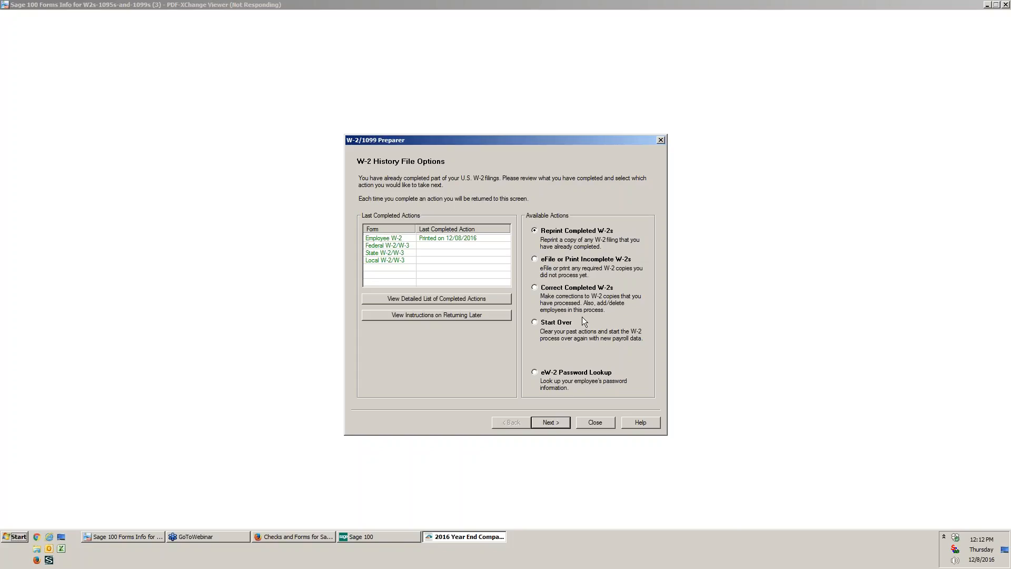
pyautogui.click(606, 421)
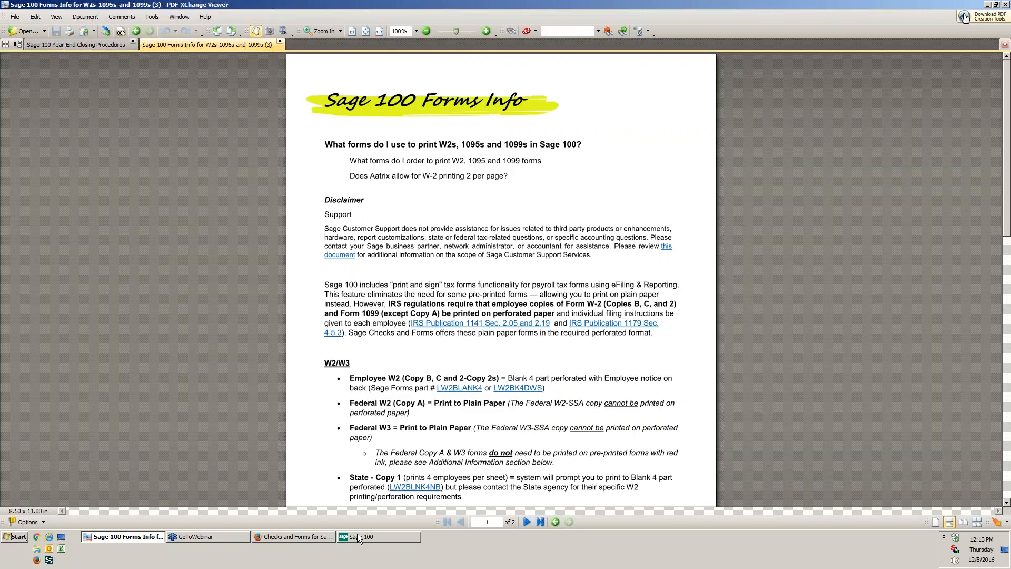
# - Switch to Sage 100 and open Form 1099 eFiling and Reporting from the Accounts Payable reports
pyautogui.click(357, 535)
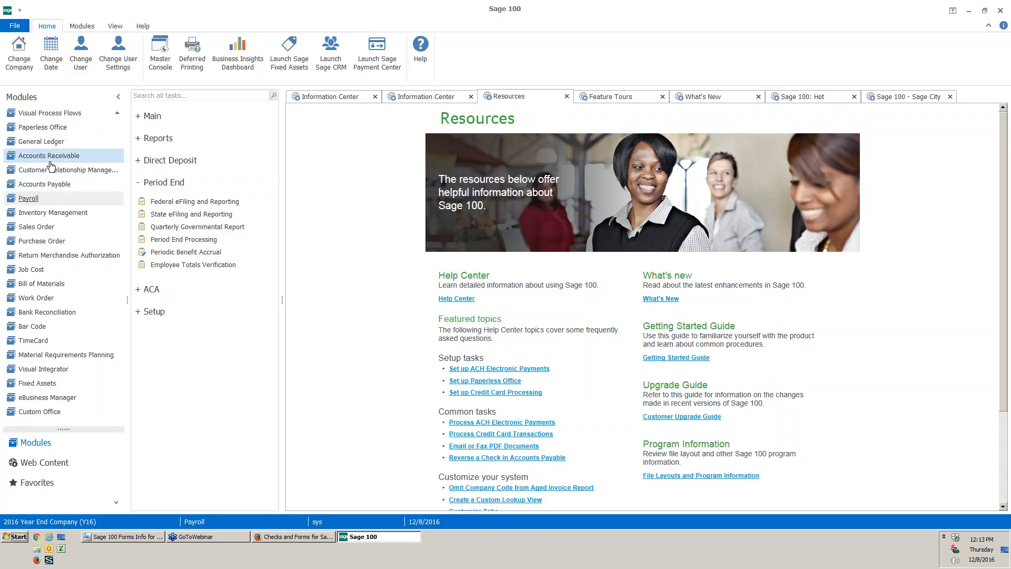
pyautogui.click(44, 183)
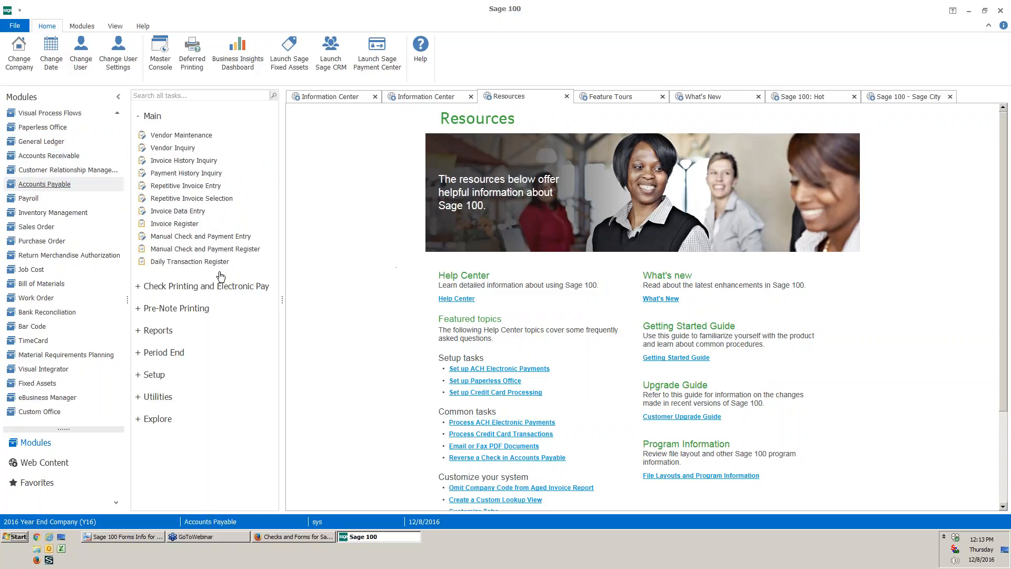
pyautogui.click(168, 332)
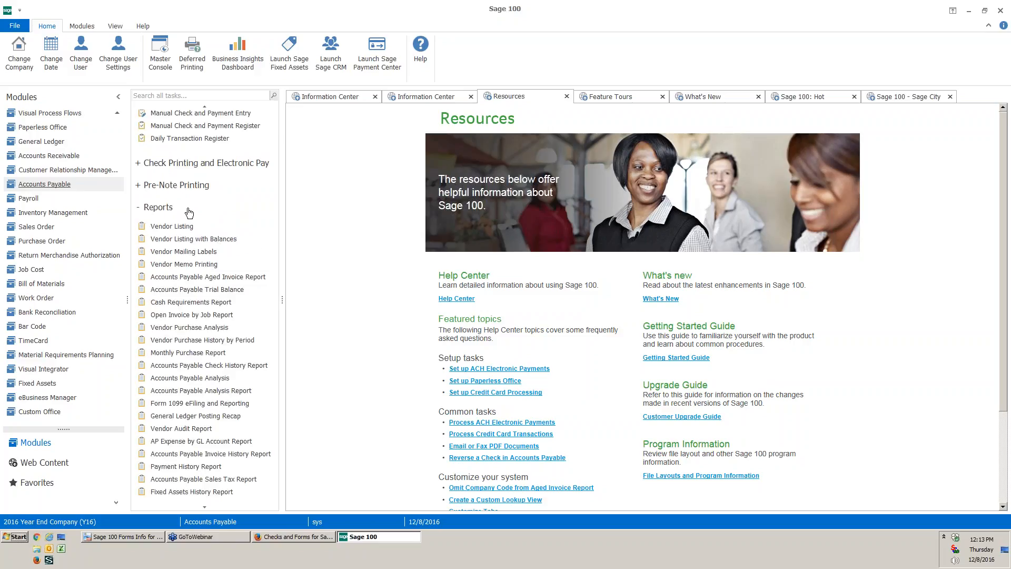
pyautogui.click(221, 408)
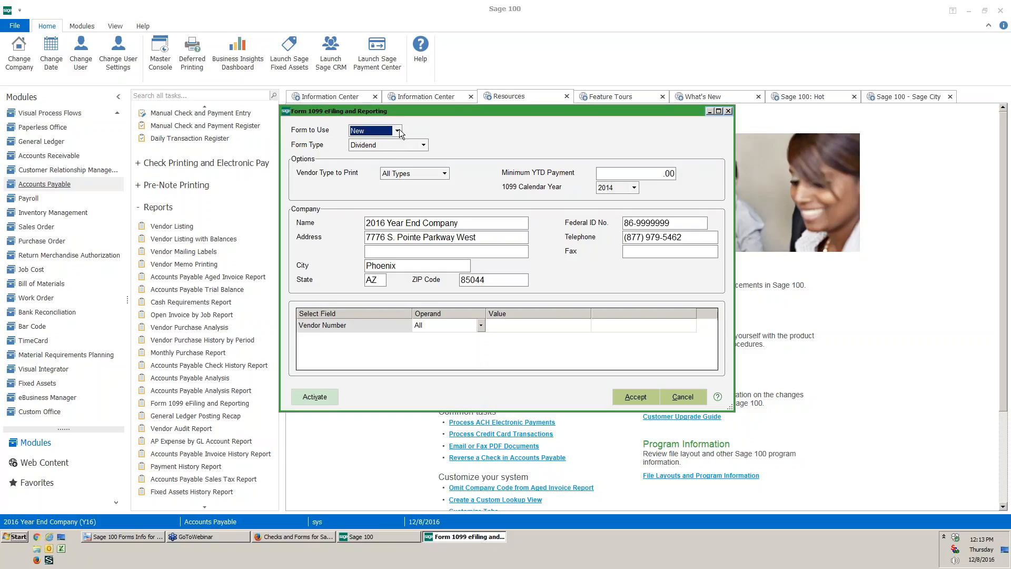
# - Set the 1099 form type to Miscellaneous and the minimum YTD payment to 600.00, keeping 2014 as the calendar year
pyautogui.click(425, 147)
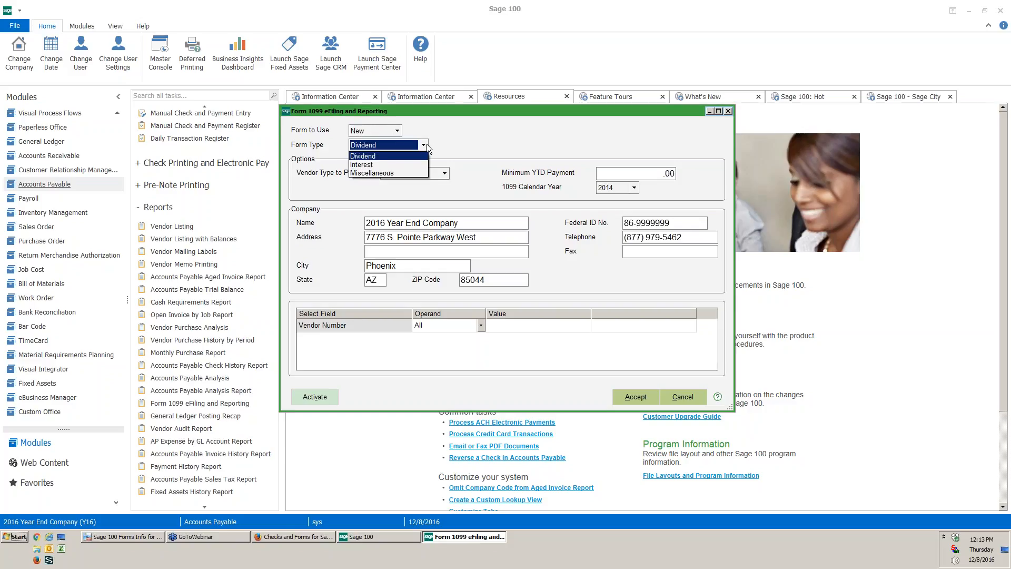
pyautogui.click(410, 174)
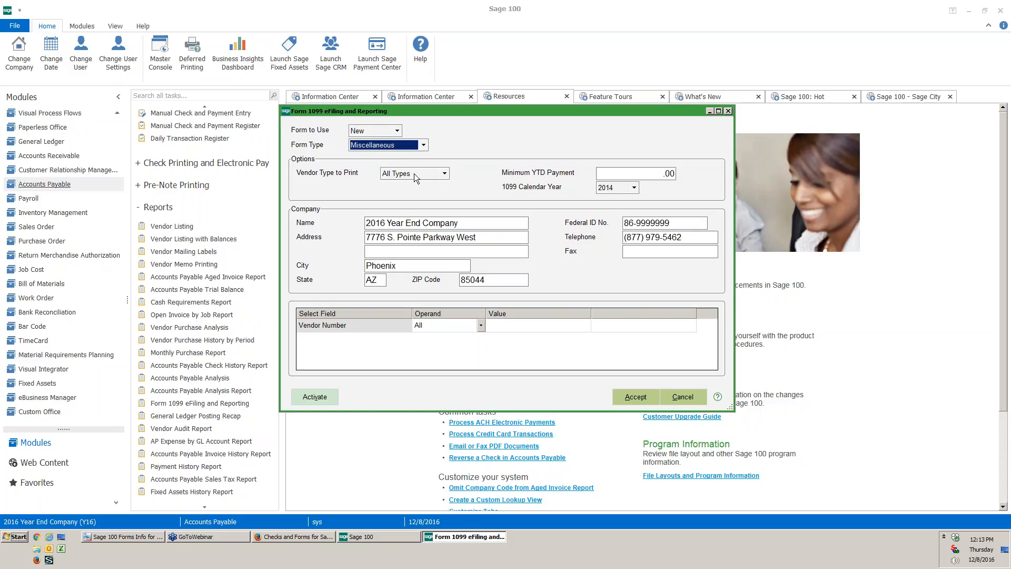
pyautogui.moveTo(633, 173); pyautogui.dragTo(675, 173)
pyautogui.write('.600.')
pyautogui.press('Tab')
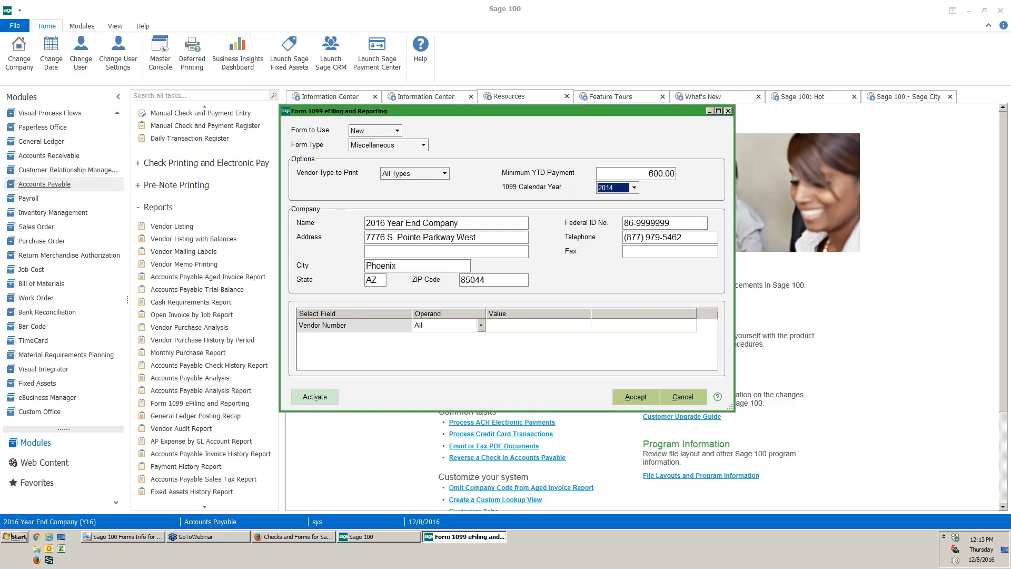
pyautogui.click(635, 188)
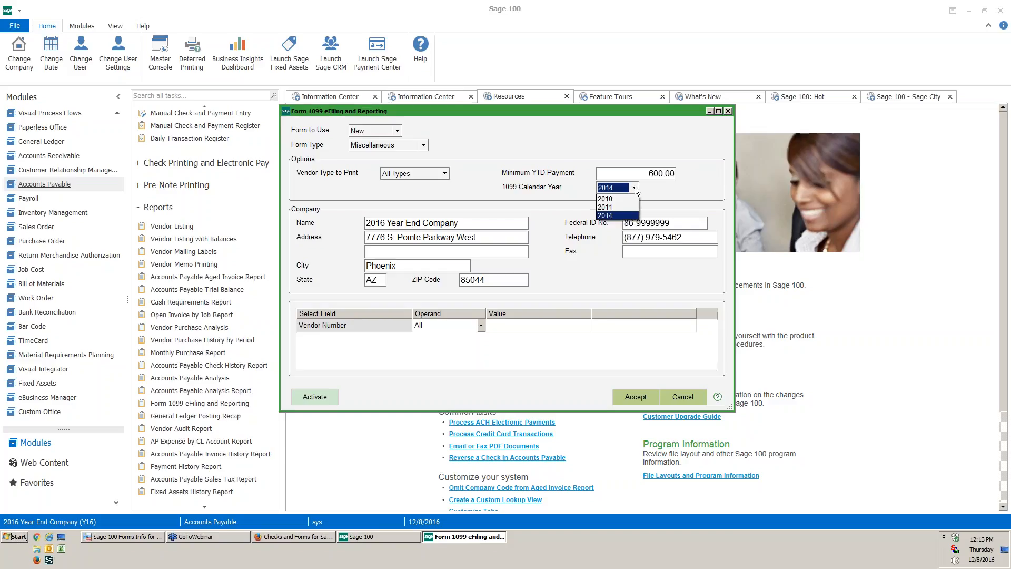
pyautogui.click(688, 191)
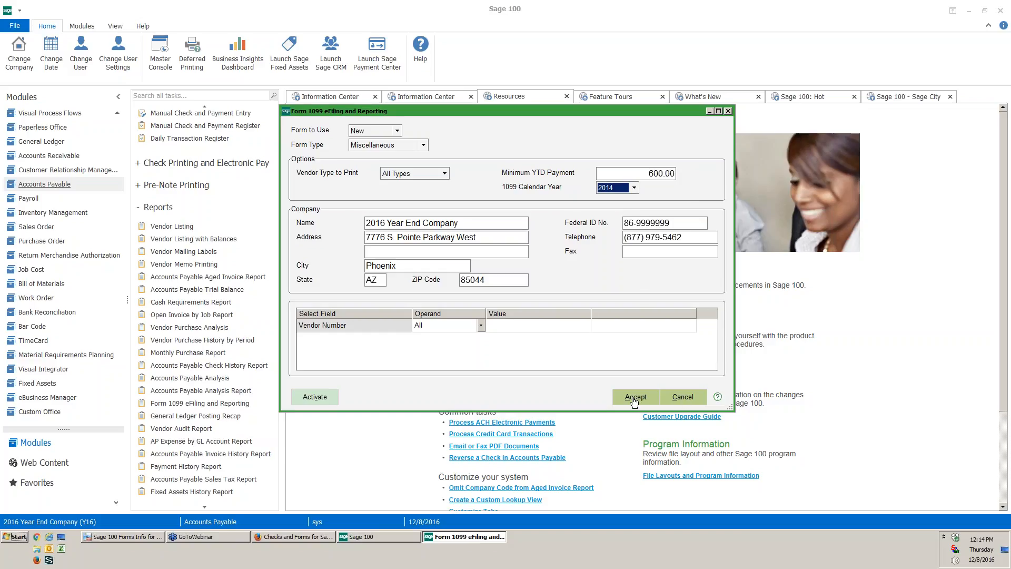
# - Minimize the Form 1099 eFiling and Reporting window and open the Payment History Report from the Accounts Payable reports
pyautogui.moveTo(580, 110); pyautogui.dragTo(703, 139)
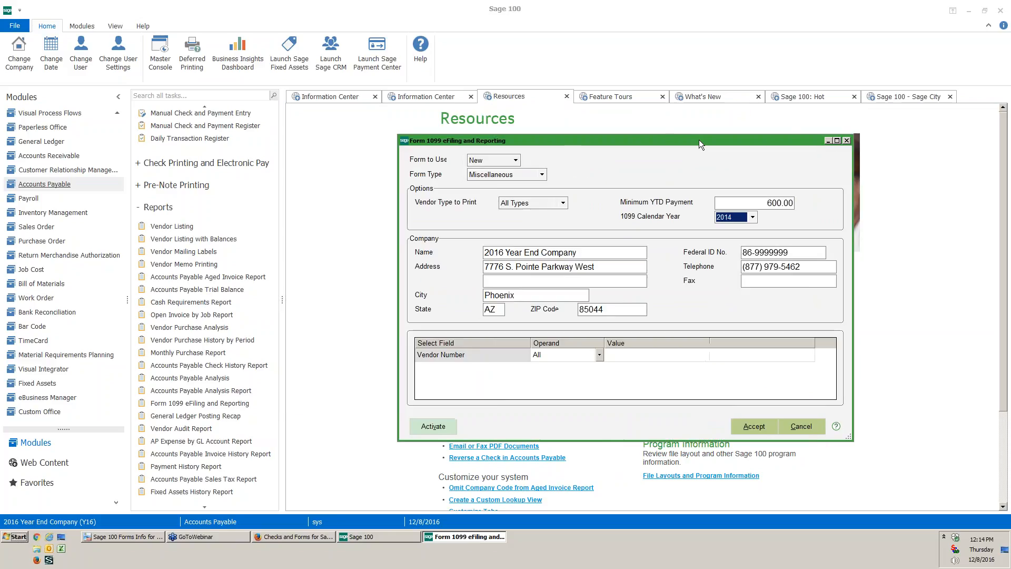
pyautogui.click(838, 141)
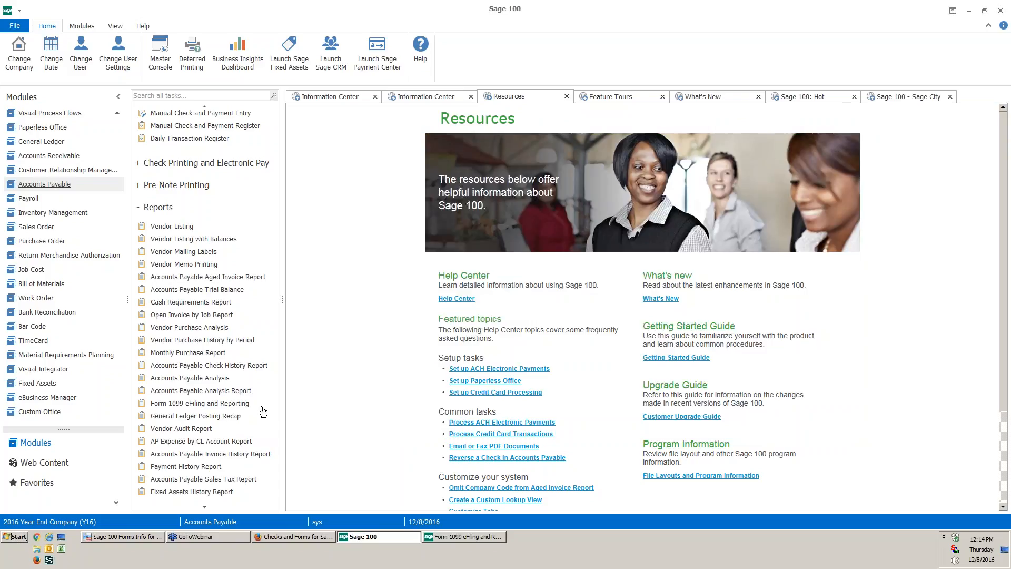
pyautogui.scroll(-2, 238, 454)
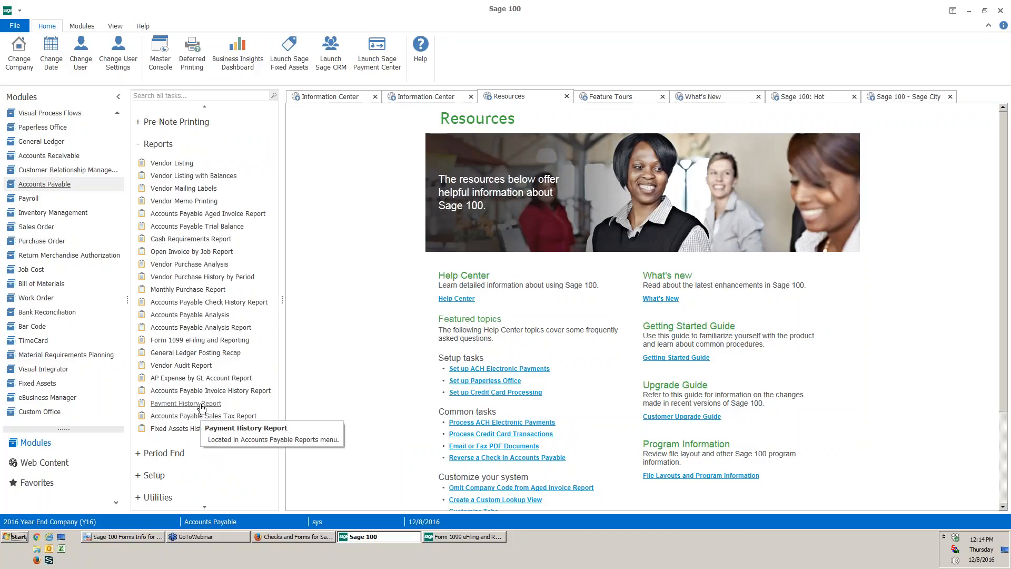
pyautogui.click(202, 408)
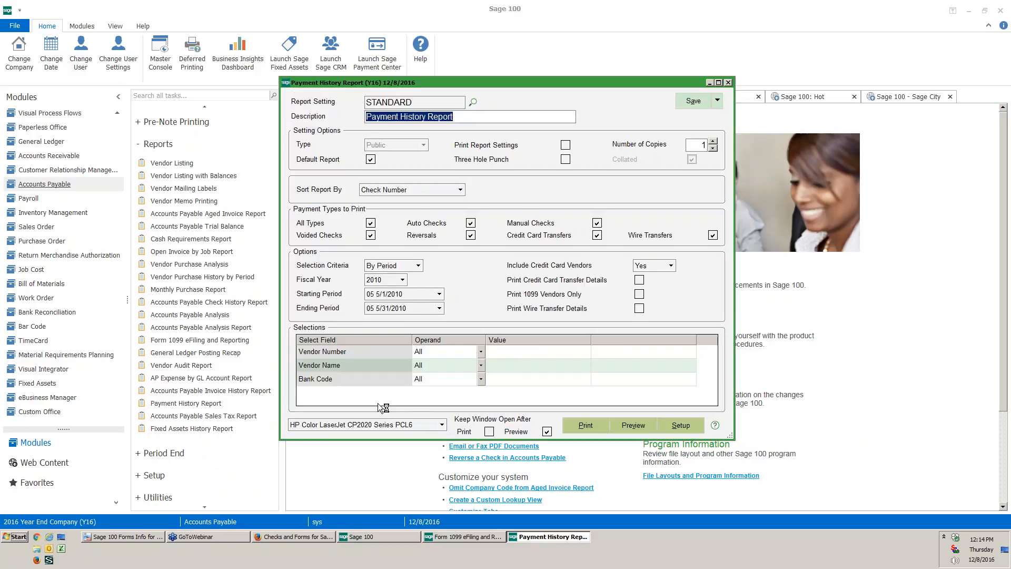
pyautogui.click(439, 293)
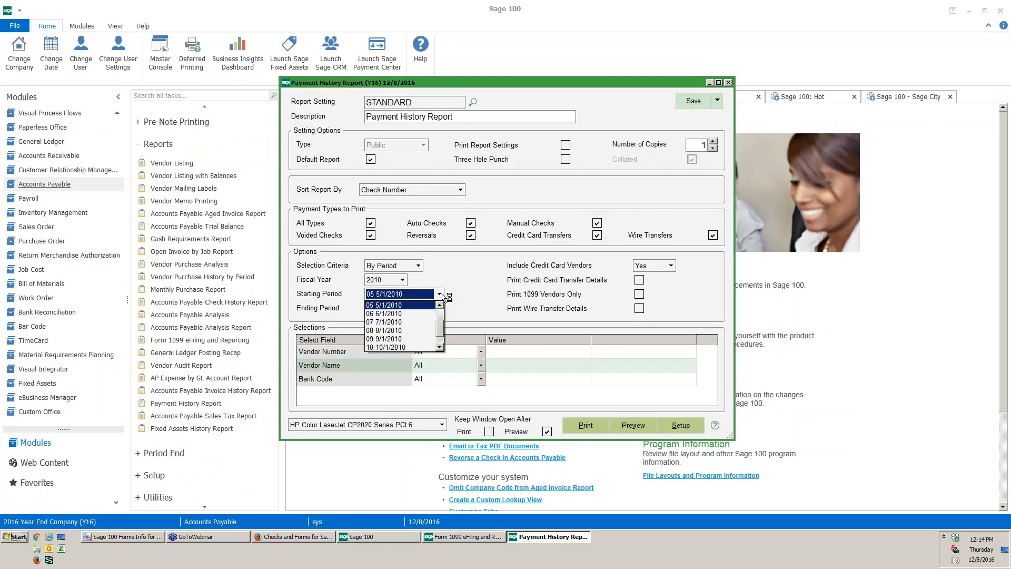
pyautogui.scroll(2, 442, 328)
pyautogui.click(416, 305)
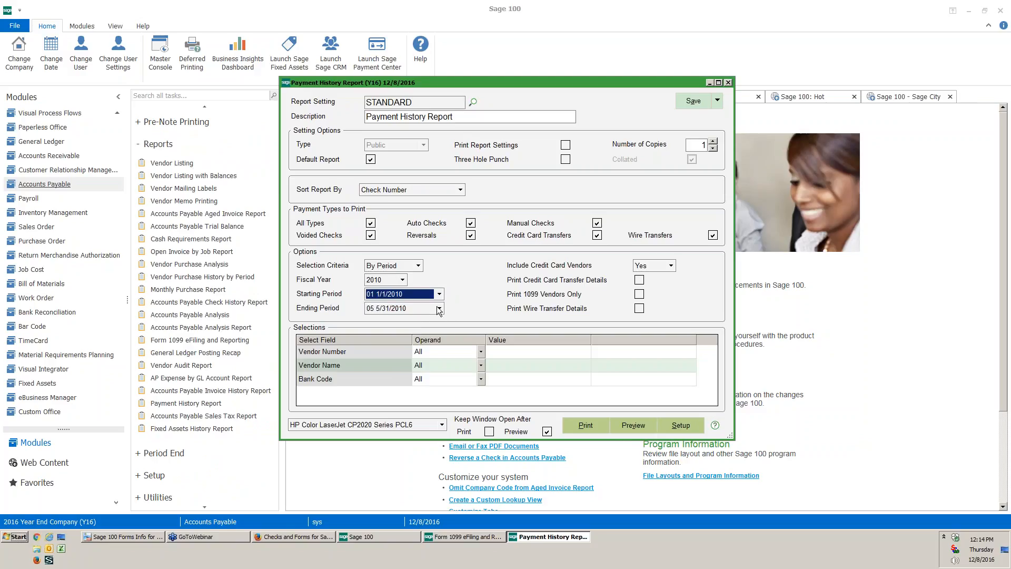
pyautogui.click(440, 310)
pyautogui.scroll(-2, 442, 303)
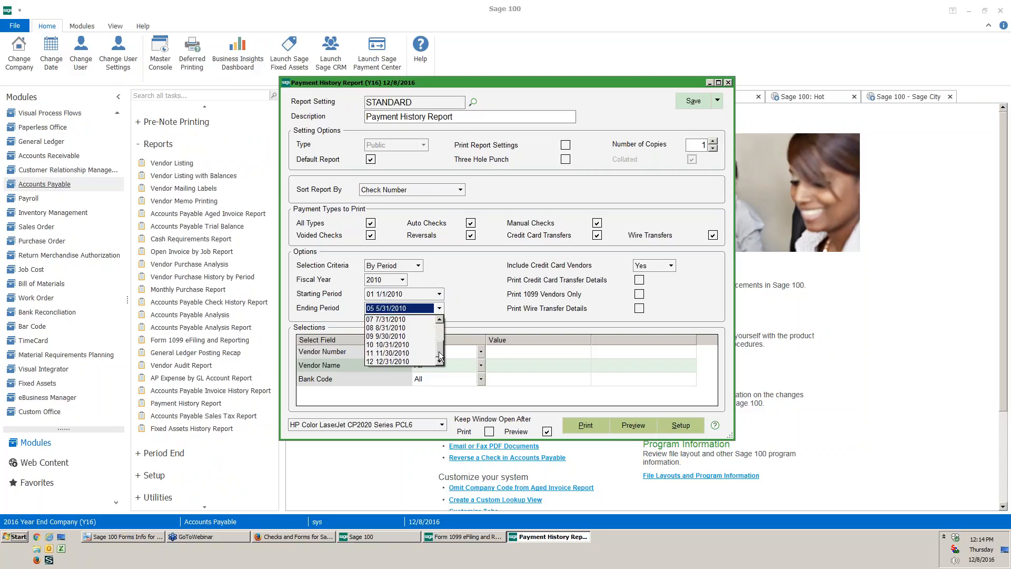
pyautogui.click(440, 295)
pyautogui.click(415, 305)
# - Set the report's fiscal year to 2014, with starting period 01 1/1/2014 and ending period 12 12/31/2014
pyautogui.click(403, 279)
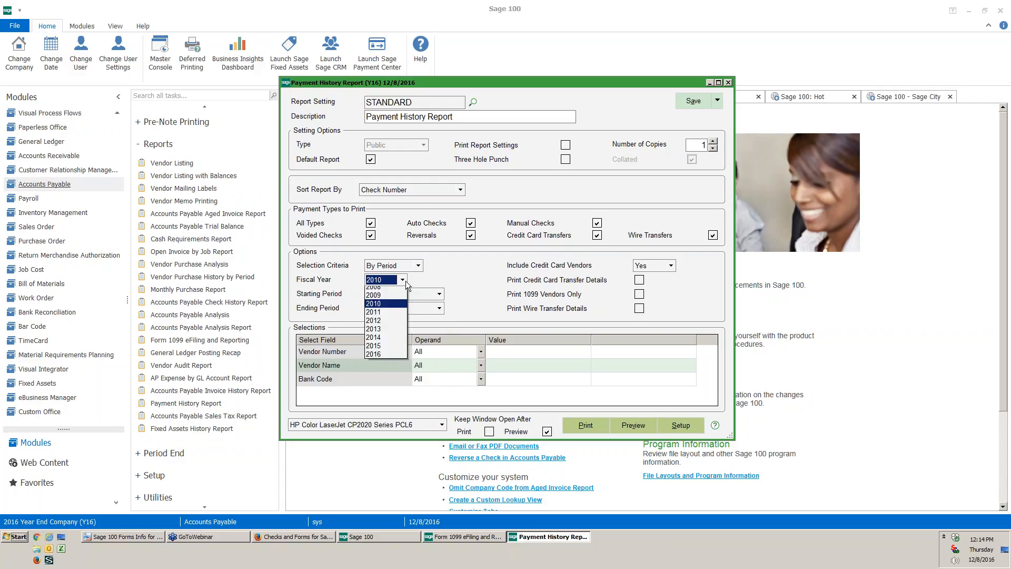
pyautogui.click(393, 340)
pyautogui.click(439, 295)
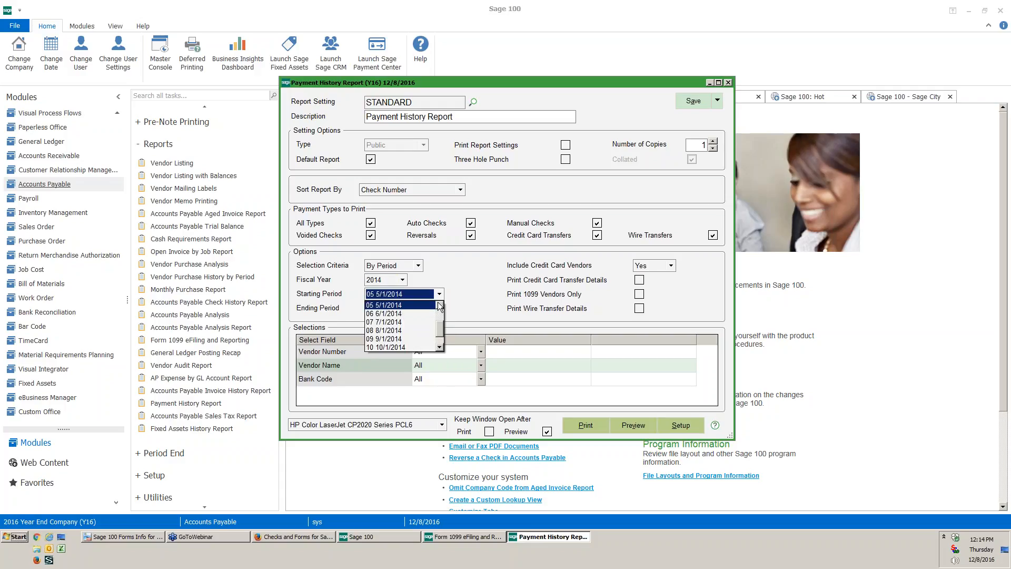
pyautogui.click(432, 305)
pyautogui.click(439, 308)
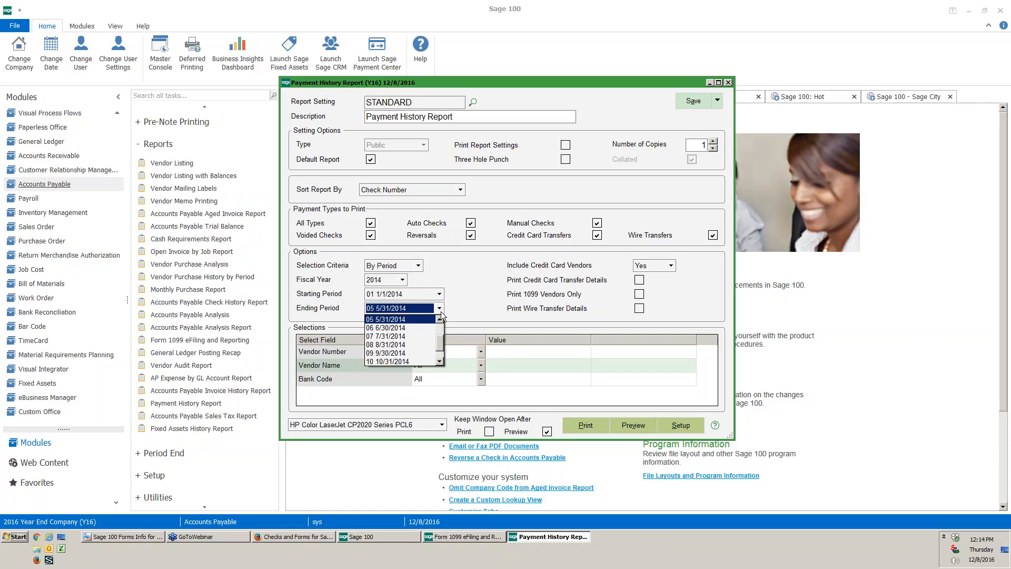
pyautogui.scroll(-2, 440, 348)
pyautogui.click(427, 362)
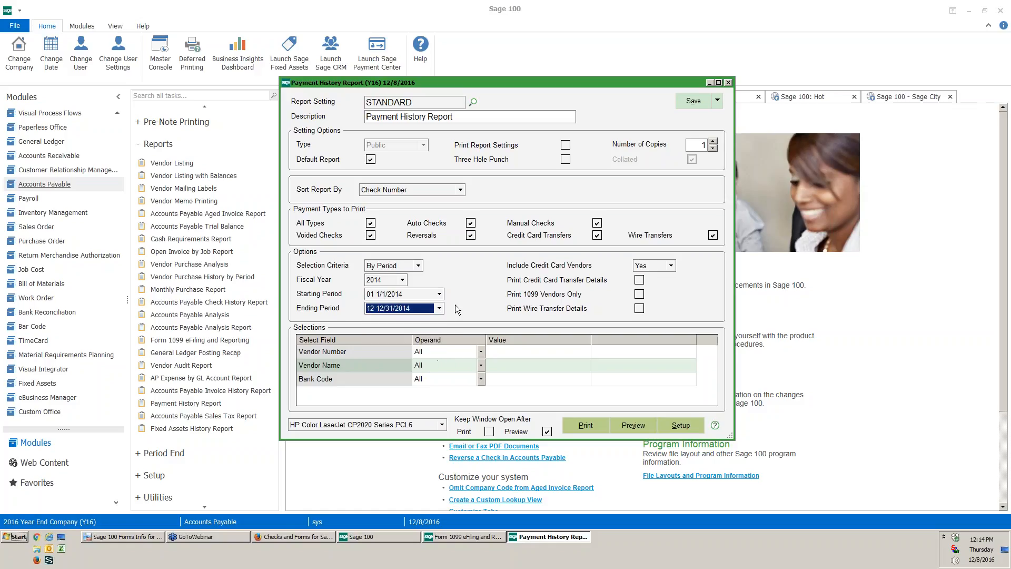
# - Preview the Payment History Report sorted by Vendor Number for 1099 vendors only, and close the preview and report windows
pyautogui.click(462, 190)
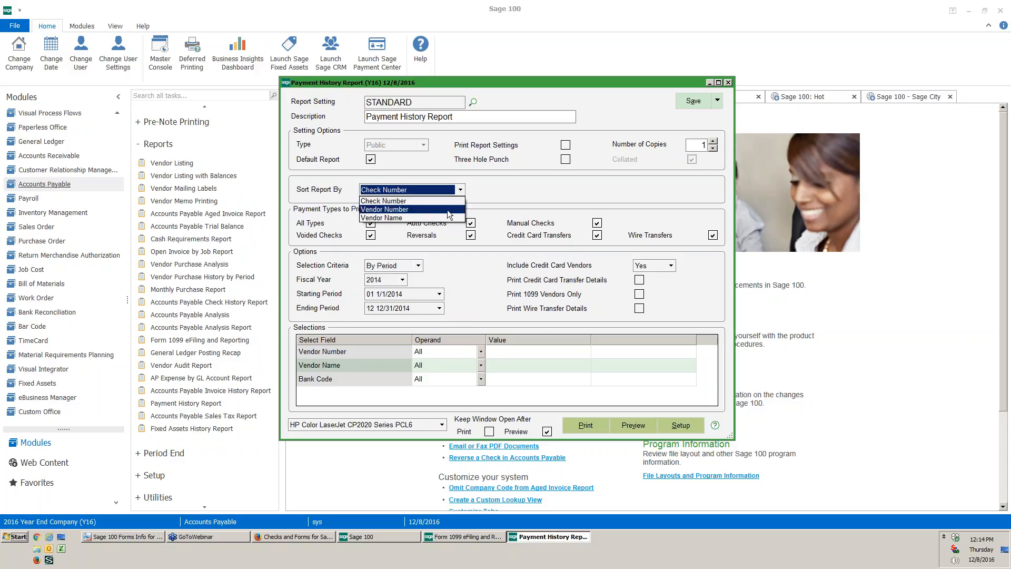
pyautogui.click(447, 209)
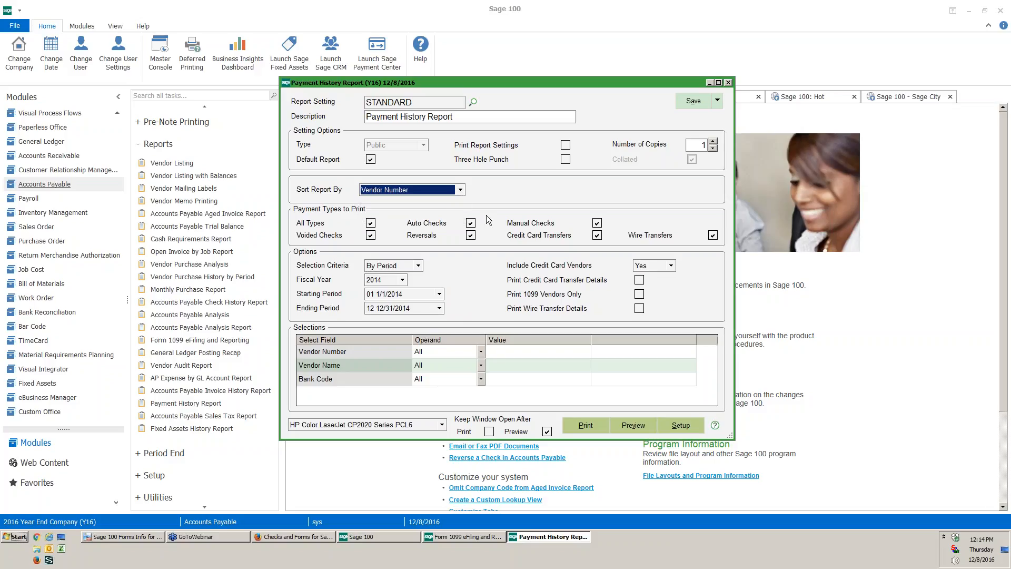
pyautogui.click(640, 294)
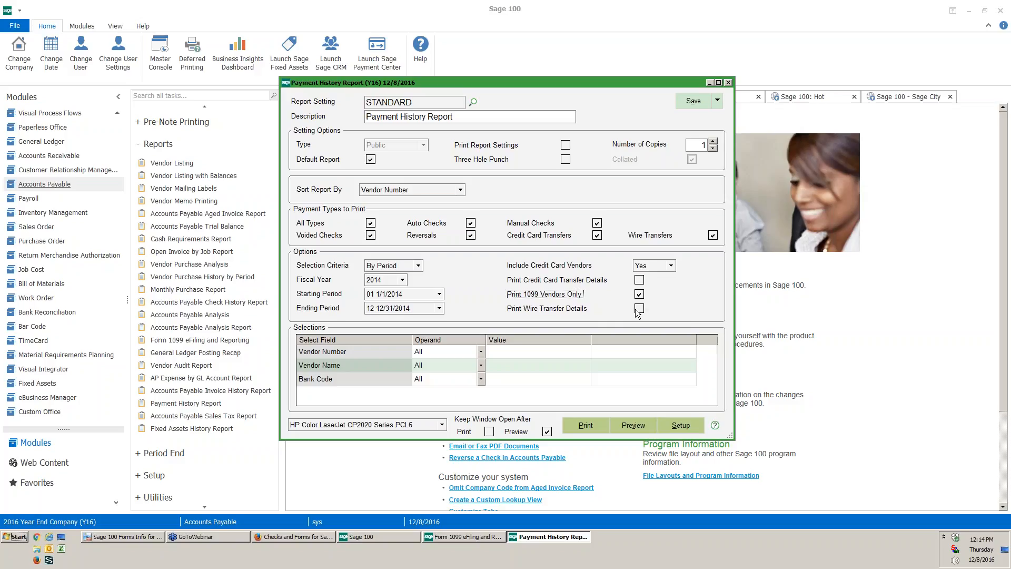
pyautogui.click(643, 427)
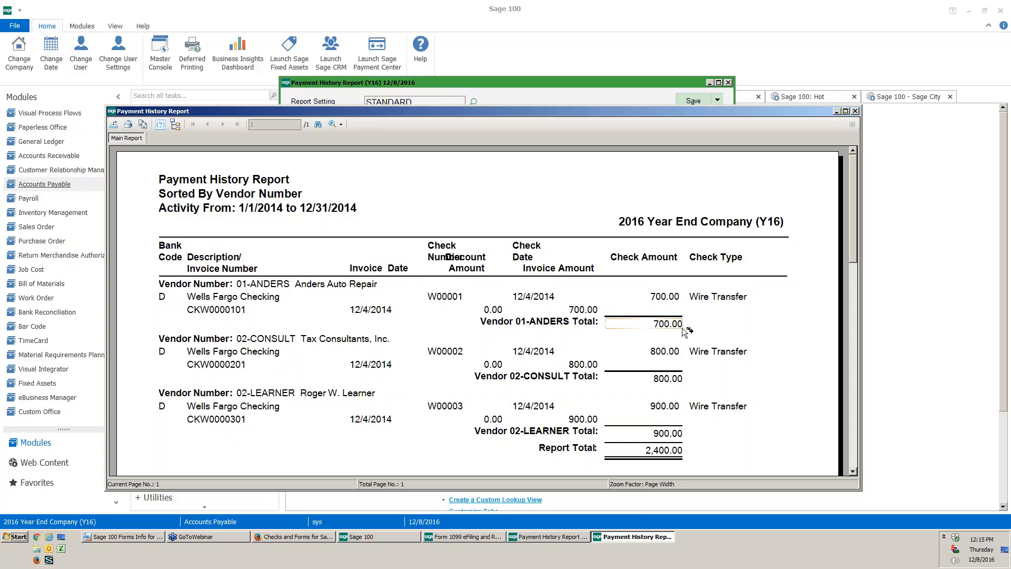
pyautogui.click(856, 111)
pyautogui.click(728, 84)
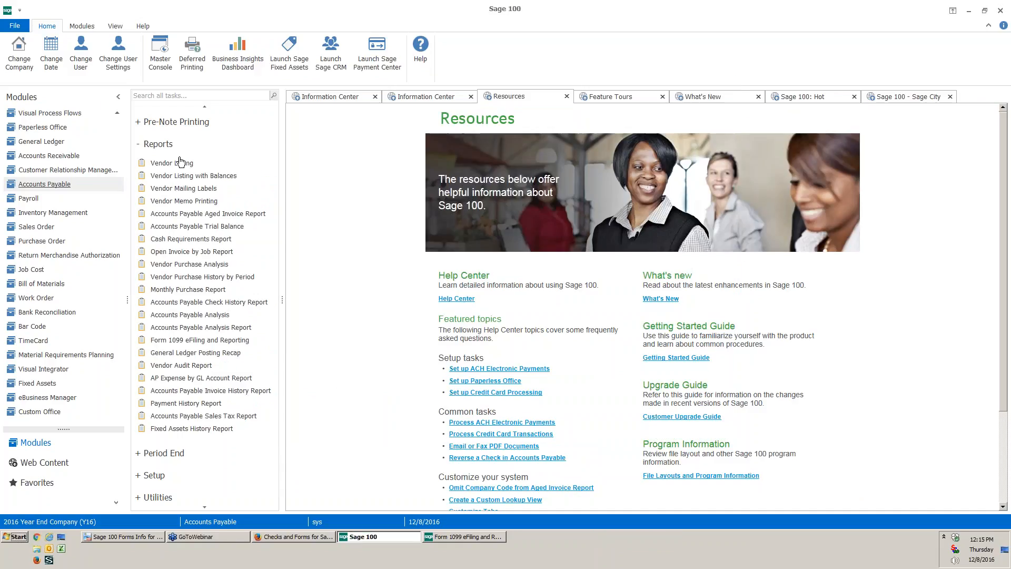
# - Open Vendor Maintenance and look up the vendor record for Anders Auto Repair
pyautogui.scroll(3, 247, 248)
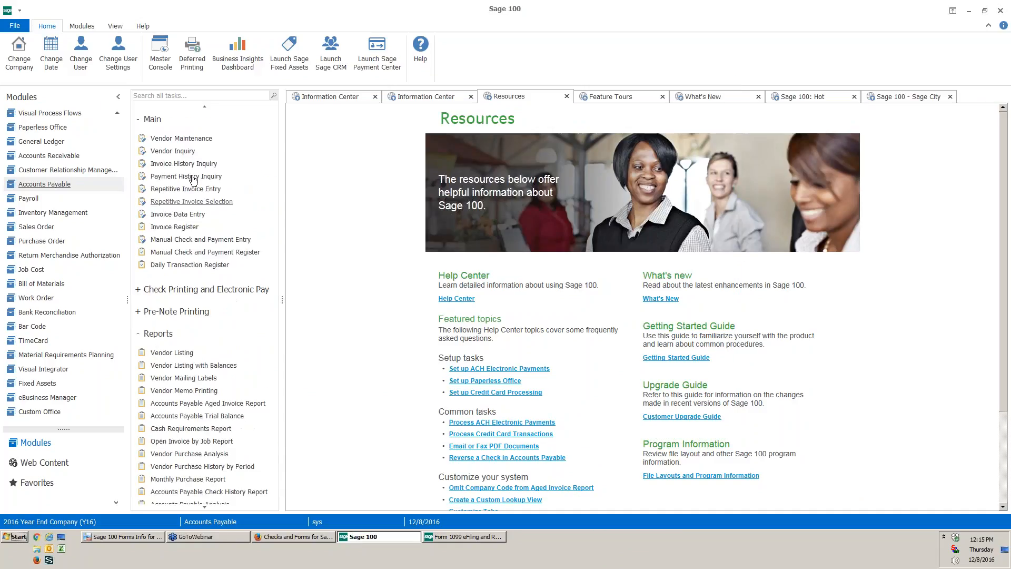
pyautogui.click(192, 140)
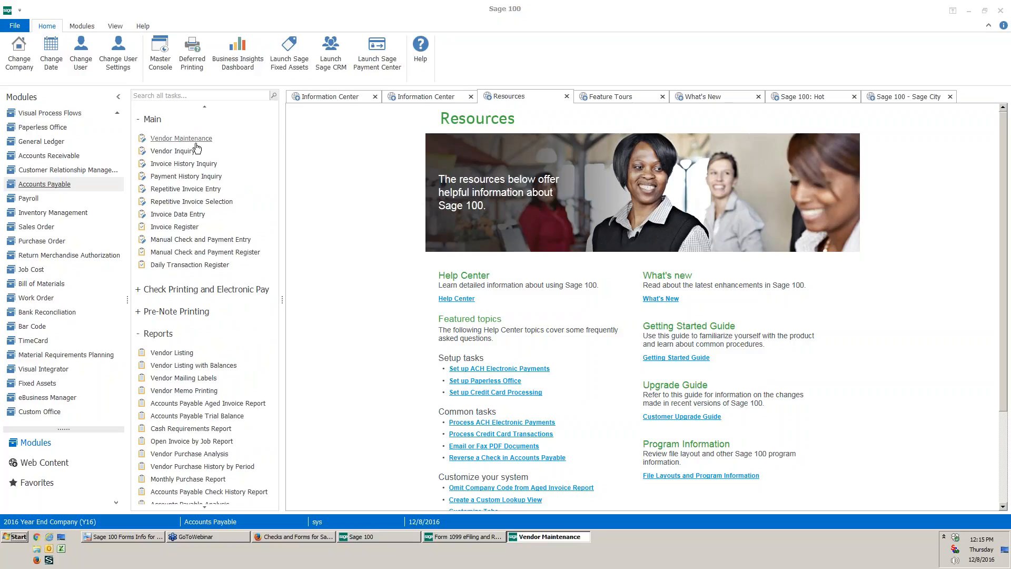
pyautogui.write('01-A')
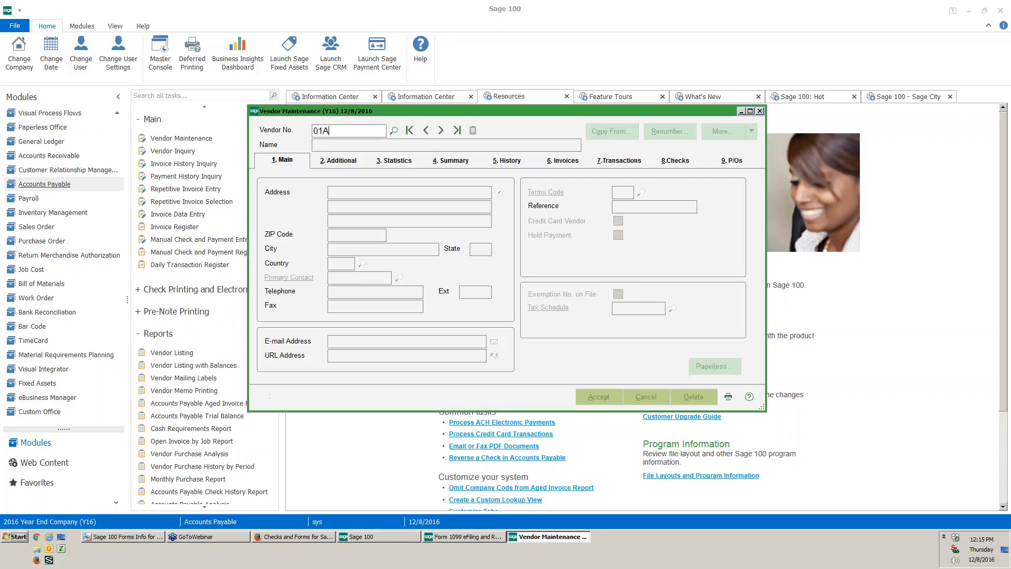
pyautogui.press('F2')
pyautogui.press('Down')
pyautogui.press('Down')
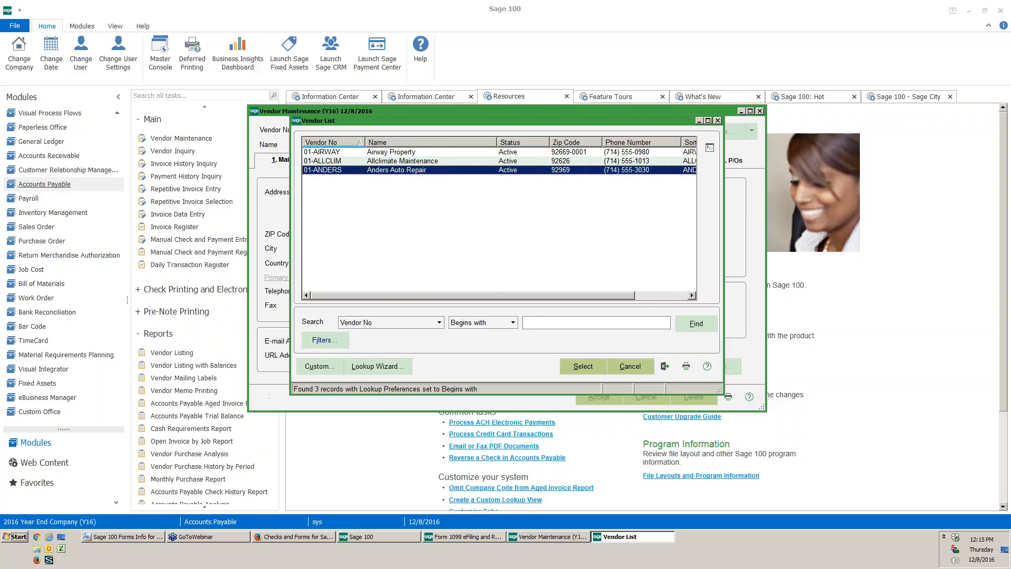
pyautogui.press('Return')
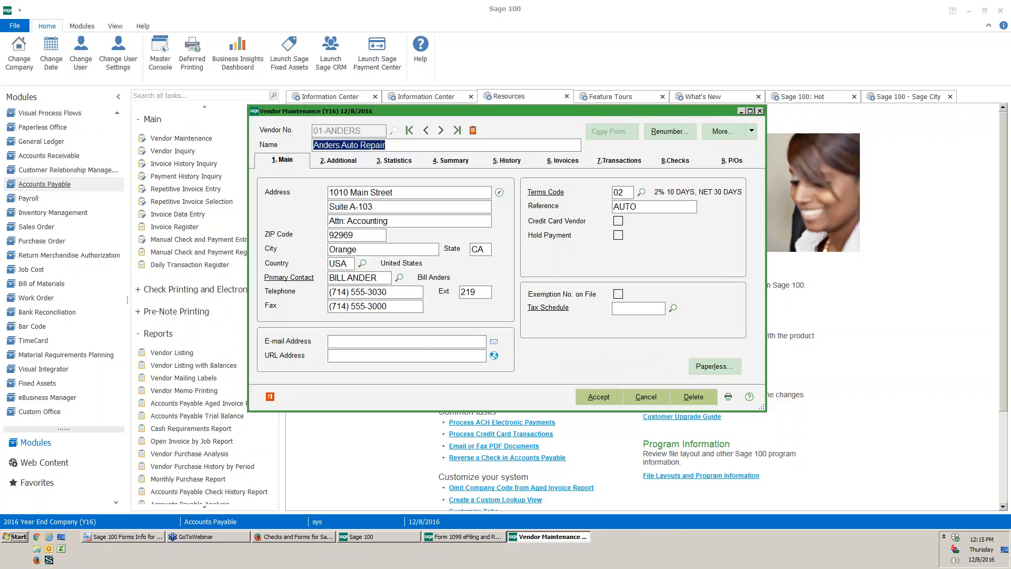
# - Review the 2014 Miscellaneous 1099 payment history in the vendor's additional details, accept the record, and close Vendor Maintenance
pyautogui.click(341, 162)
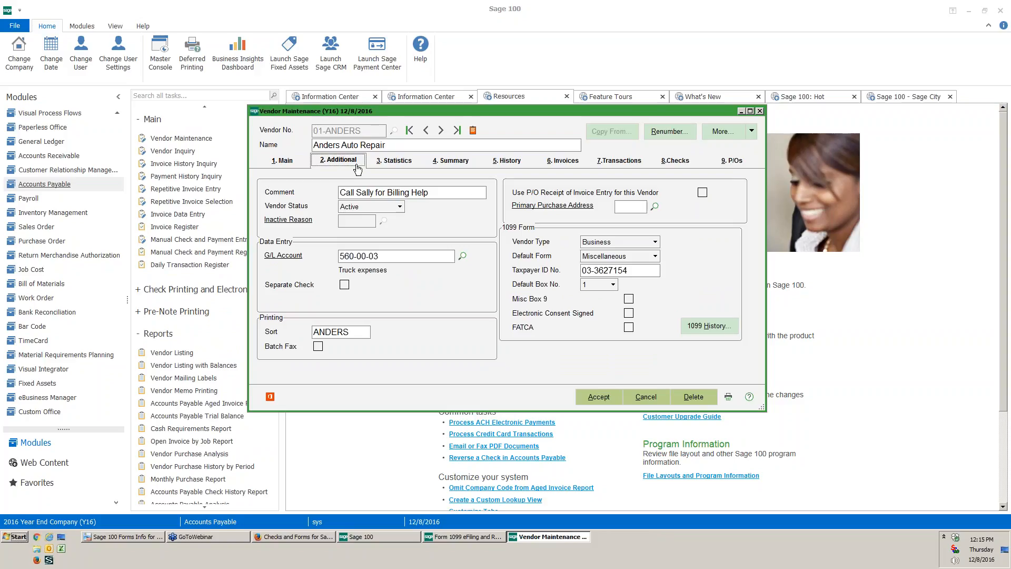
pyautogui.click(726, 333)
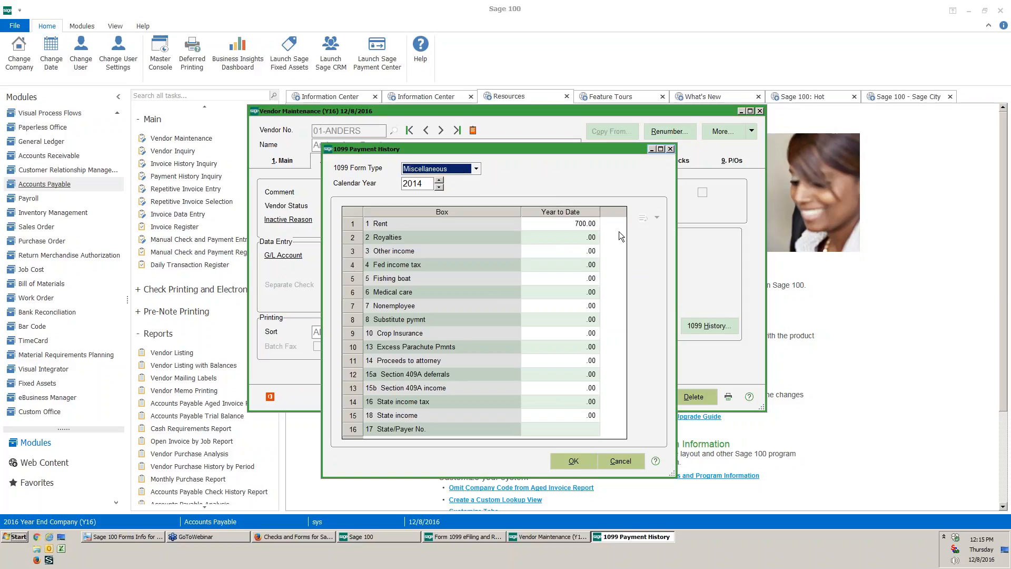
pyautogui.click(561, 220)
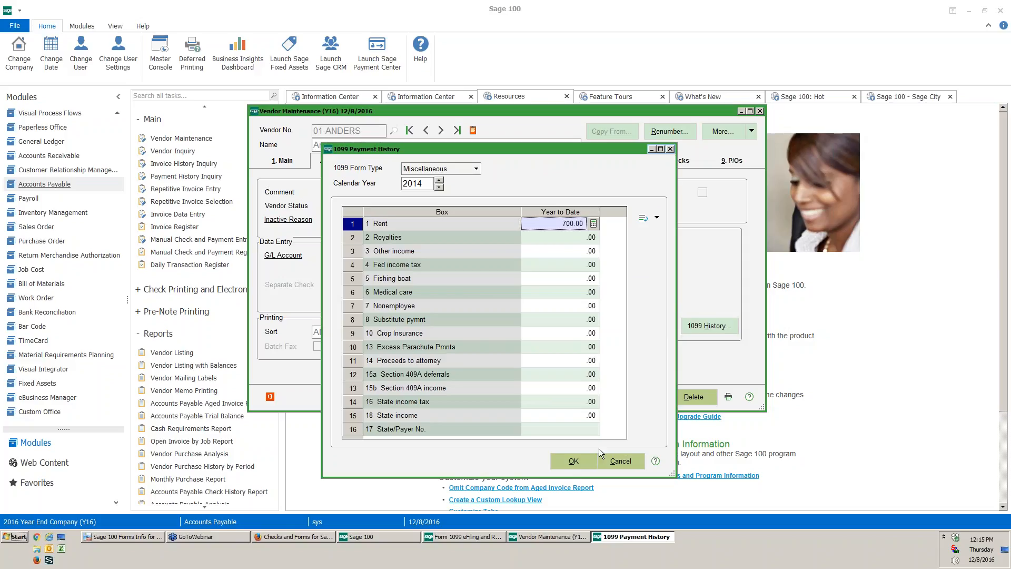
pyautogui.click(579, 466)
pyautogui.click(579, 466)
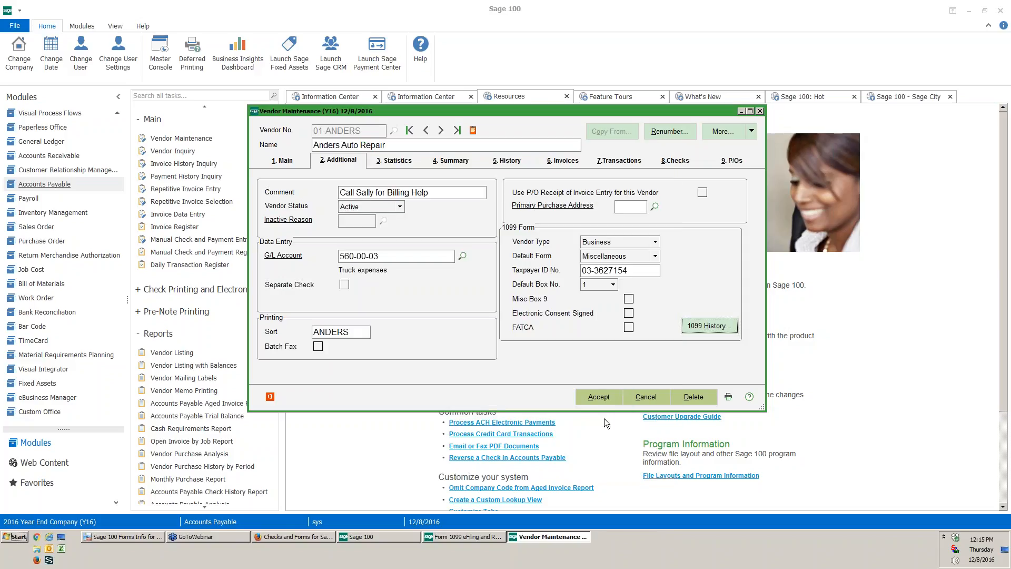
pyautogui.click(614, 396)
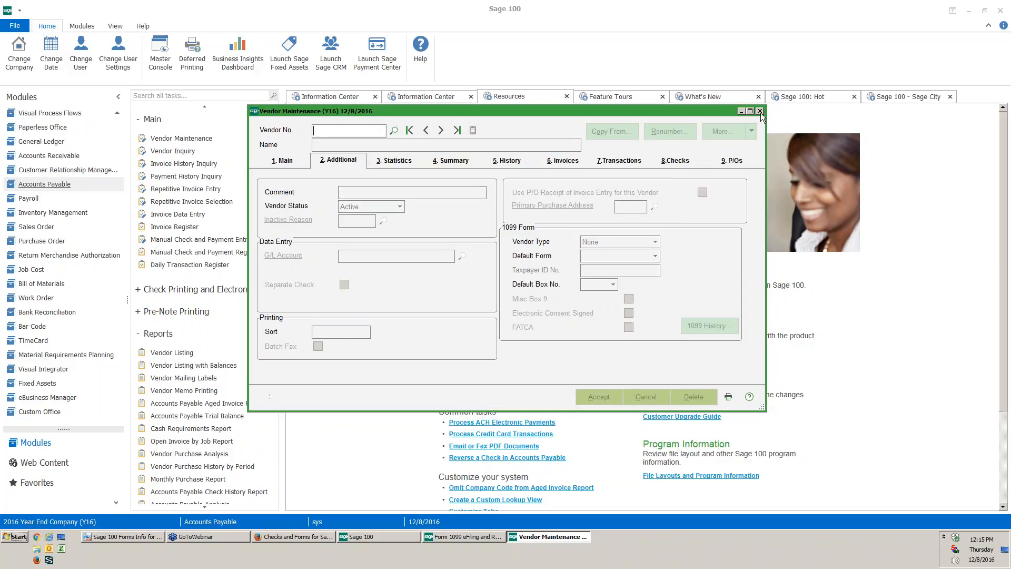
pyautogui.click(760, 111)
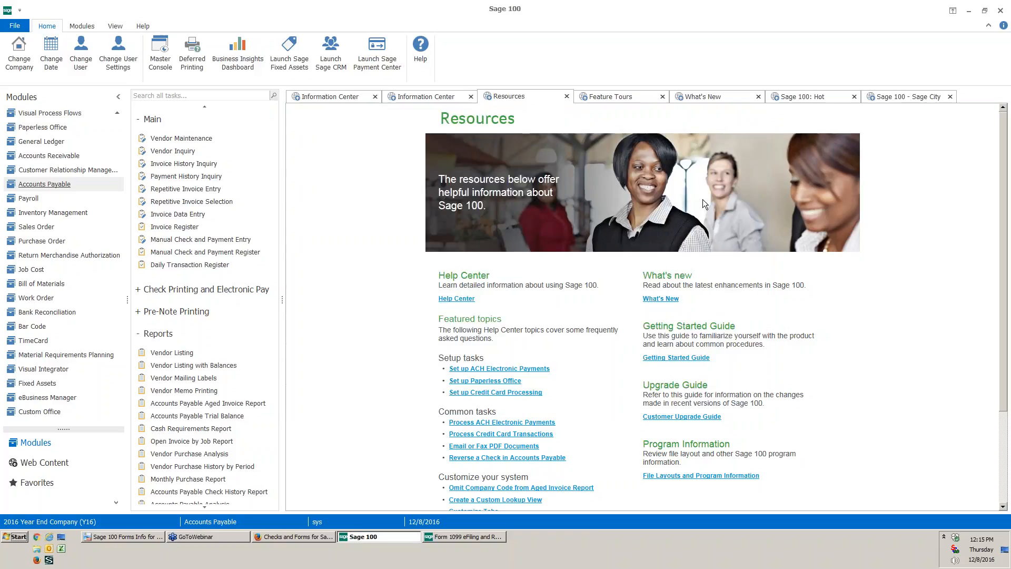
# - Return to Form 1099 eFiling and Reporting, accept its settings, continue past the reporting period warning, and choose Start Over for the 1099 process
pyautogui.click(450, 535)
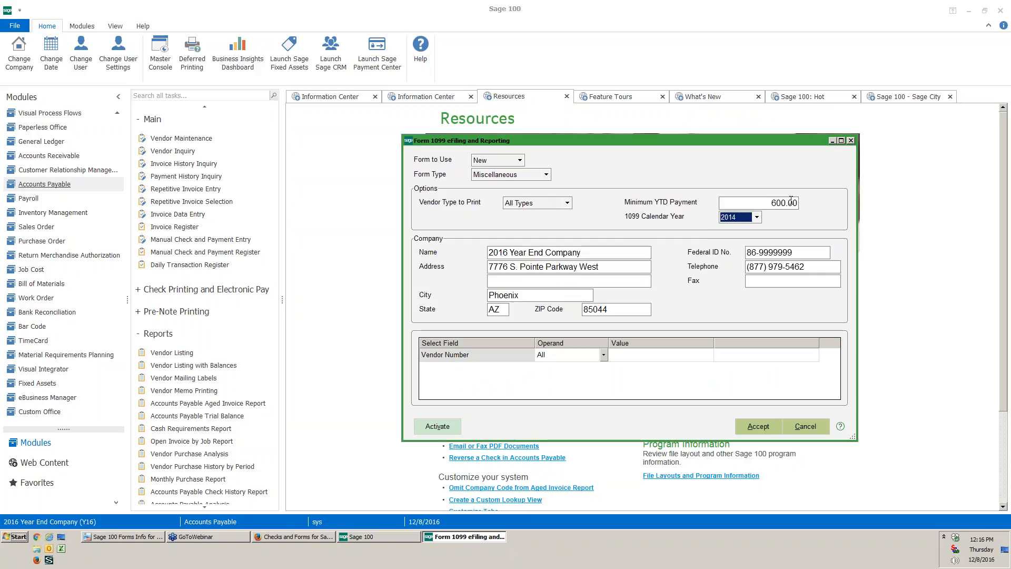
pyautogui.click(759, 428)
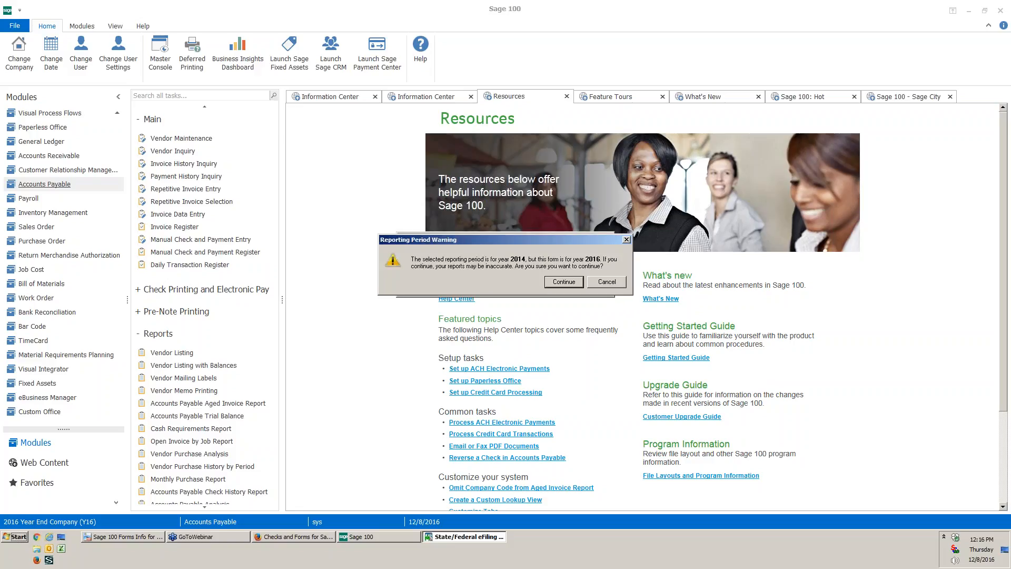
pyautogui.click(563, 280)
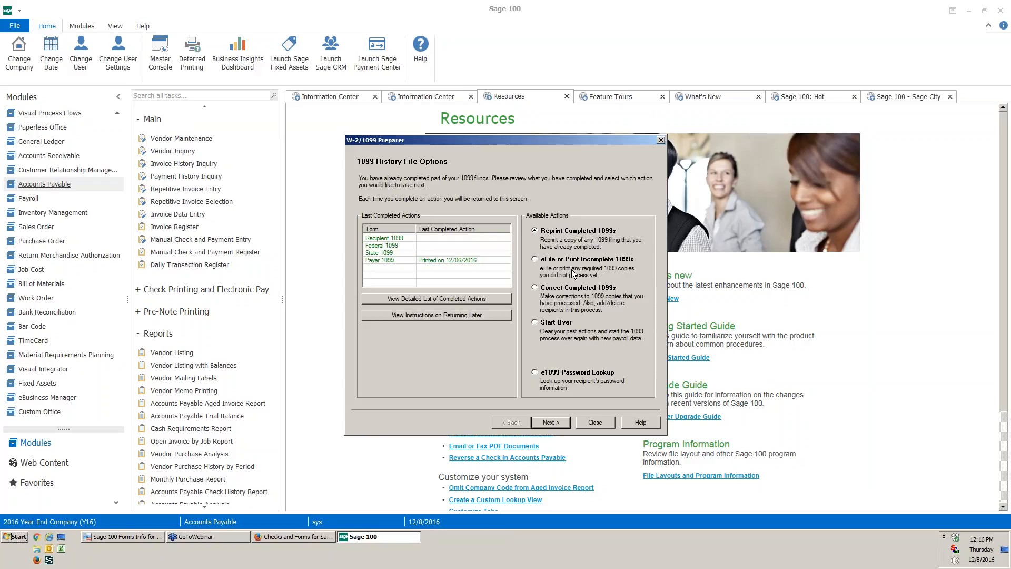
pyautogui.click(546, 324)
pyautogui.click(559, 425)
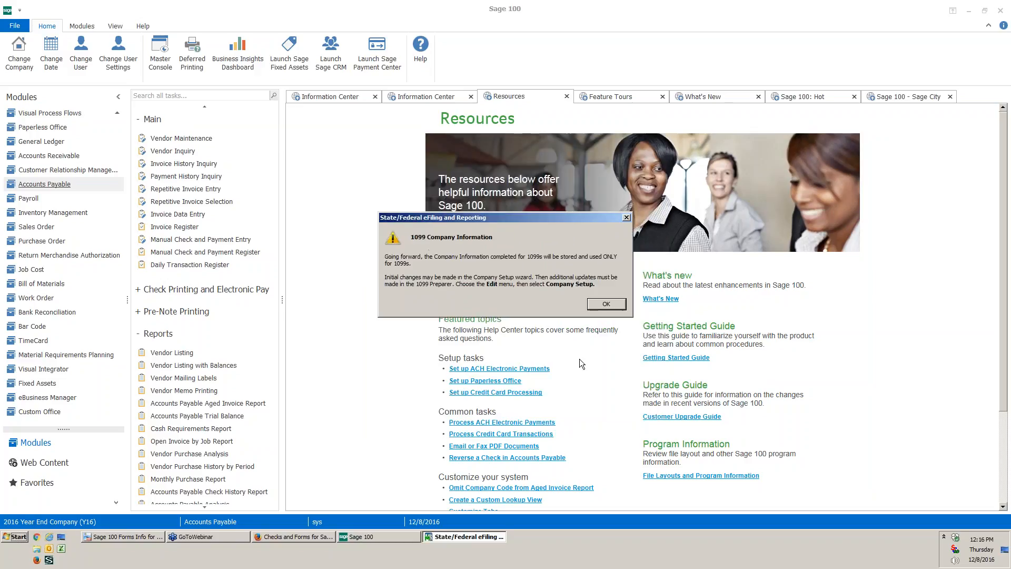
# - Apply the payer company name change to 2016 Year End Company, start processing without a test drive, and accept the payer TIN as an EIN
pyautogui.click(605, 306)
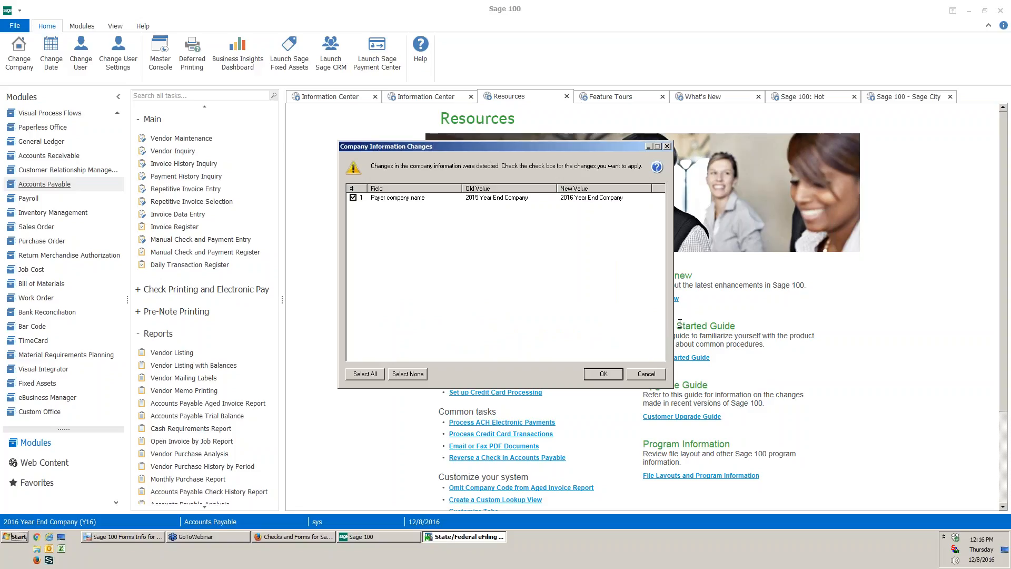
pyautogui.click(601, 374)
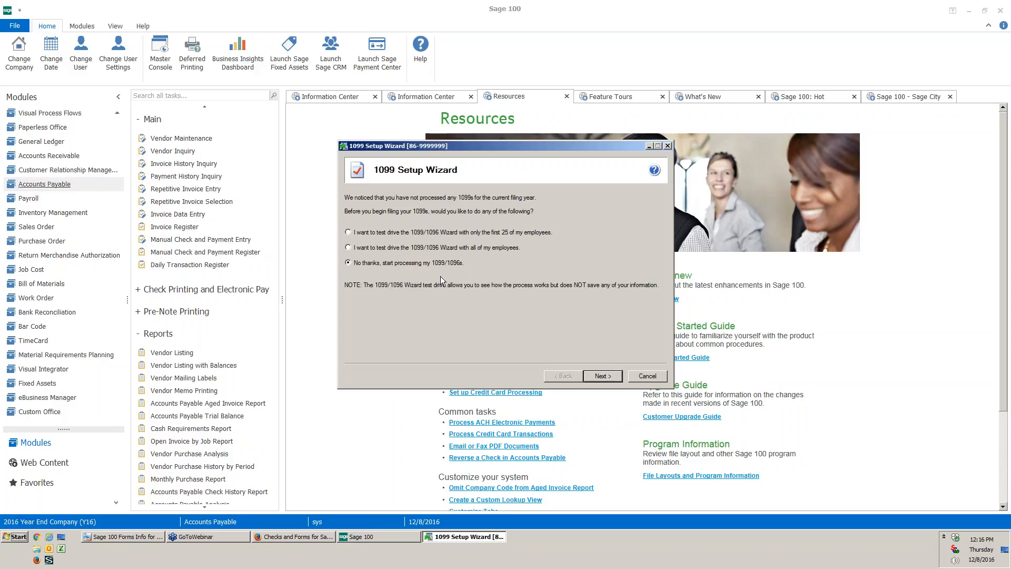
pyautogui.click(612, 375)
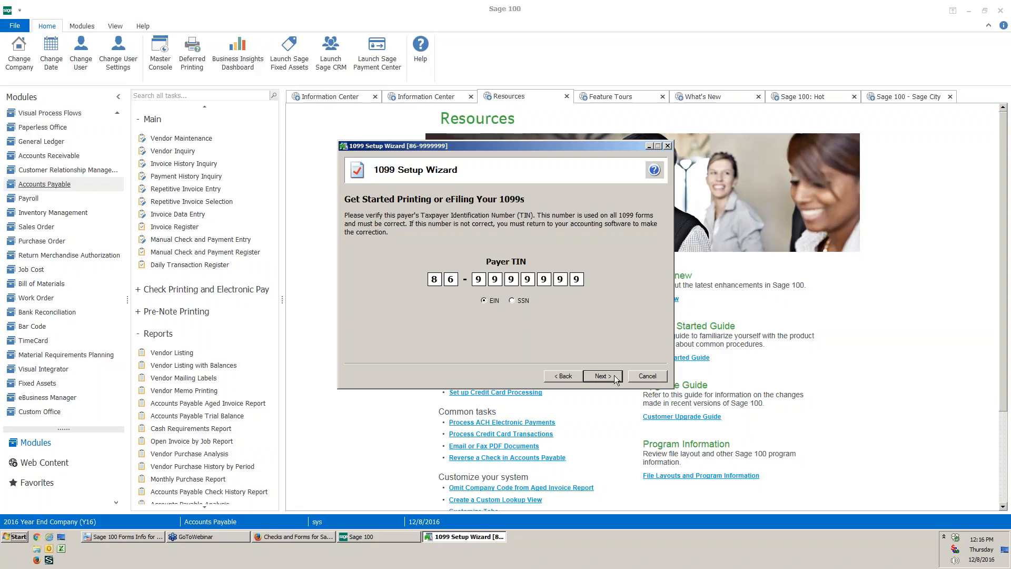
pyautogui.click(610, 375)
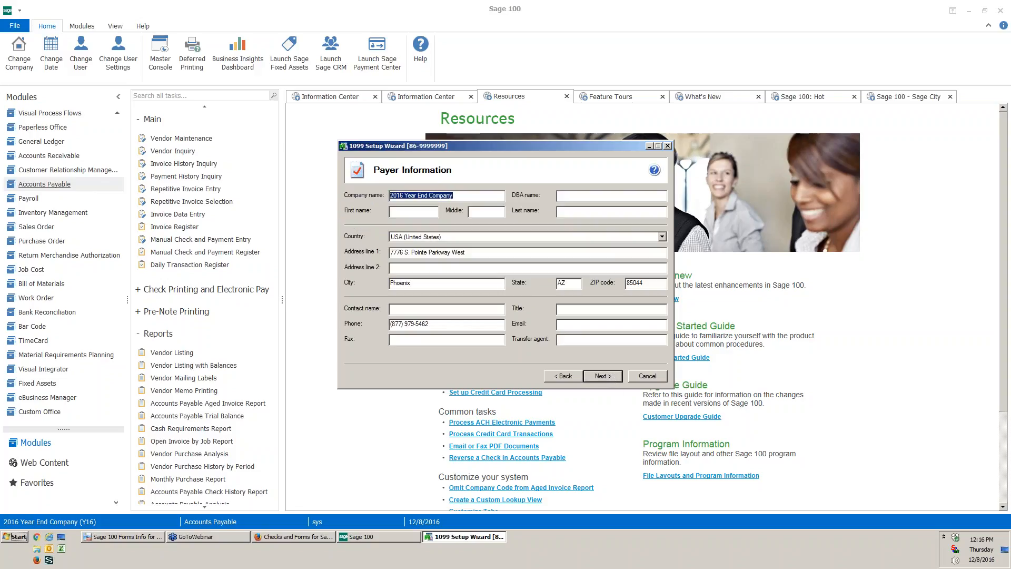
# - Complete the 1099 setup with the existing payer information, filing for own company, no RIN truncation, and a single 1099 data file
pyautogui.click(599, 378)
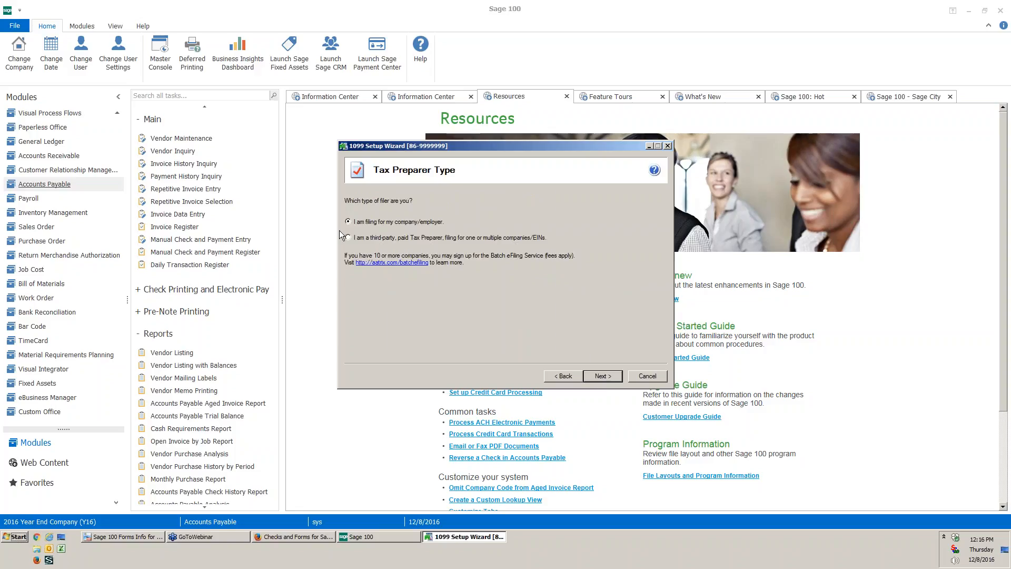
pyautogui.click(595, 380)
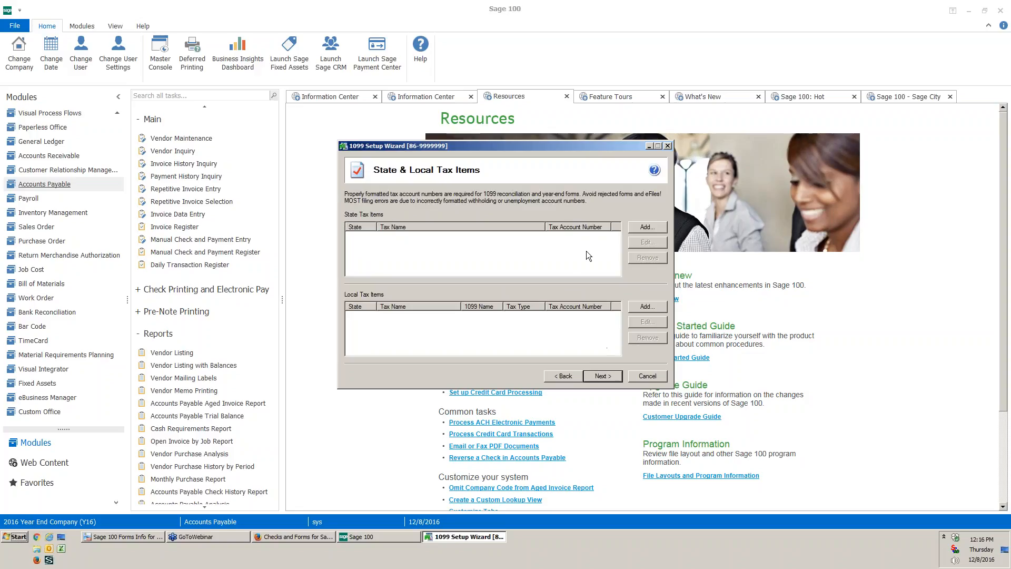
pyautogui.click(599, 376)
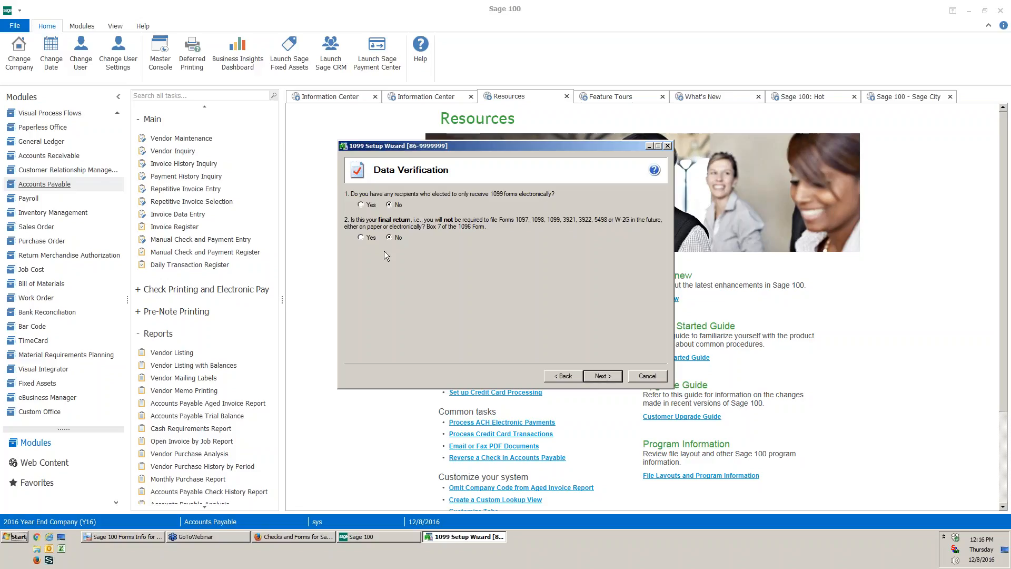
pyautogui.click(604, 376)
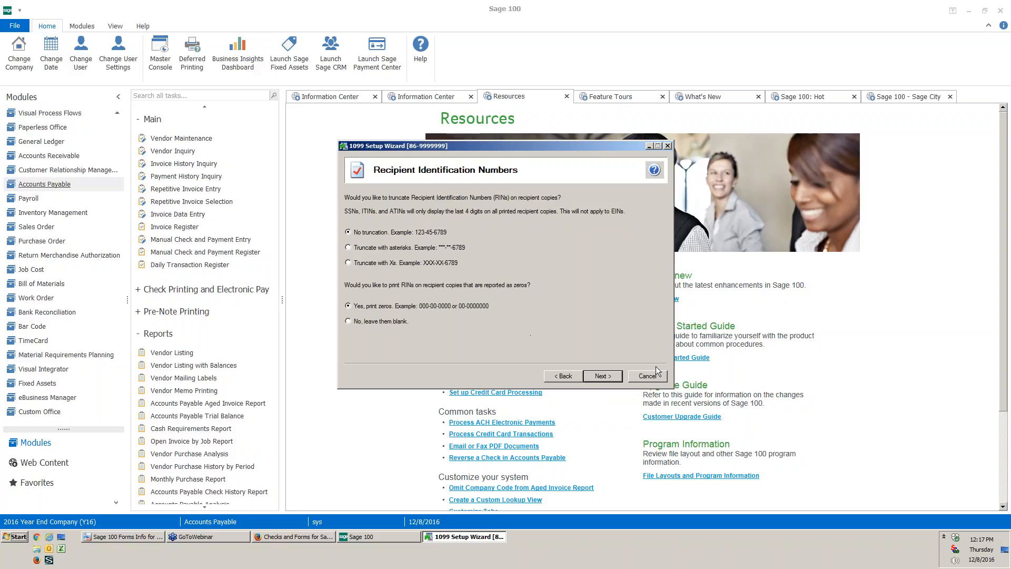
pyautogui.click(604, 375)
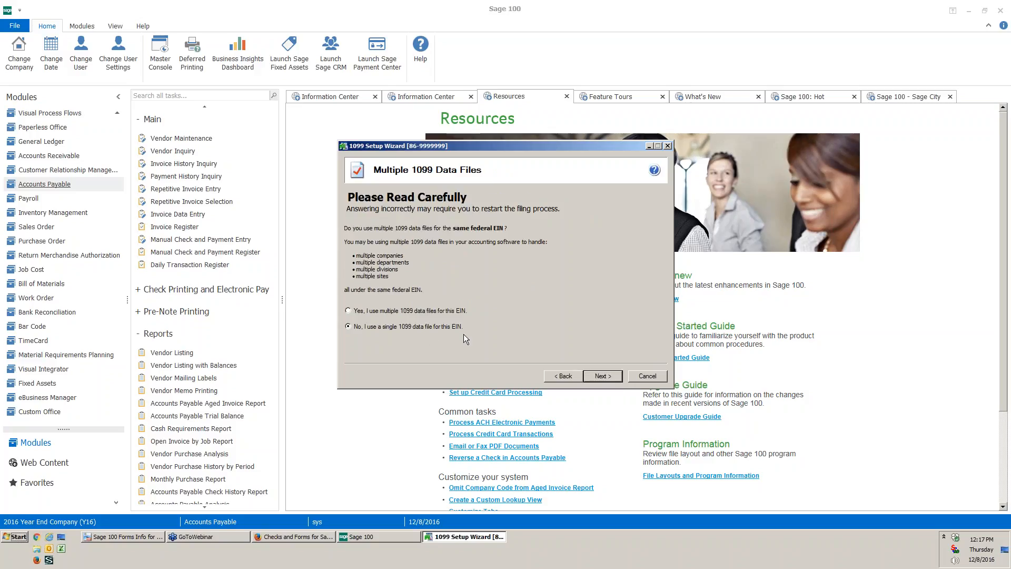
pyautogui.click(597, 377)
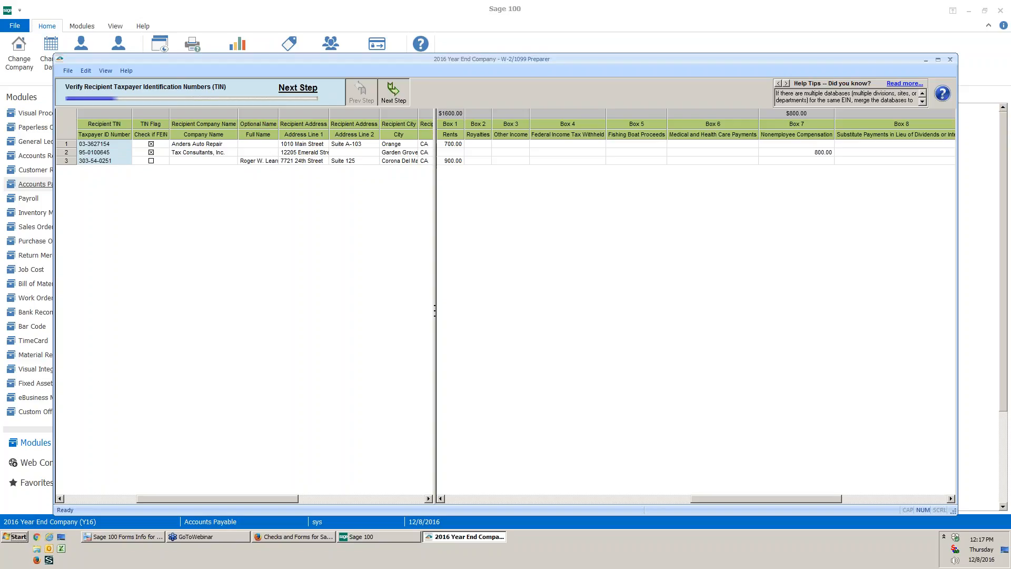
# - Maximize the W-2/1099 Preparer and verify the recipients' TINs, names and addresses, income boxes, filing state, and other data
pyautogui.click(940, 59)
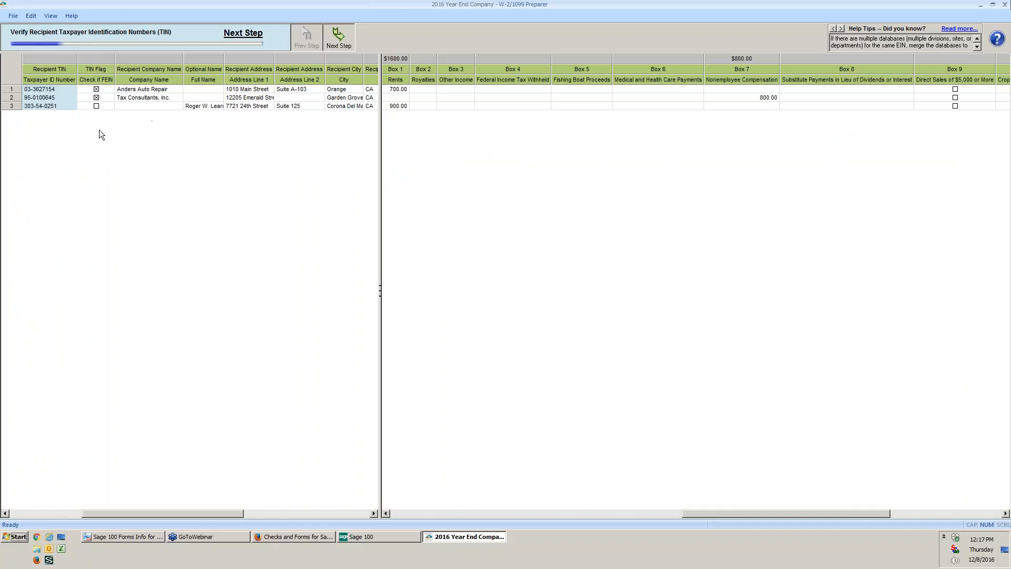
pyautogui.moveTo(382, 186); pyautogui.dragTo(305, 199)
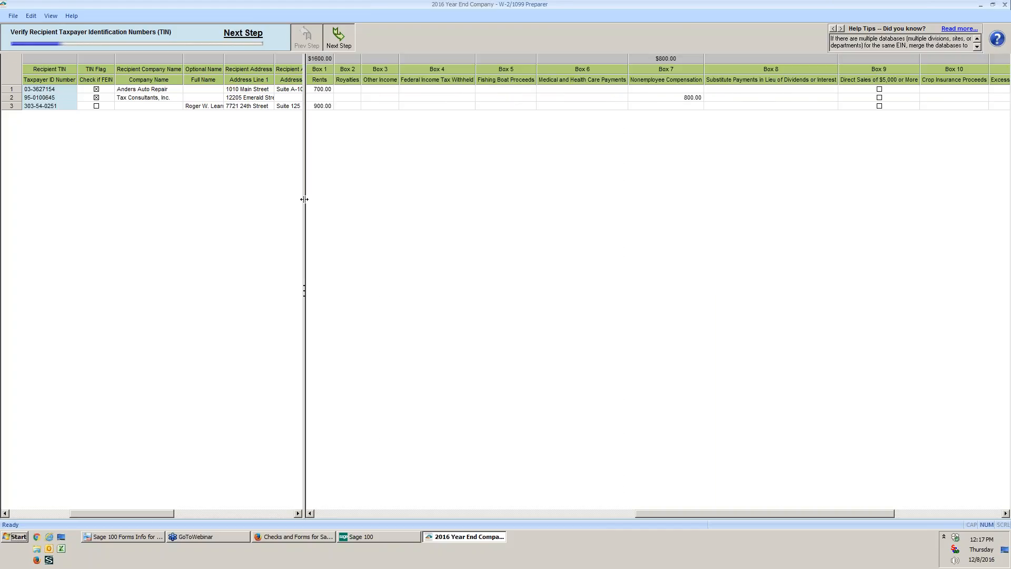
pyautogui.moveTo(305, 199); pyautogui.dragTo(483, 209)
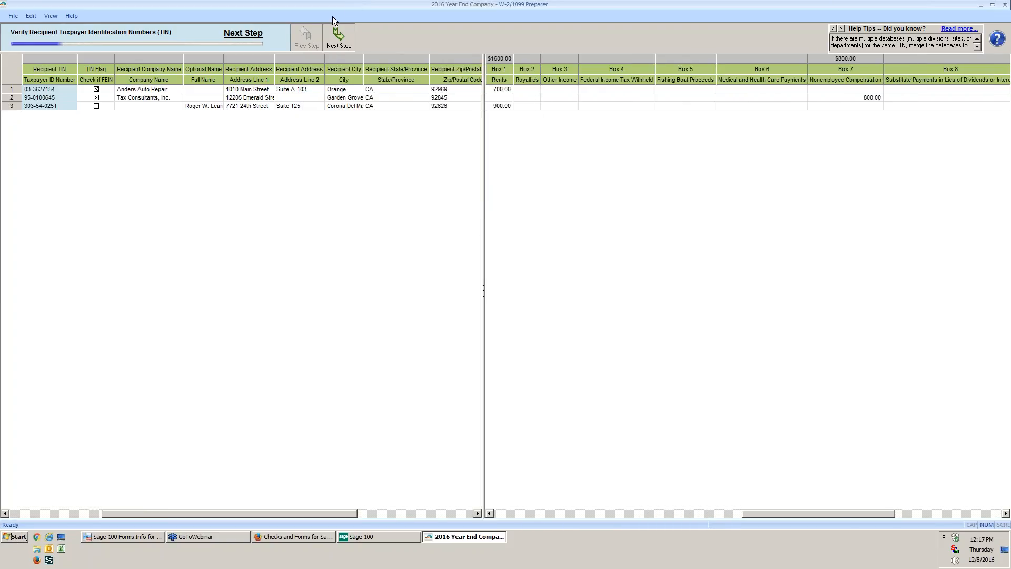
pyautogui.click(339, 45)
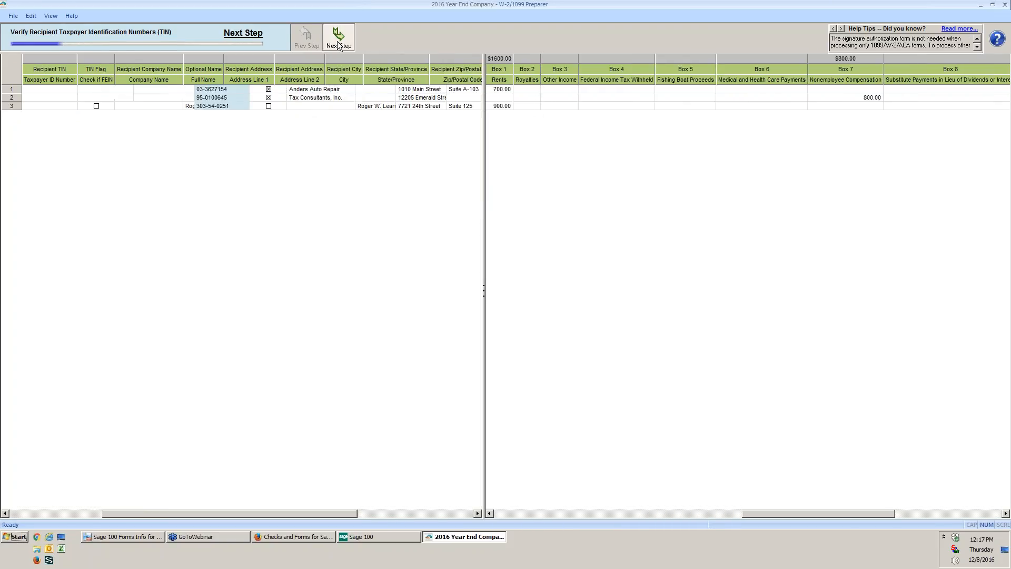
pyautogui.click(338, 45)
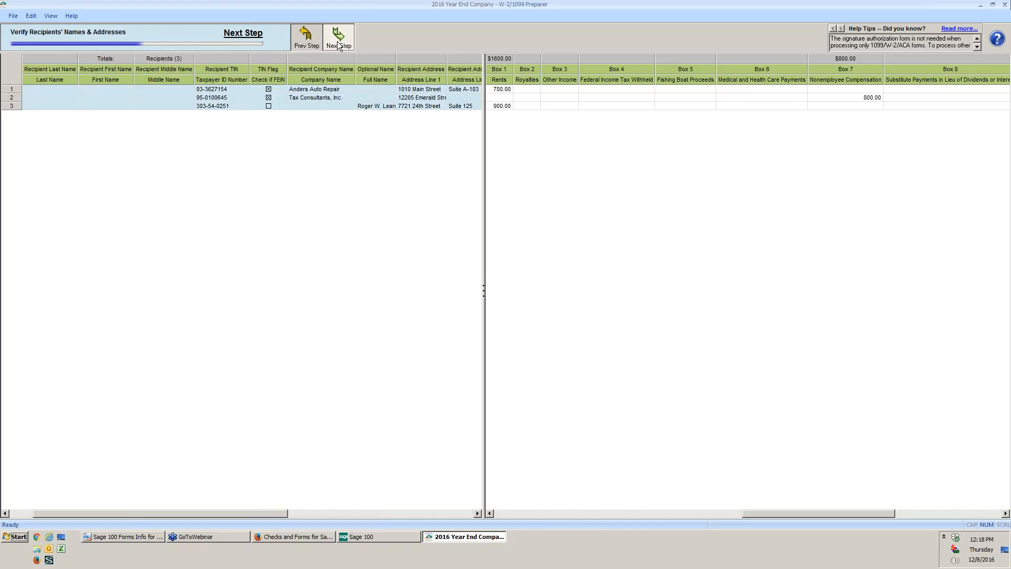
pyautogui.click(339, 45)
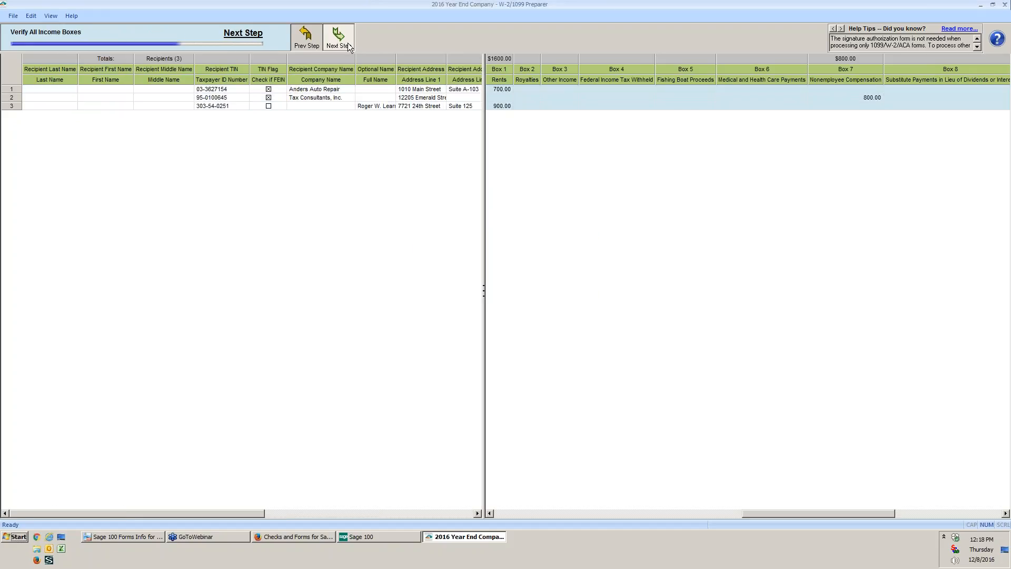
pyautogui.click(345, 35)
pyautogui.click(345, 36)
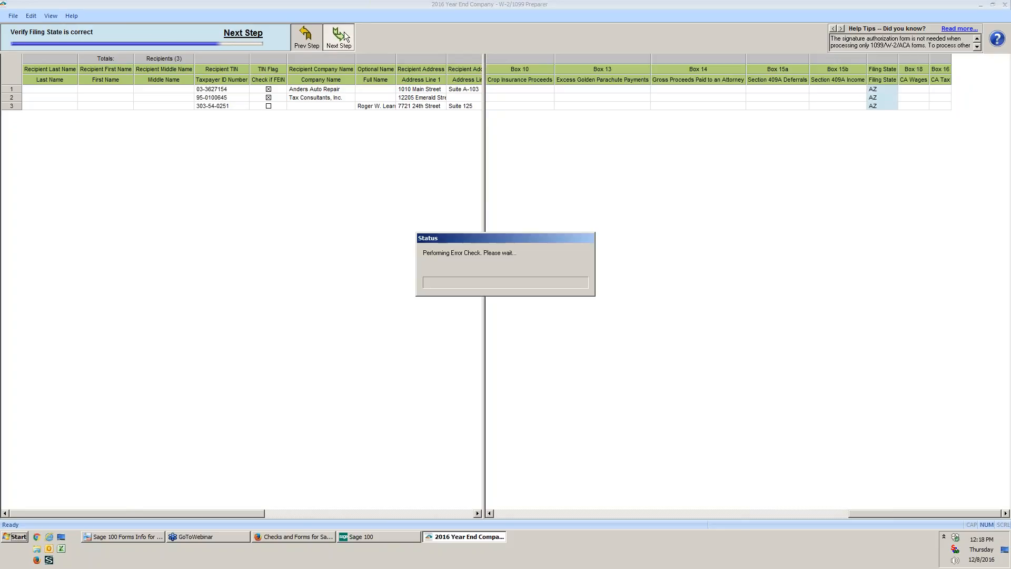
pyautogui.click(345, 36)
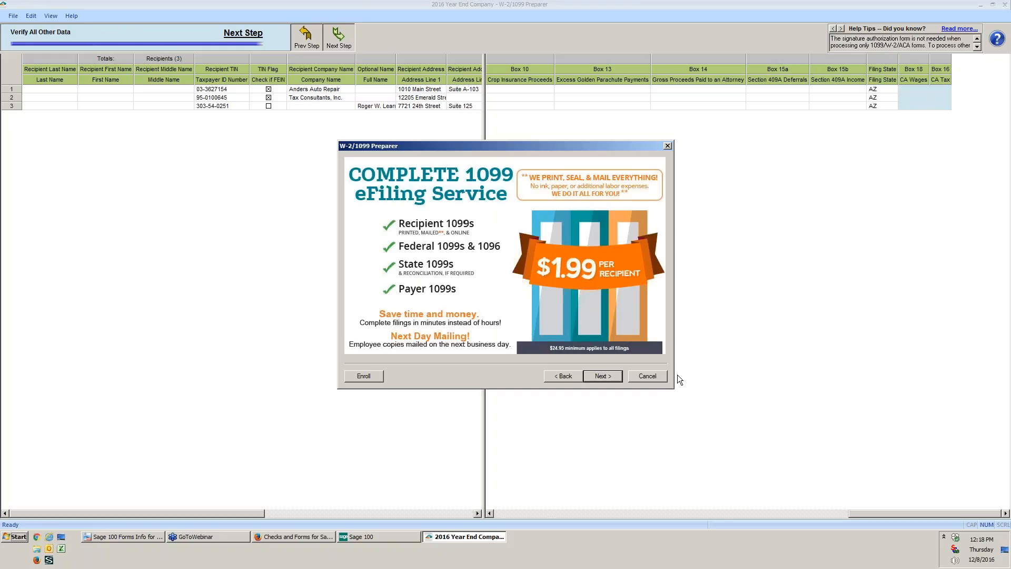
# - Choose Other Options with only Print Payer 1099 Copies, decline the Complete 1099 eFile Service, and proceed without divider sheets
pyautogui.click(604, 376)
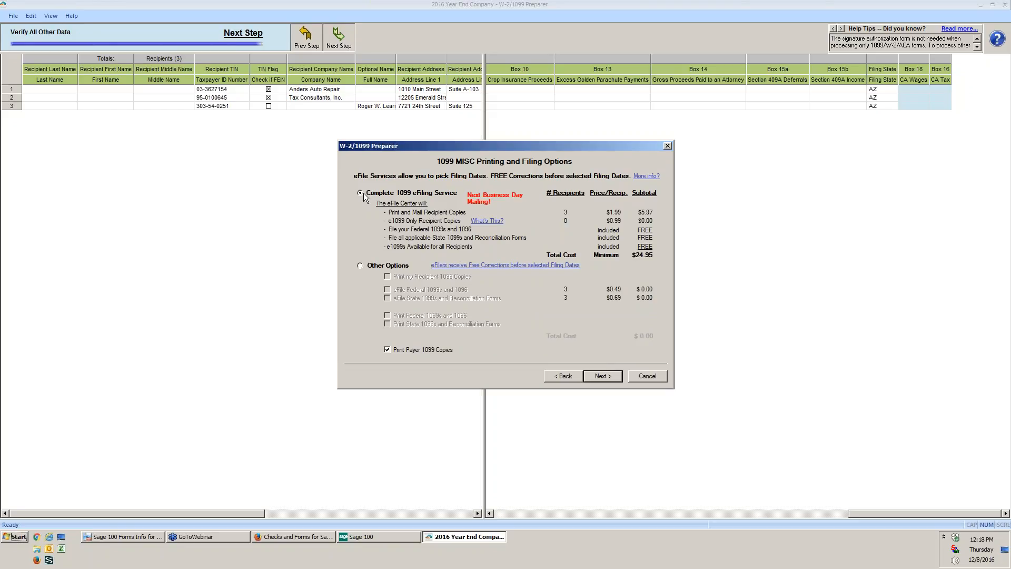
pyautogui.click(361, 266)
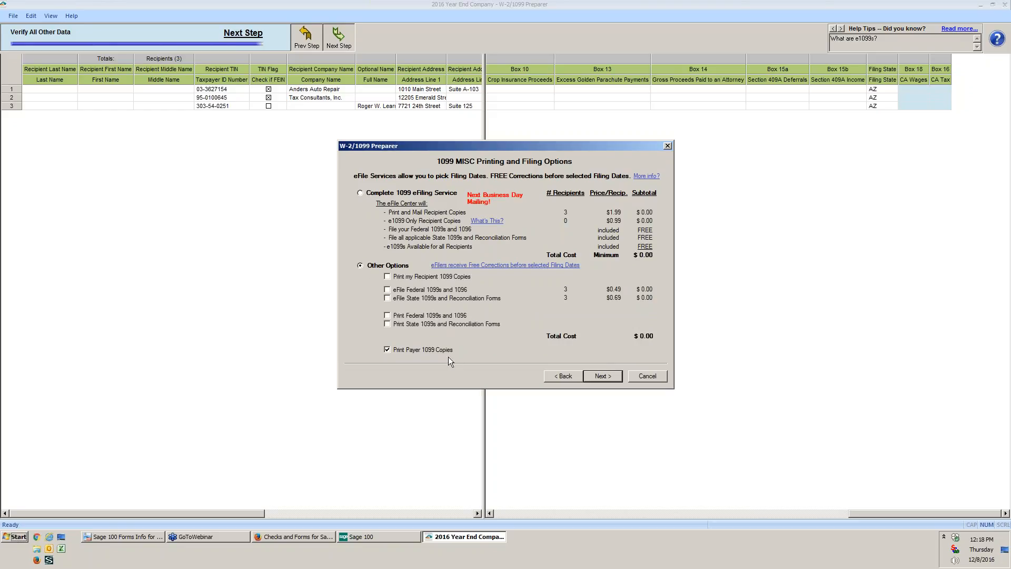
pyautogui.click(604, 376)
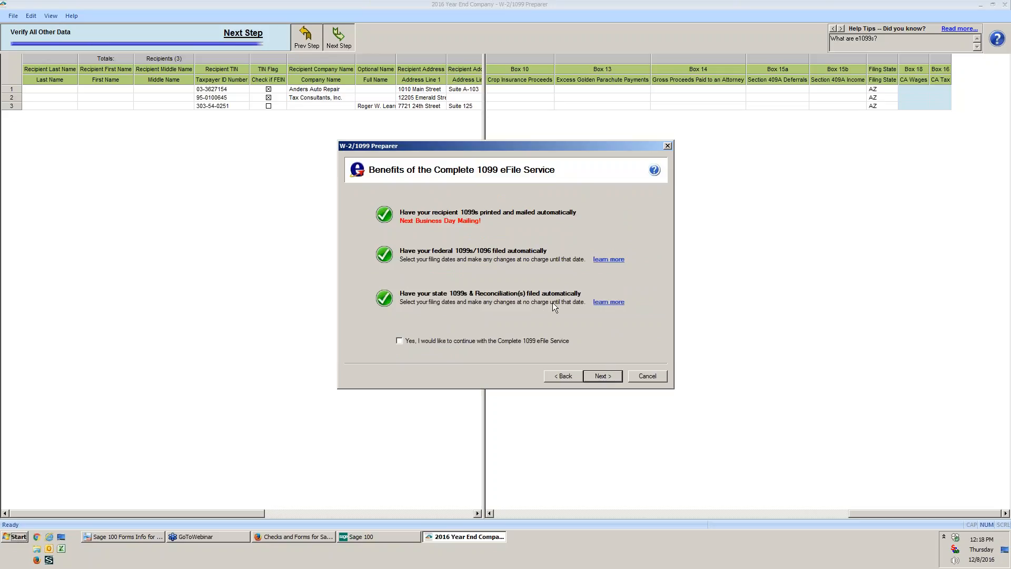
pyautogui.click(608, 378)
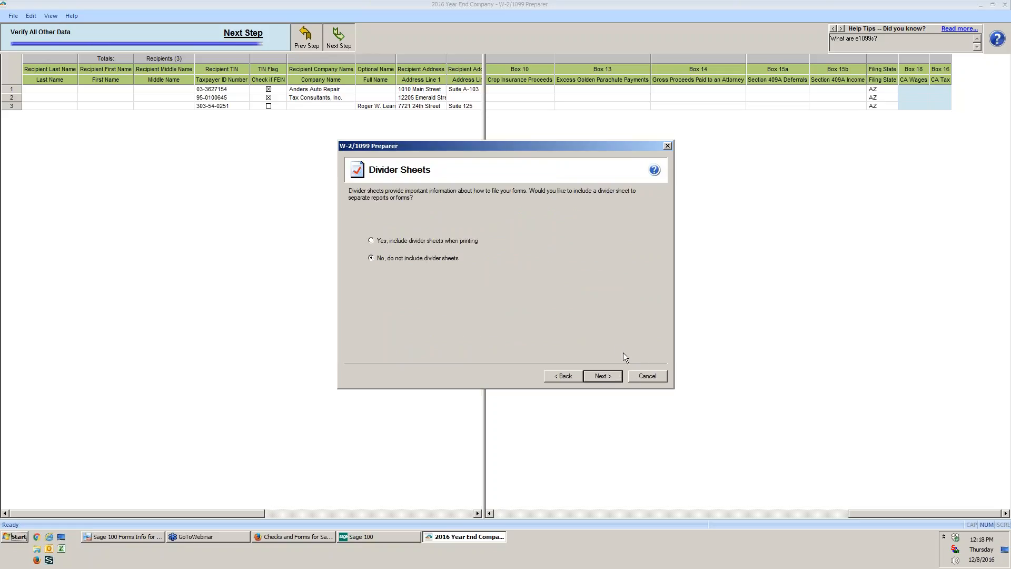
pyautogui.click(610, 377)
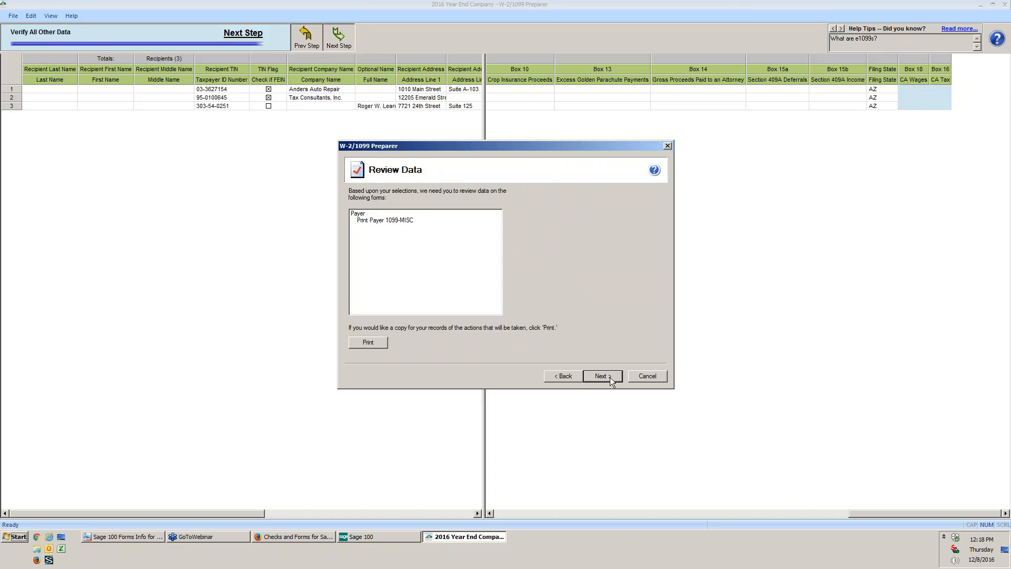
pyautogui.click(610, 378)
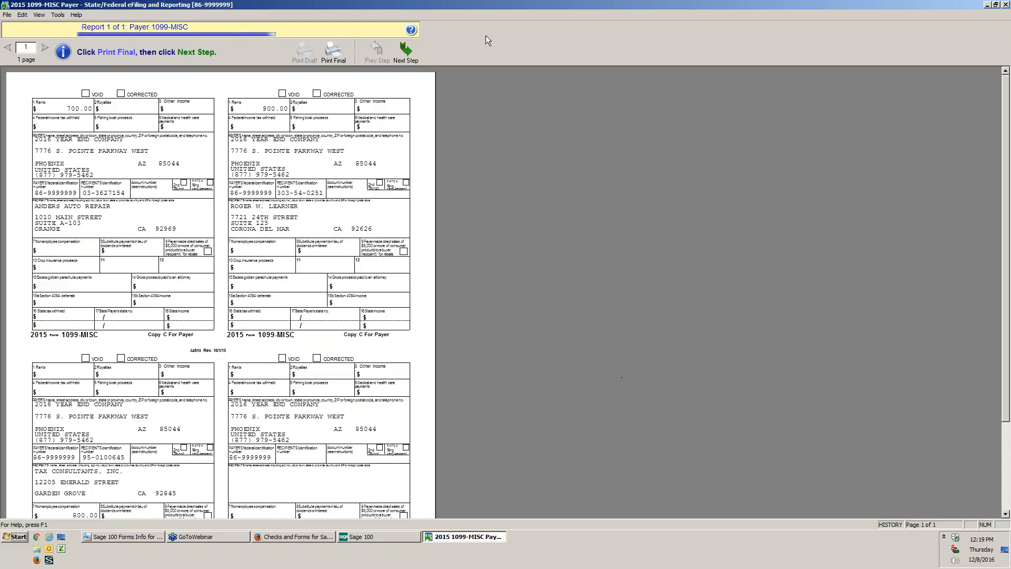
# - Send the final Payer 1099-MISC to PDFCreator without saving a PDF, and close the 1099 process without incrementing the default 1099 calendar year
pyautogui.click(340, 58)
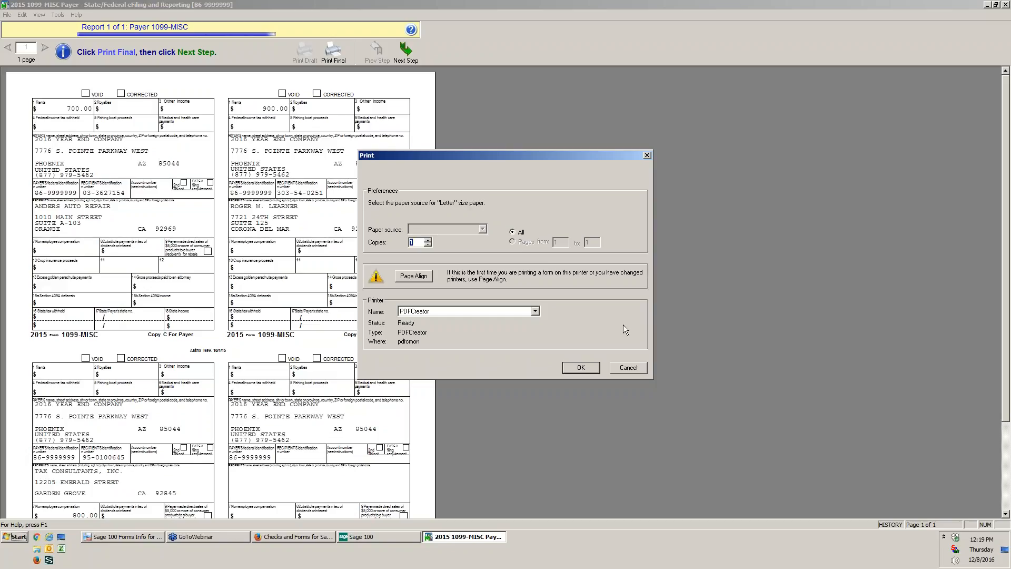
pyautogui.click(586, 370)
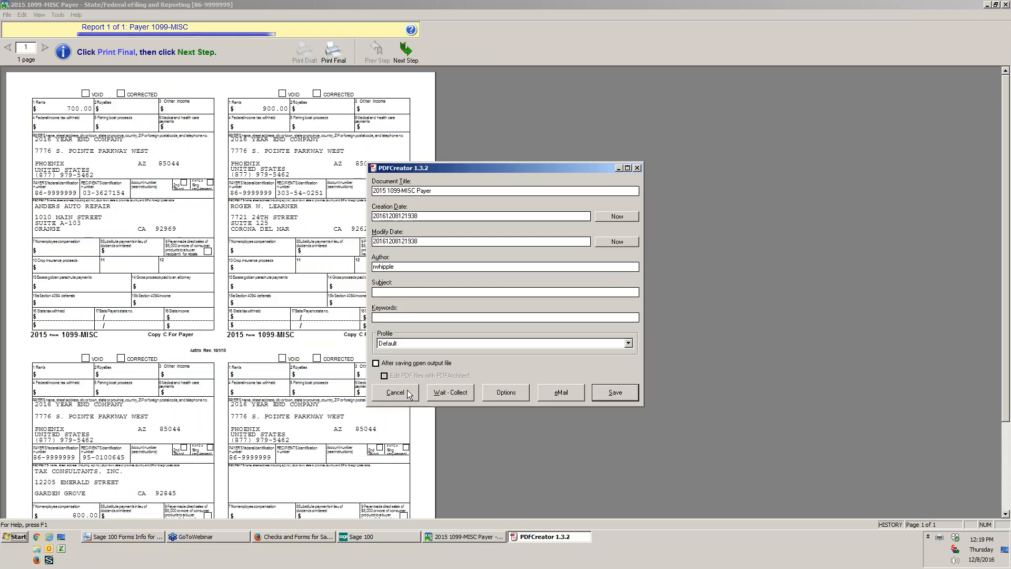
pyautogui.click(409, 394)
pyautogui.click(412, 48)
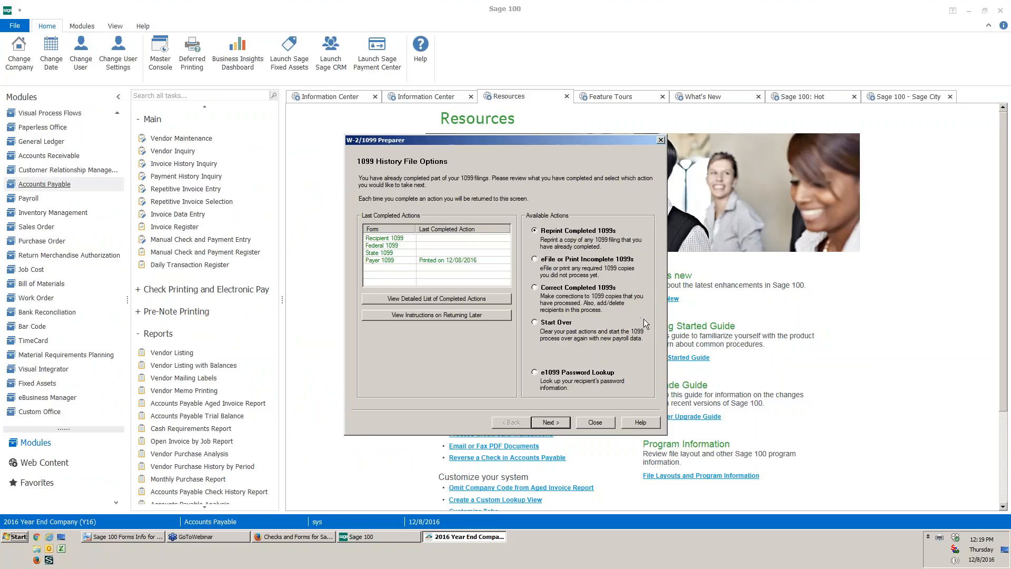
pyautogui.click(596, 422)
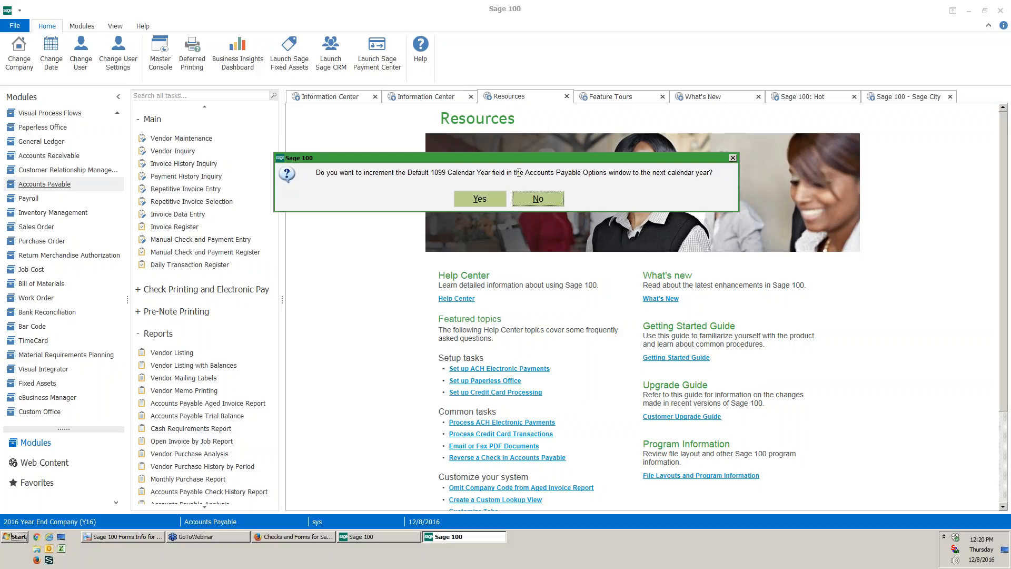
pyautogui.click(549, 201)
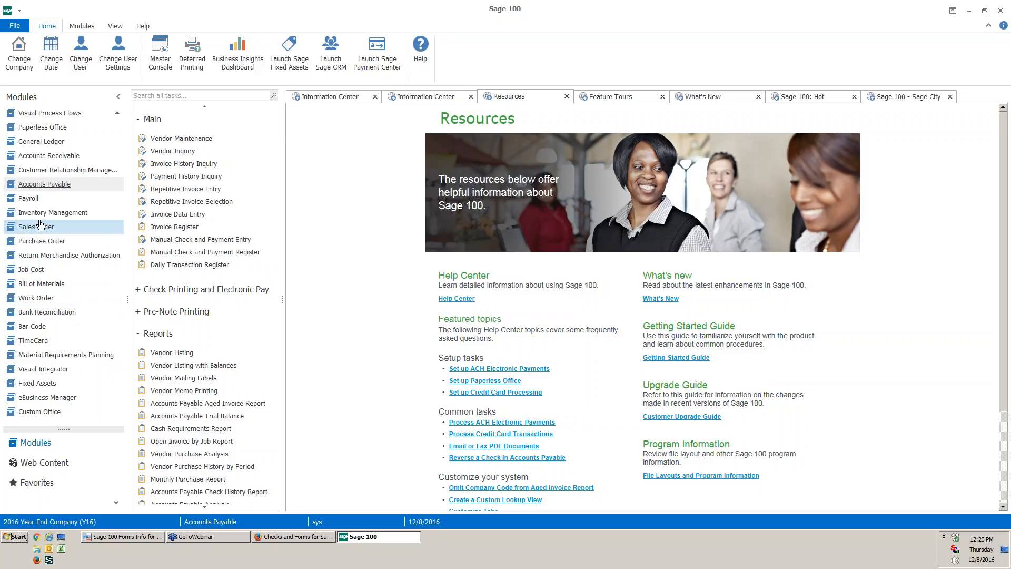
# - Open Payroll's Federal eFiling and Reporting and accept the 2016 941/Schedule B/941-V Report for quarter 4
pyautogui.click(29, 198)
pyautogui.click(195, 202)
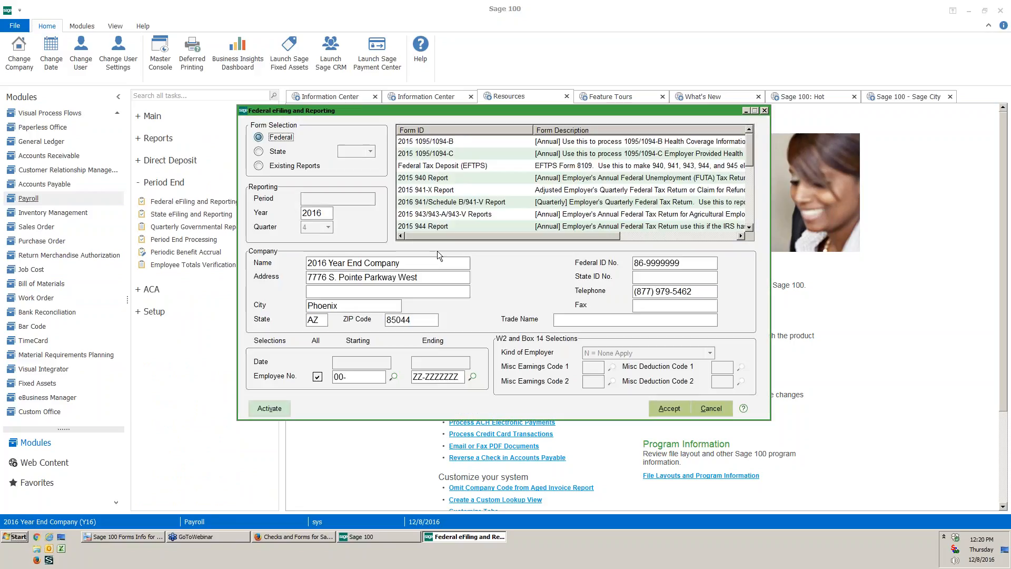
pyautogui.click(464, 202)
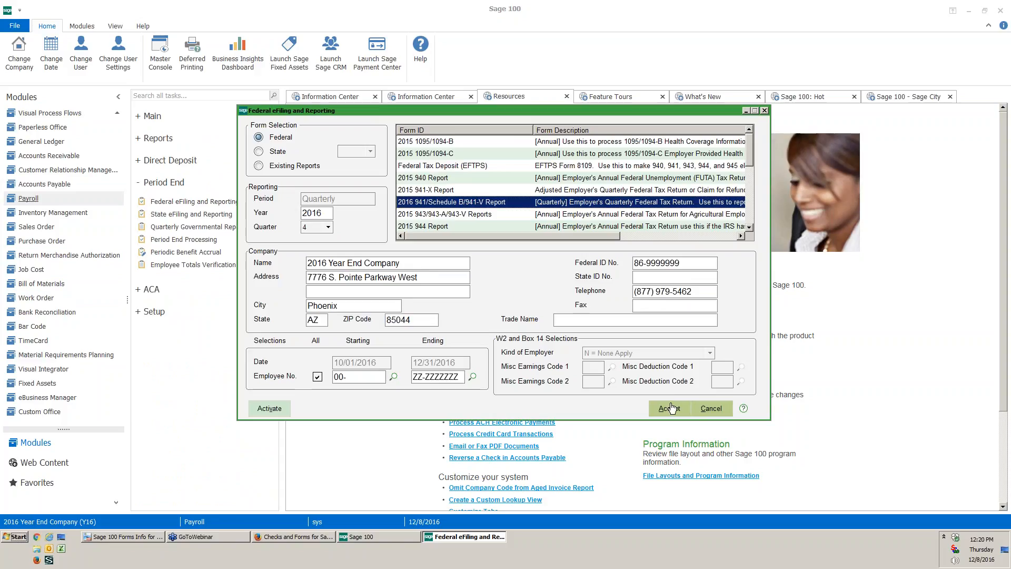
pyautogui.click(670, 408)
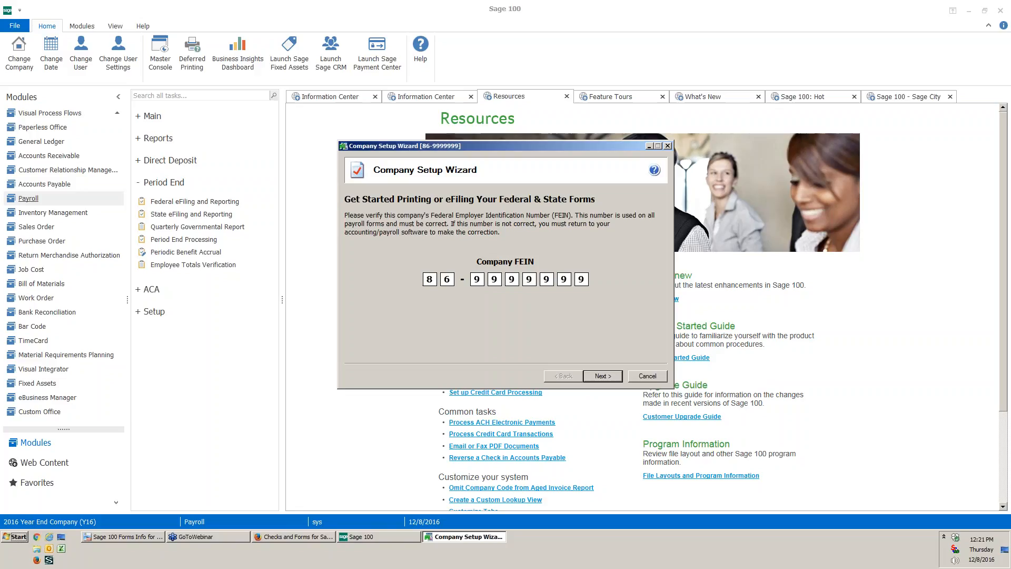
# - Complete the company setup for the 941 report, filing for own company with a single payroll data file for the EIN
pyautogui.click(606, 378)
pyautogui.click(618, 379)
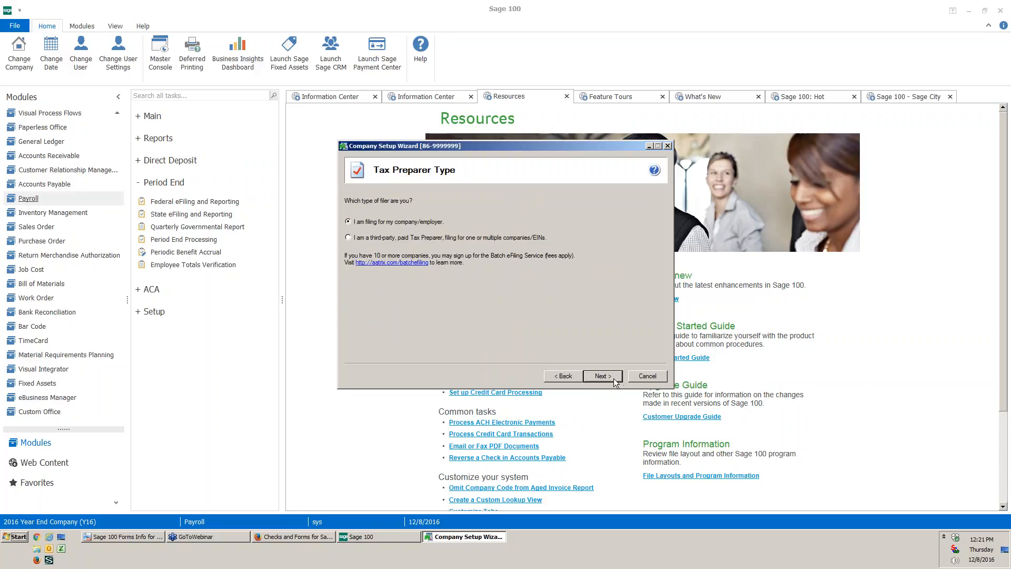
pyautogui.click(612, 378)
pyautogui.click(617, 380)
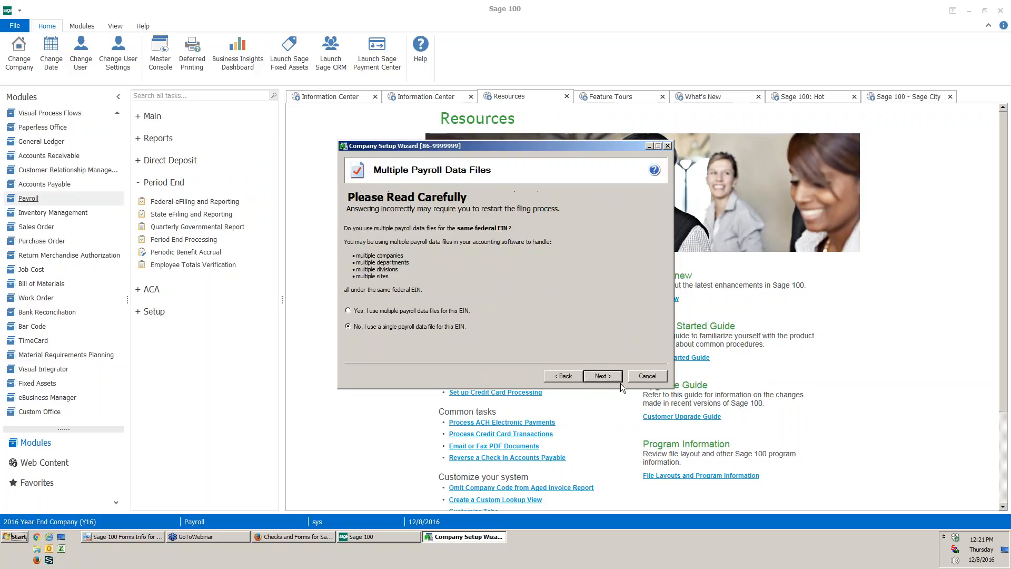
pyautogui.click(613, 380)
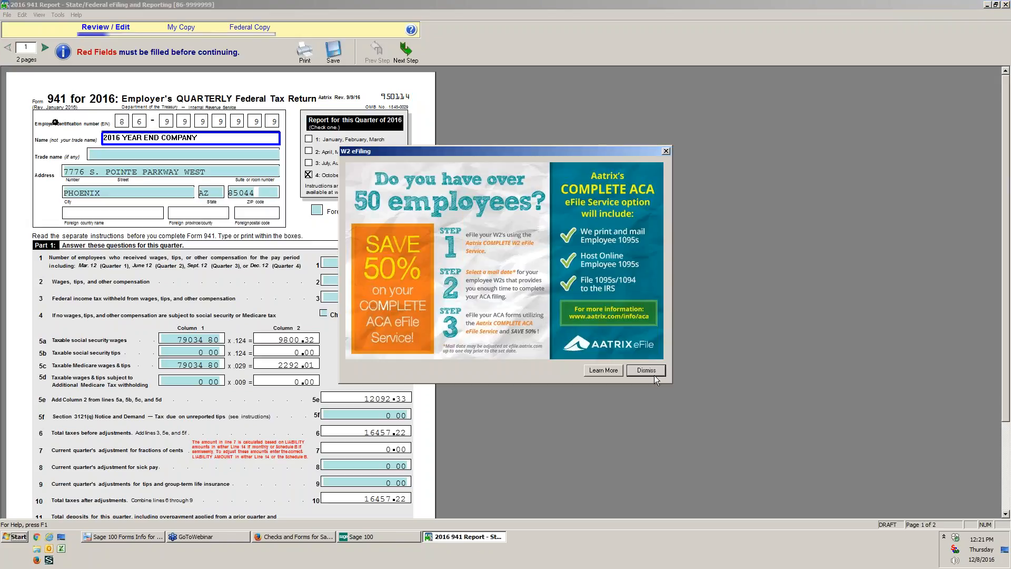
# - Dismiss the W2 eFiling offer and report steps message, and review the first page of the 2016 Form 941
pyautogui.click(650, 371)
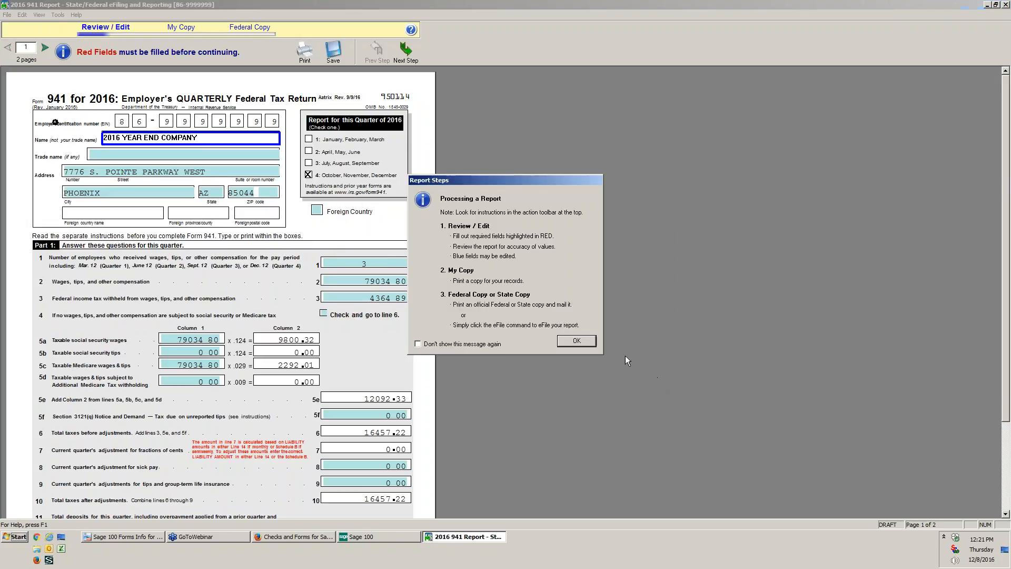
pyautogui.click(578, 341)
pyautogui.click(502, 283)
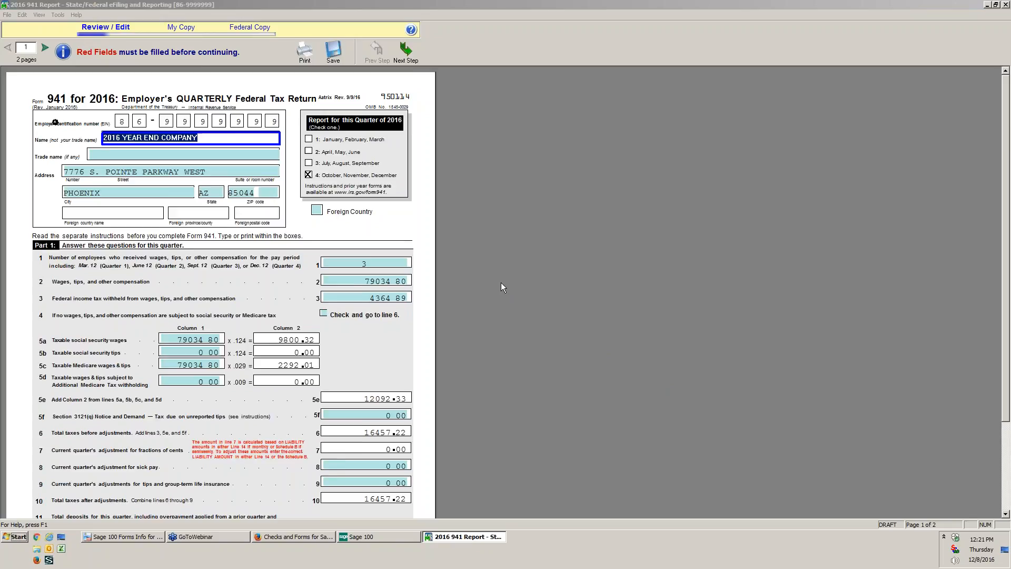
pyautogui.scroll(3, 418, 325)
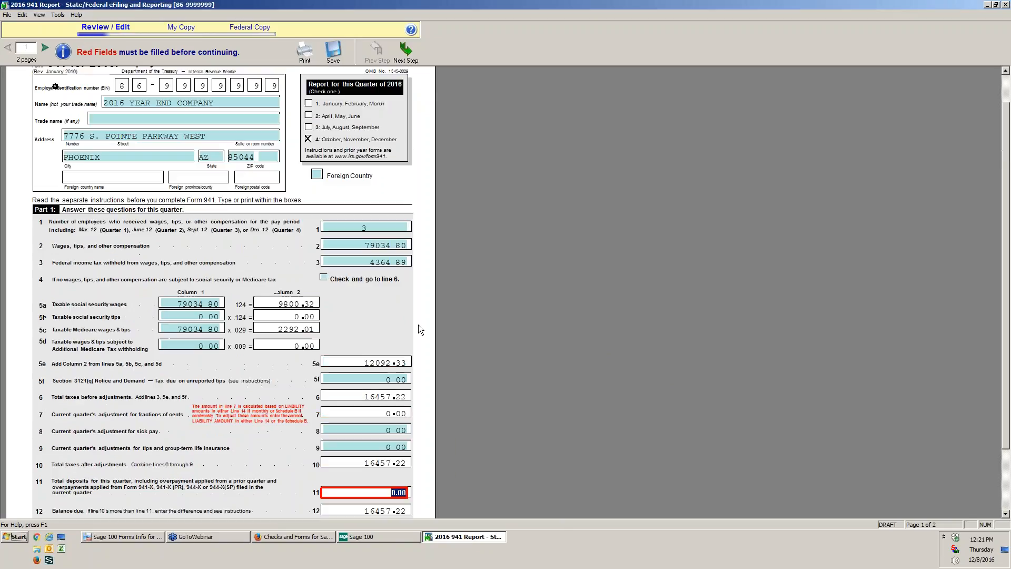
pyautogui.click(215, 139)
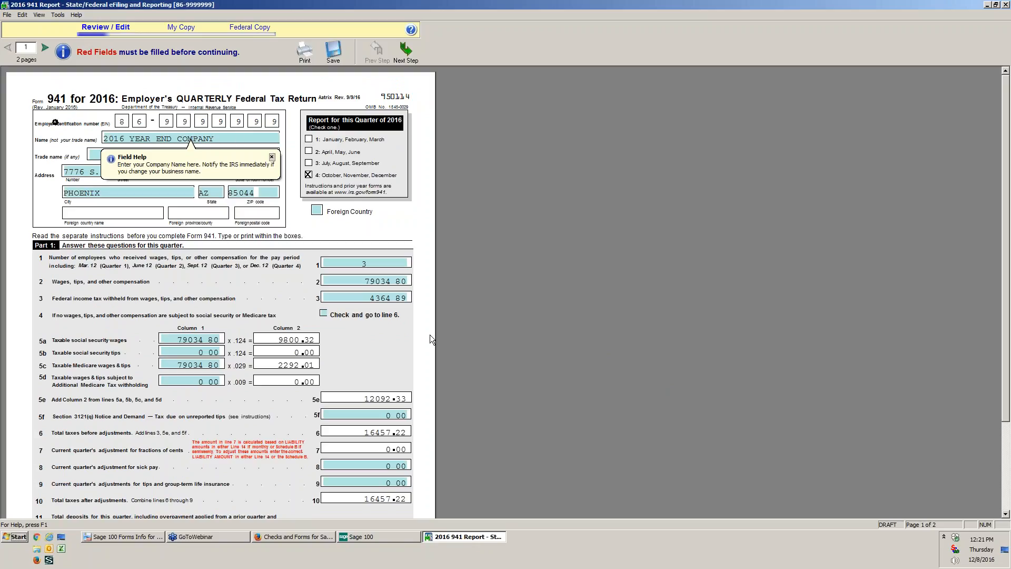
# - Examine the employee count and total deposits lines on the first 941 page, check the second page, and return to the first
pyautogui.click(373, 263)
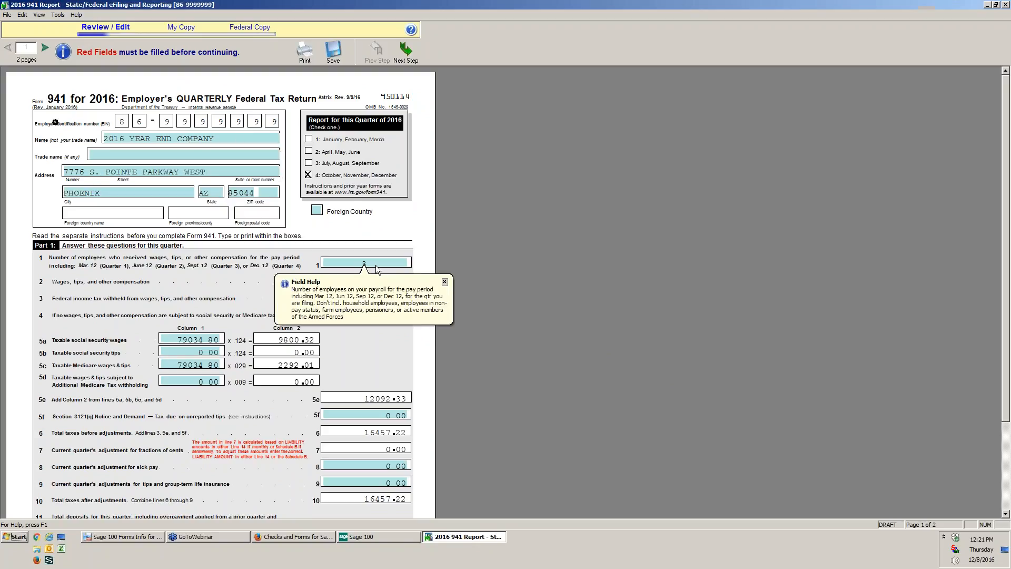
pyautogui.scroll(-5, 494, 403)
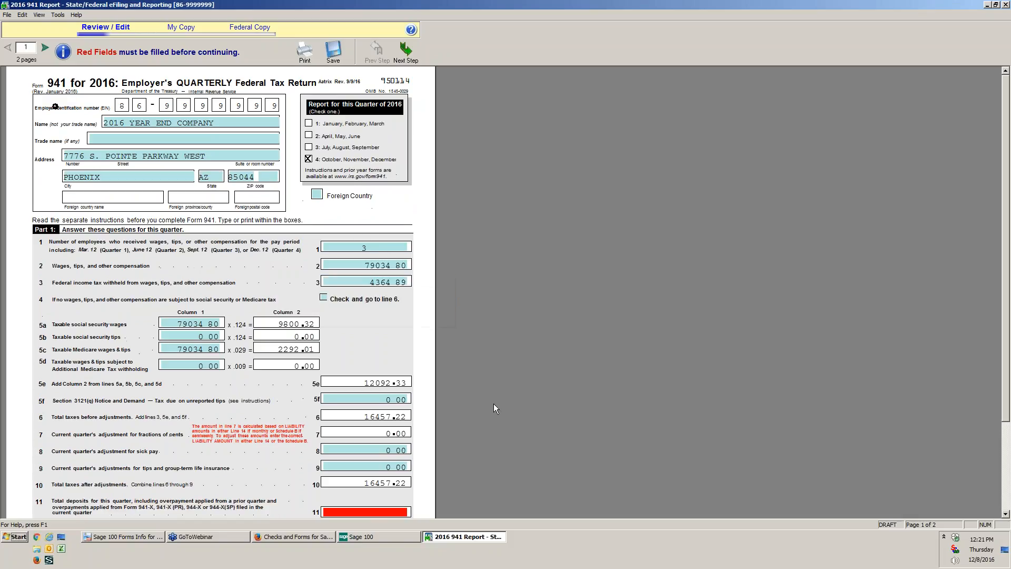
pyautogui.click(404, 449)
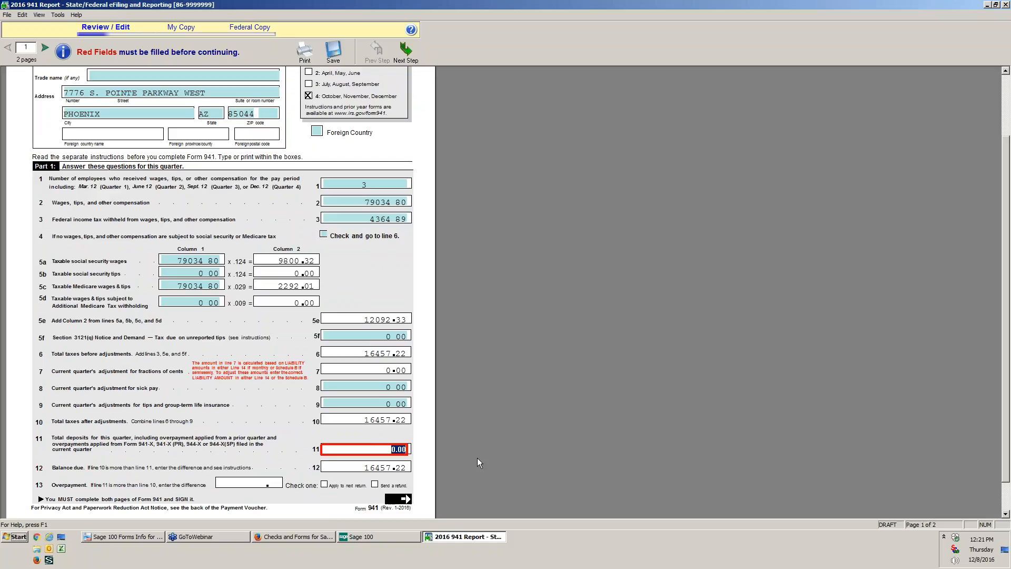
pyautogui.click(44, 48)
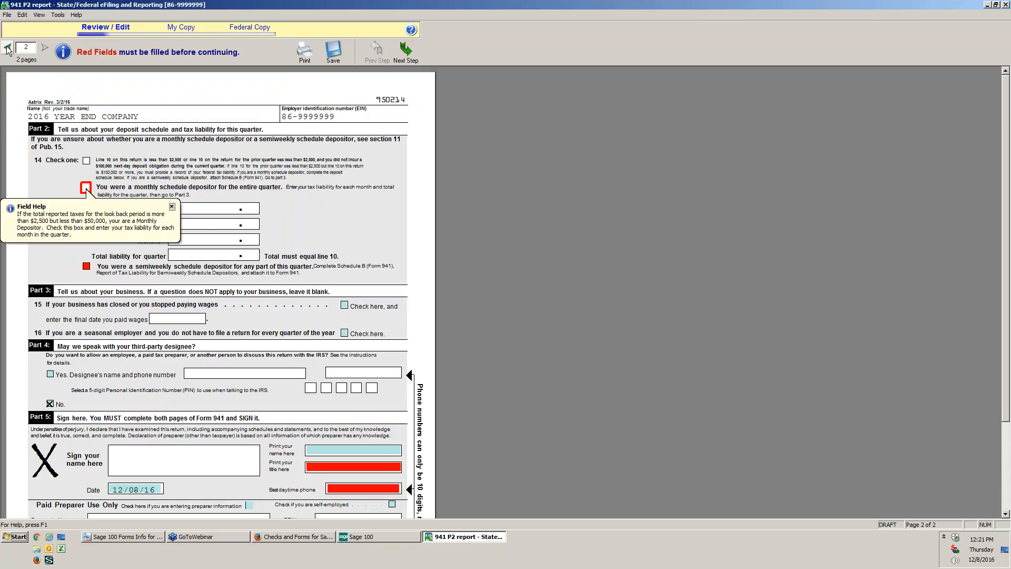
pyautogui.click(8, 48)
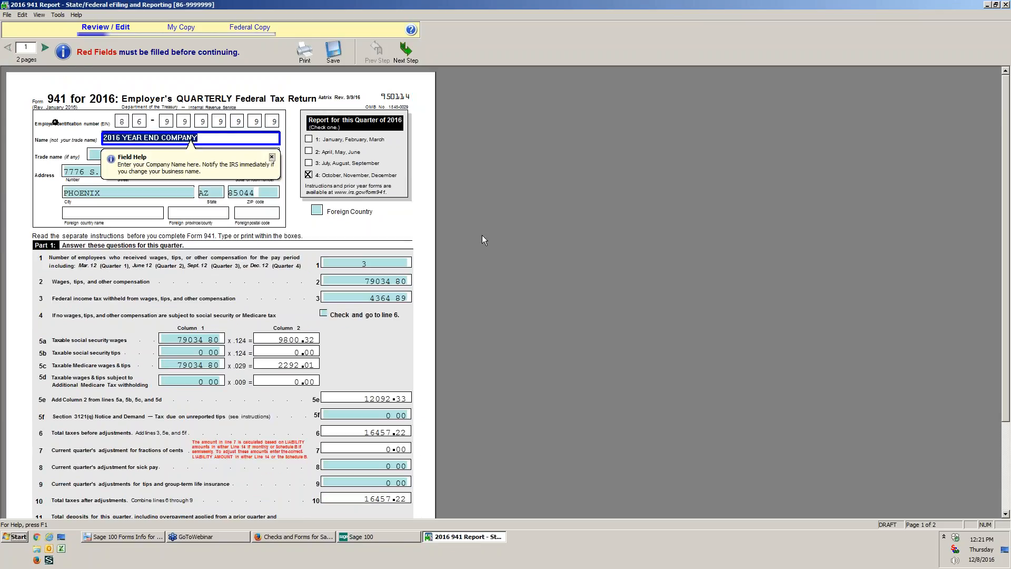
# - Set the taxable social security tips on line 5b to 10.00 and review the totals further down the page
pyautogui.click(369, 264)
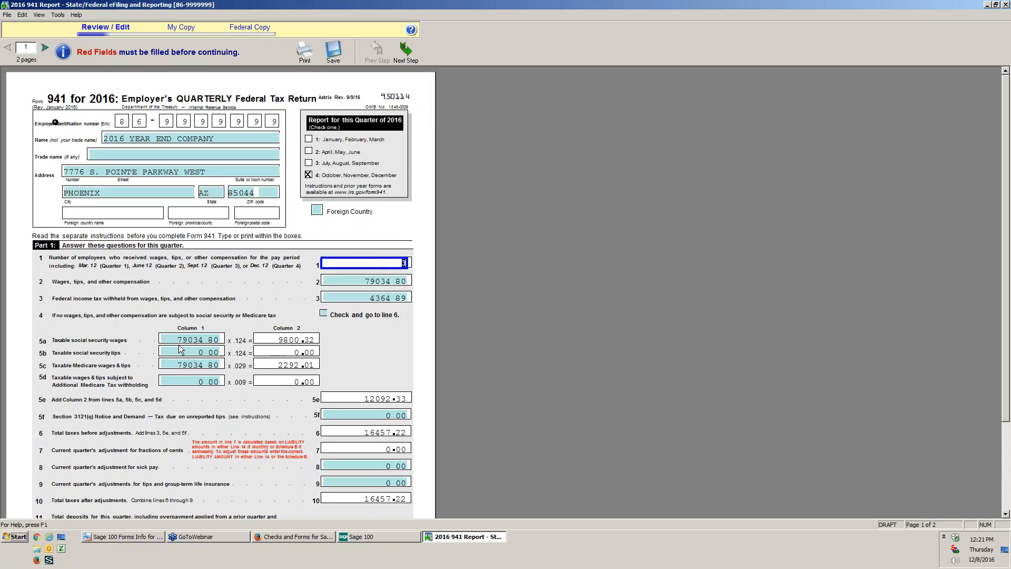
pyautogui.click(198, 357)
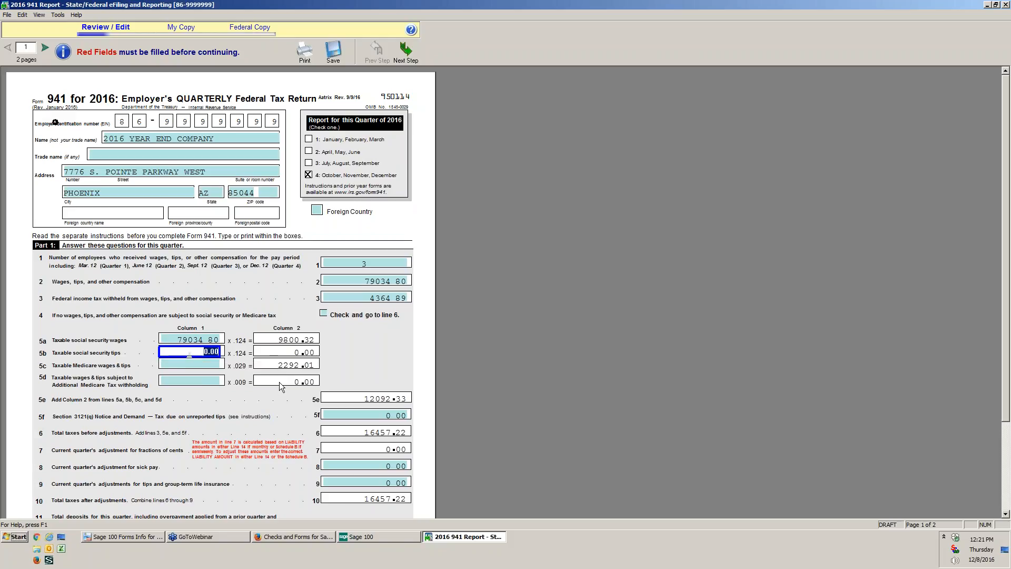
pyautogui.write('10')
pyautogui.scroll(-1, 432, 406)
pyautogui.scroll(-4, 432, 406)
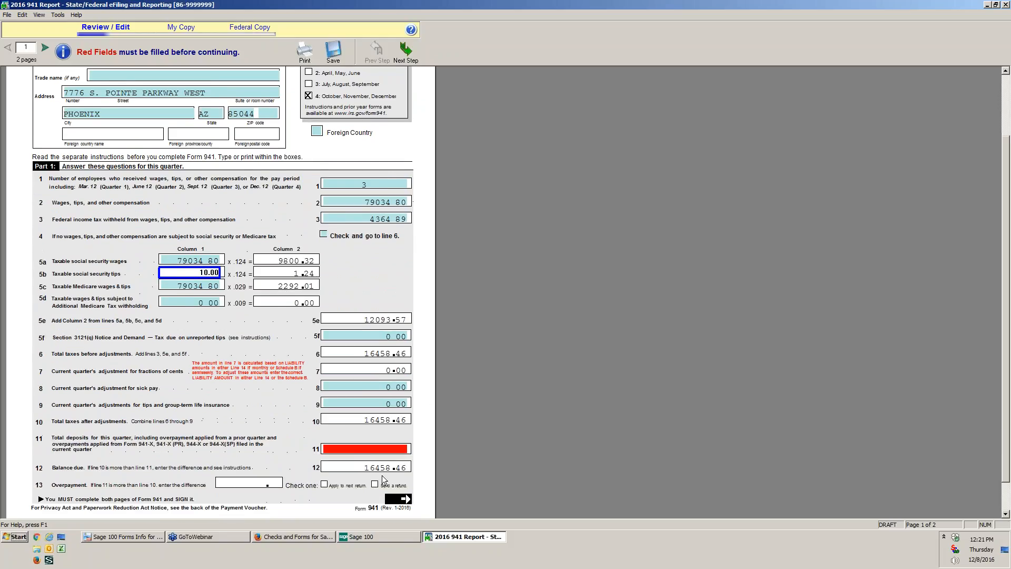
pyautogui.scroll(-1, 442, 346)
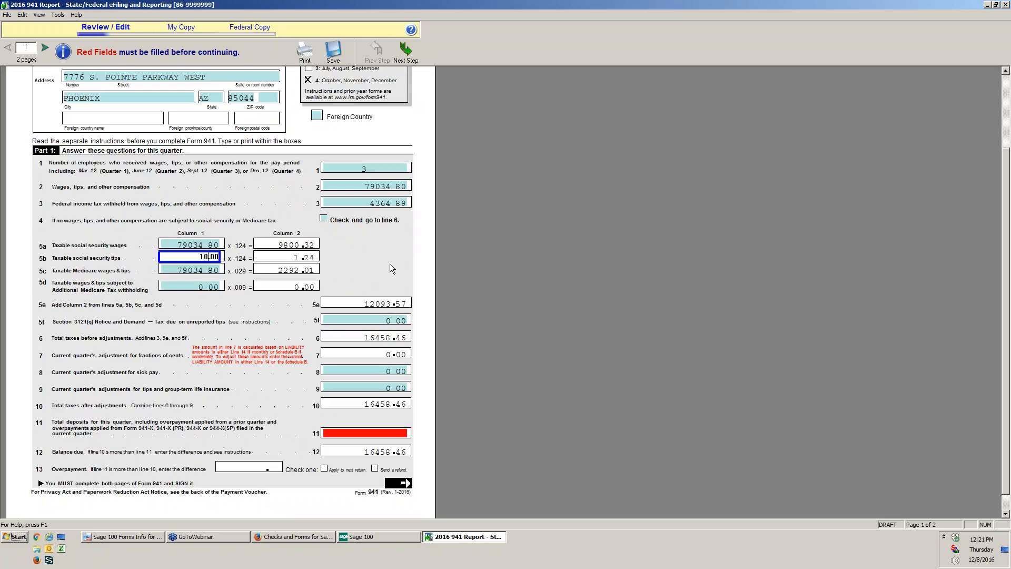
# - Close the 2016 941 report without saving the changes
pyautogui.moveTo(376, 203)
pyautogui.click(1006, 5)
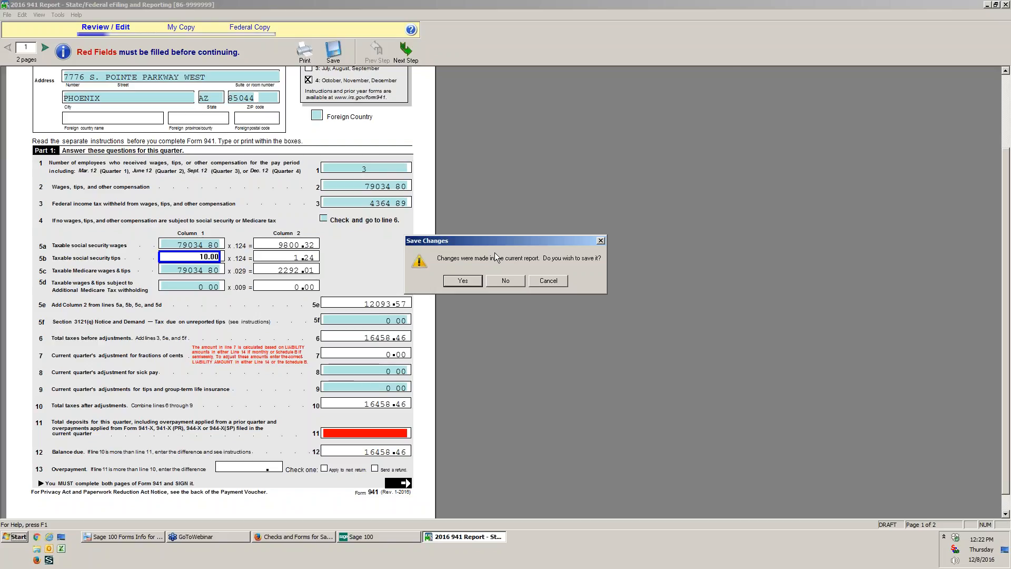
pyautogui.click(514, 286)
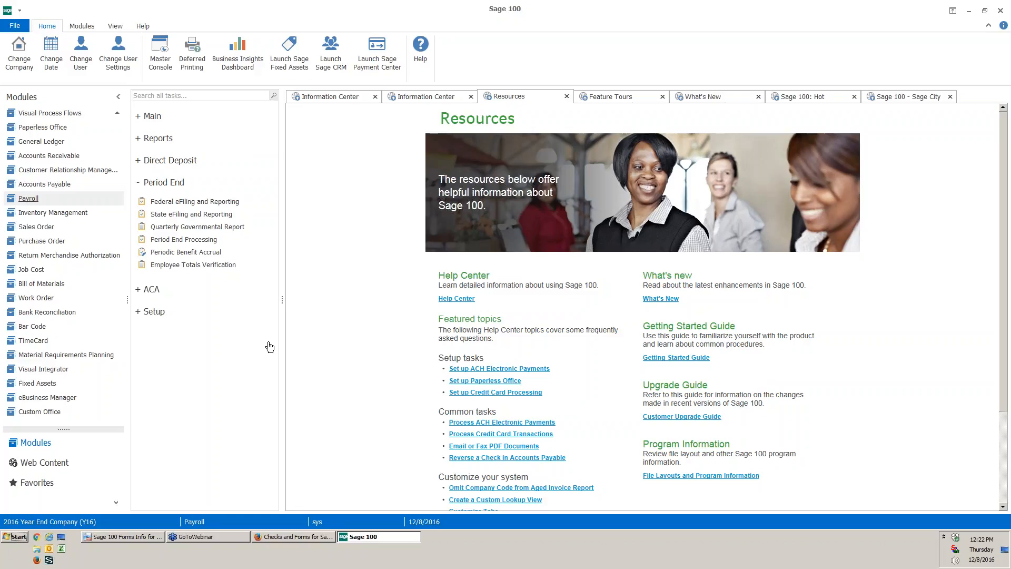
# - Switch to Firefox and open the Sage 100 year-end center from Sage City's Year End Center page
pyautogui.click(293, 536)
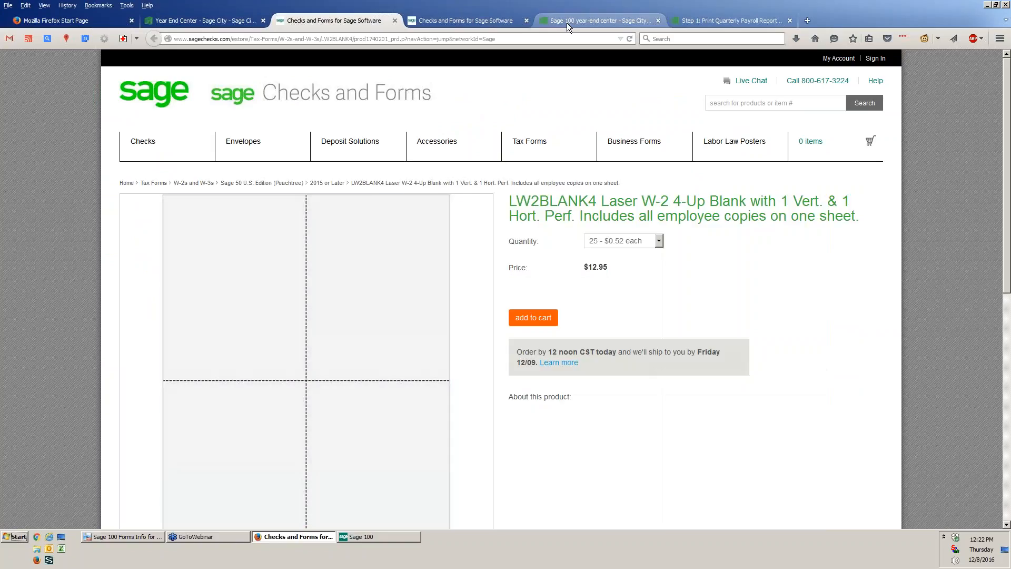
pyautogui.click(567, 23)
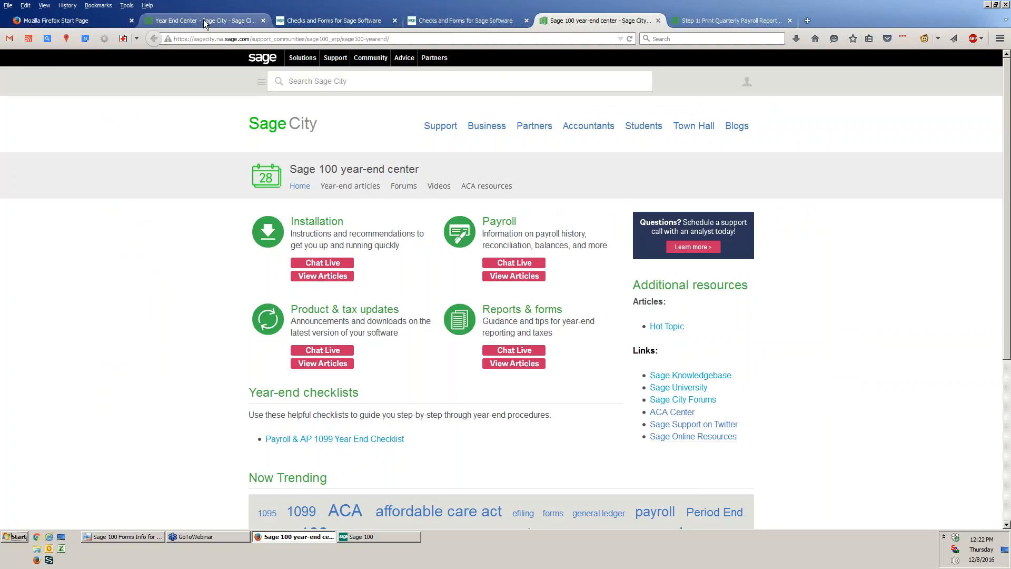
pyautogui.moveTo(204, 24); pyautogui.dragTo(467, 22)
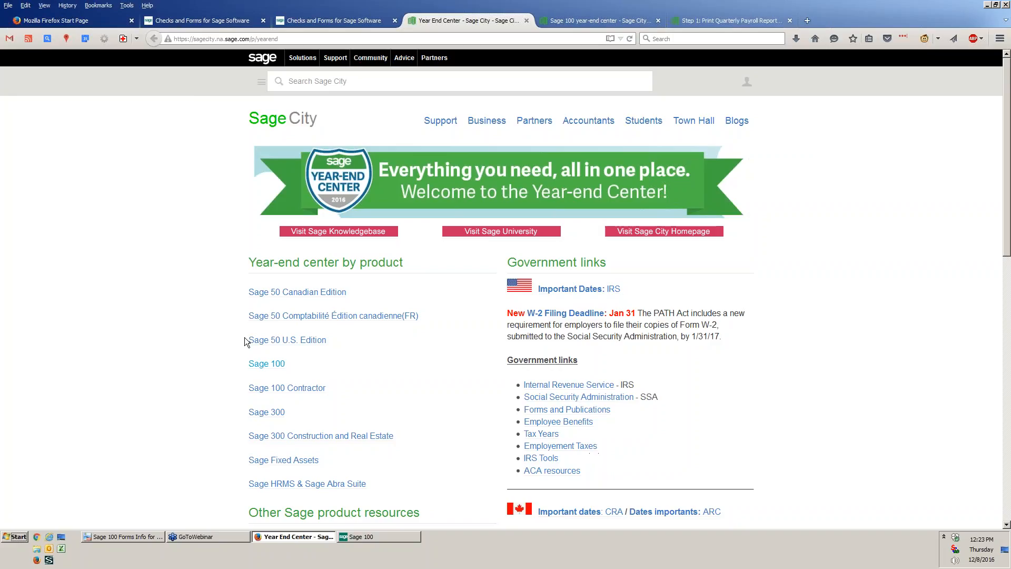
pyautogui.click(269, 371)
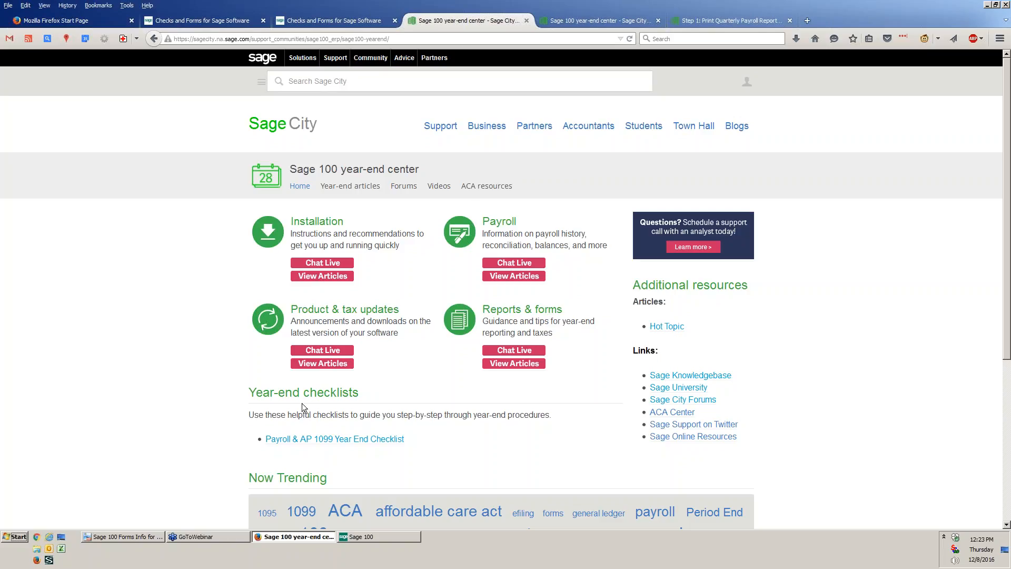
# - Review the Step 1: Print Quarterly Payroll Reports article and its linked Quarterly Tax Report document, and switch back to Sage 100
pyautogui.click(737, 20)
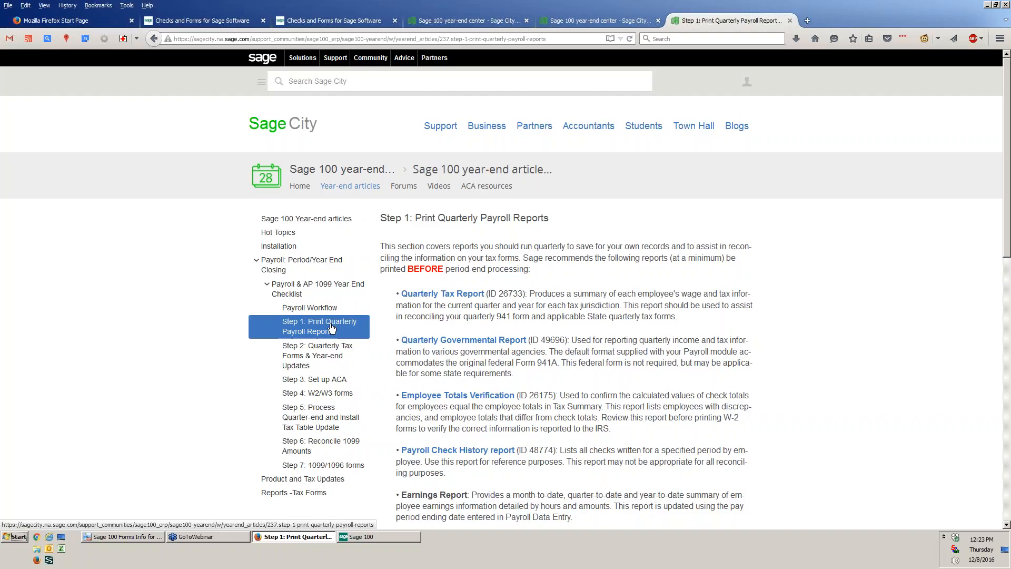
pyautogui.click(445, 298)
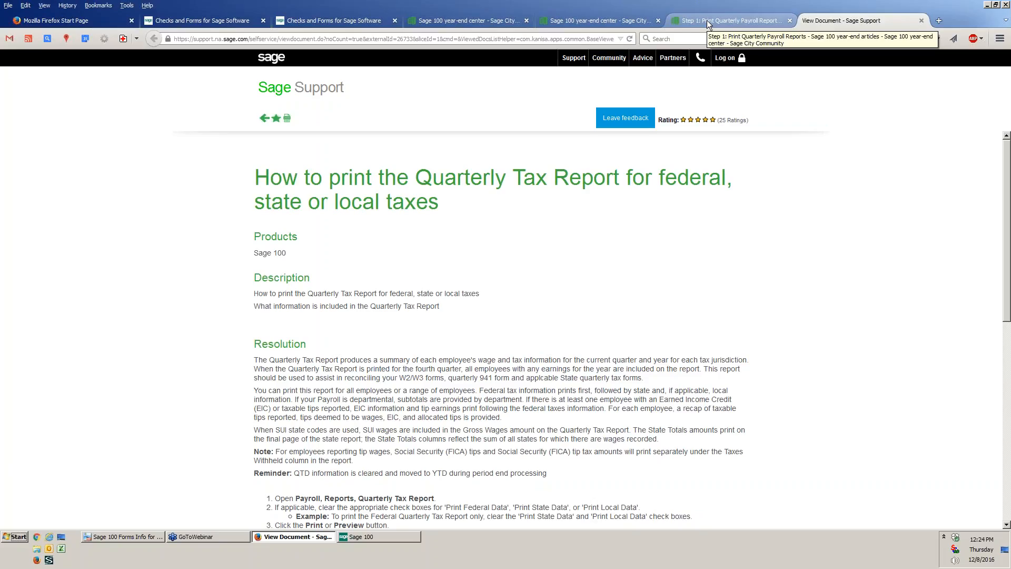
pyautogui.click(707, 20)
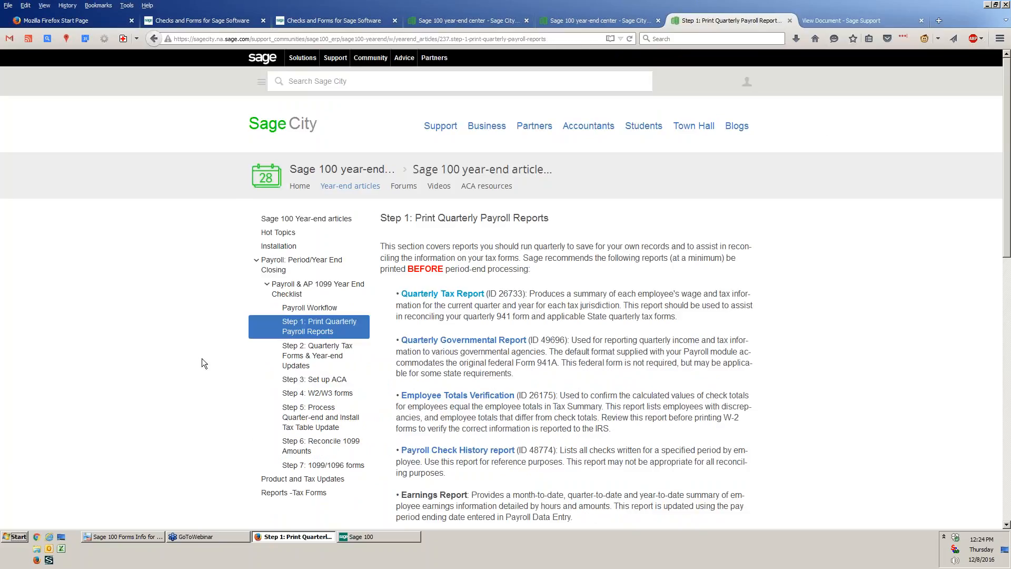
pyautogui.scroll(-4, 201, 358)
pyautogui.scroll(-5, 202, 358)
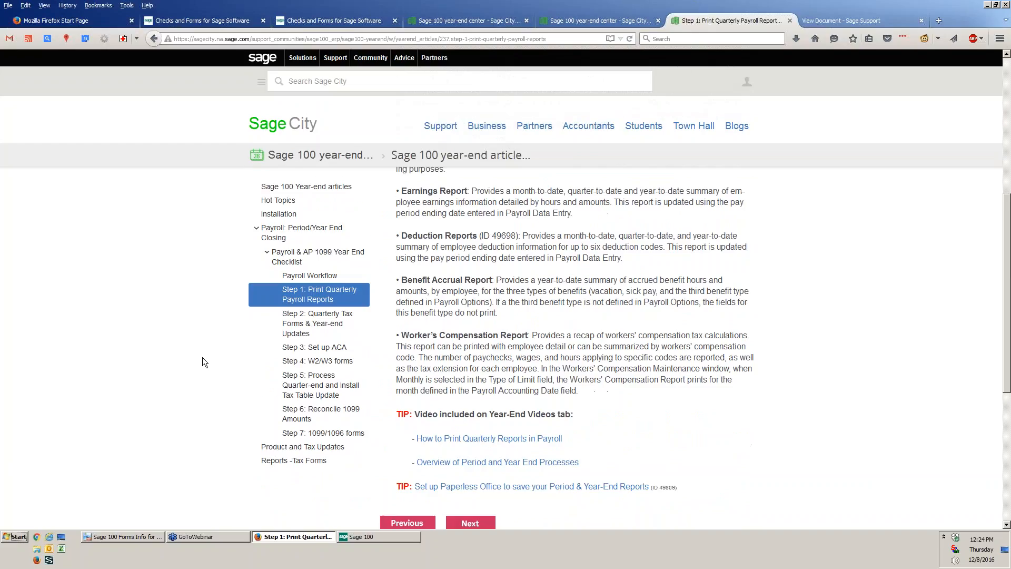
pyautogui.scroll(3, 198, 340)
pyautogui.scroll(6, 198, 336)
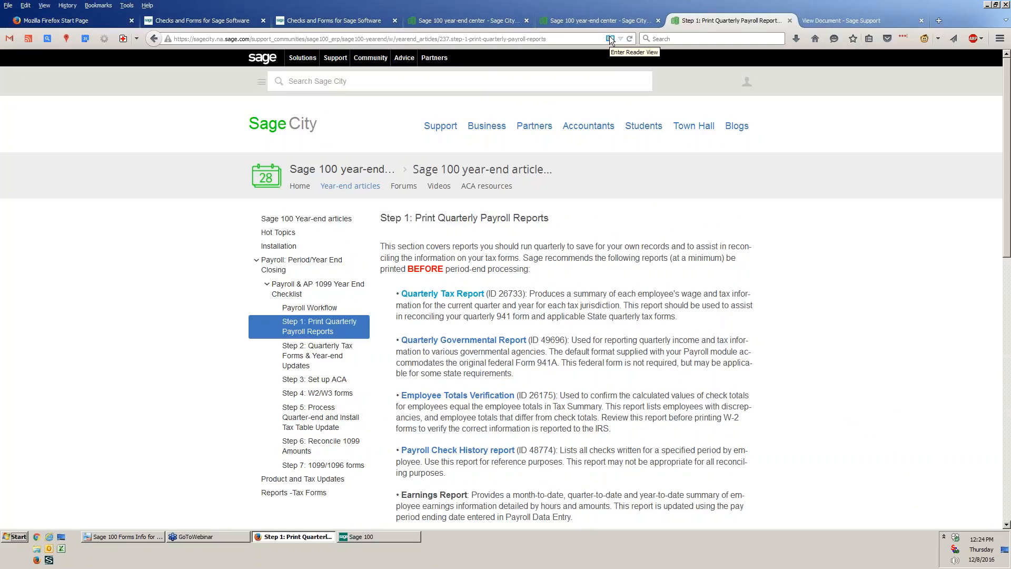
pyautogui.click(400, 535)
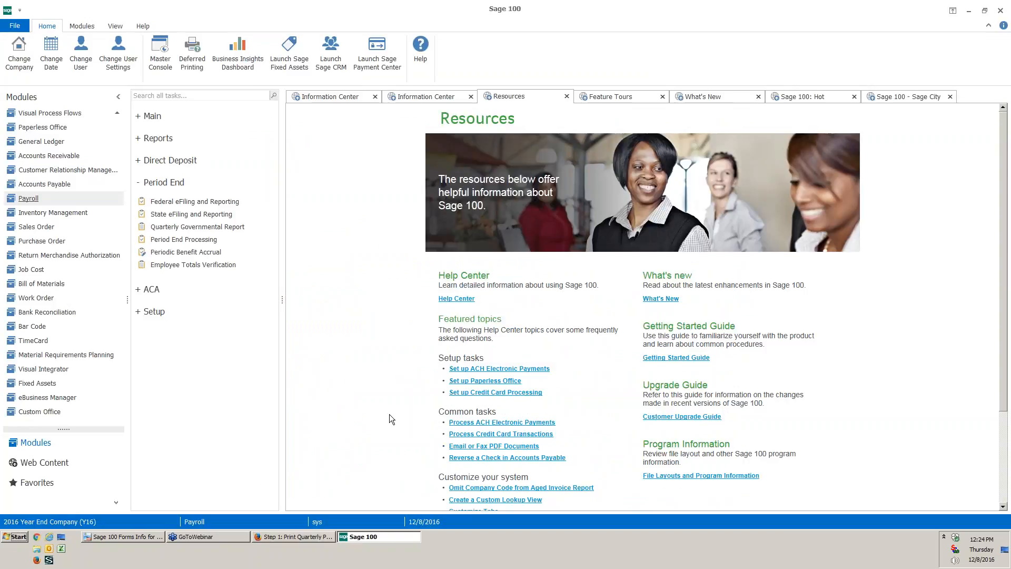